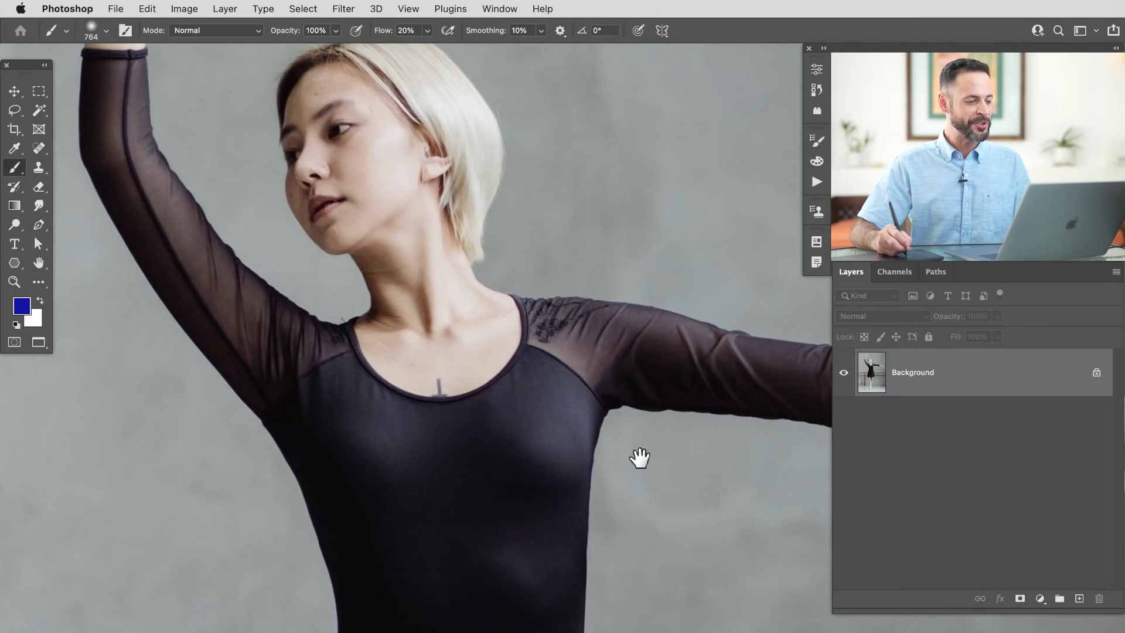
# - Duplicate the Background layer and convert the copy to a smart object
pyautogui.scroll(2, 551, 413)
pyautogui.moveTo(548, 417); pyautogui.dragTo(489, 382)
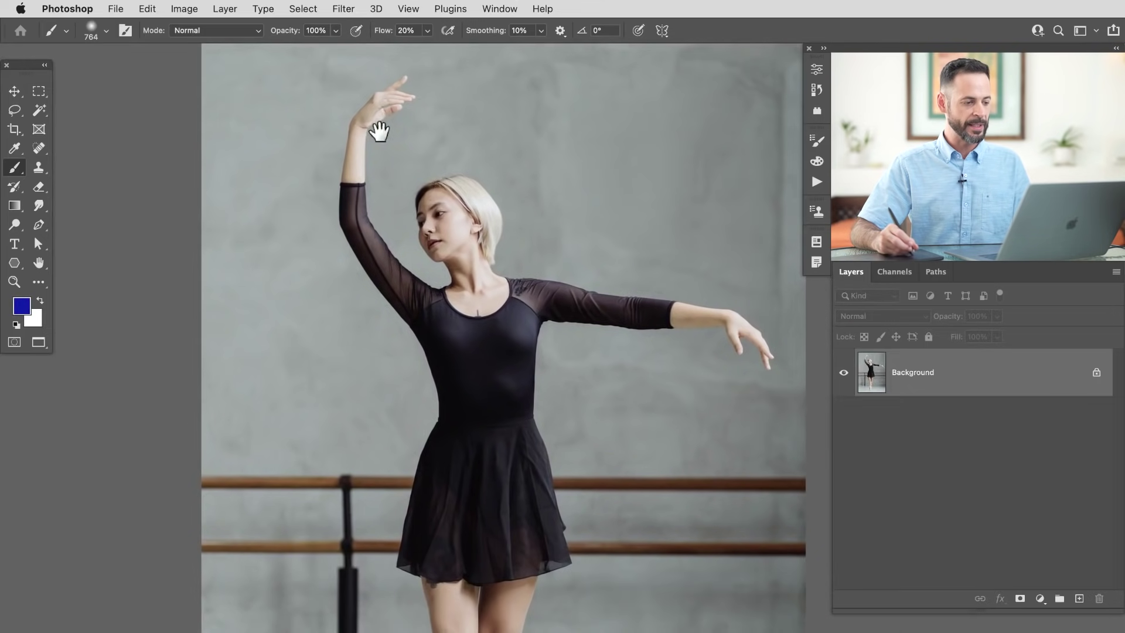
pyautogui.moveTo(449, 471); pyautogui.dragTo(503, 380)
pyautogui.moveTo(494, 359); pyautogui.dragTo(494, 387)
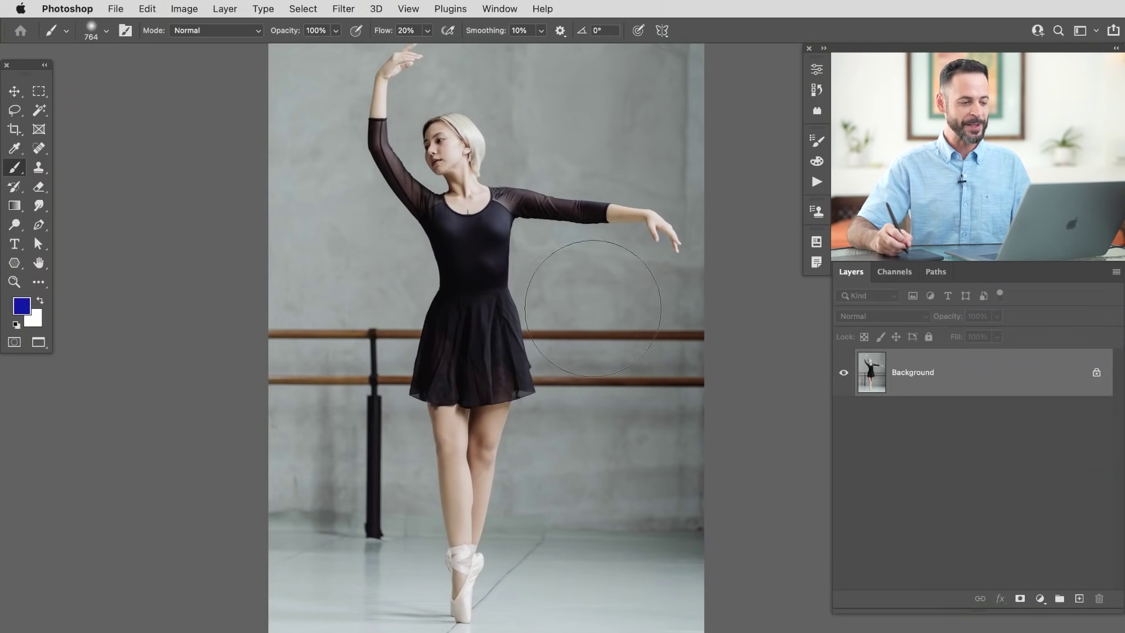
pyautogui.moveTo(455, 180); pyautogui.dragTo(535, 382)
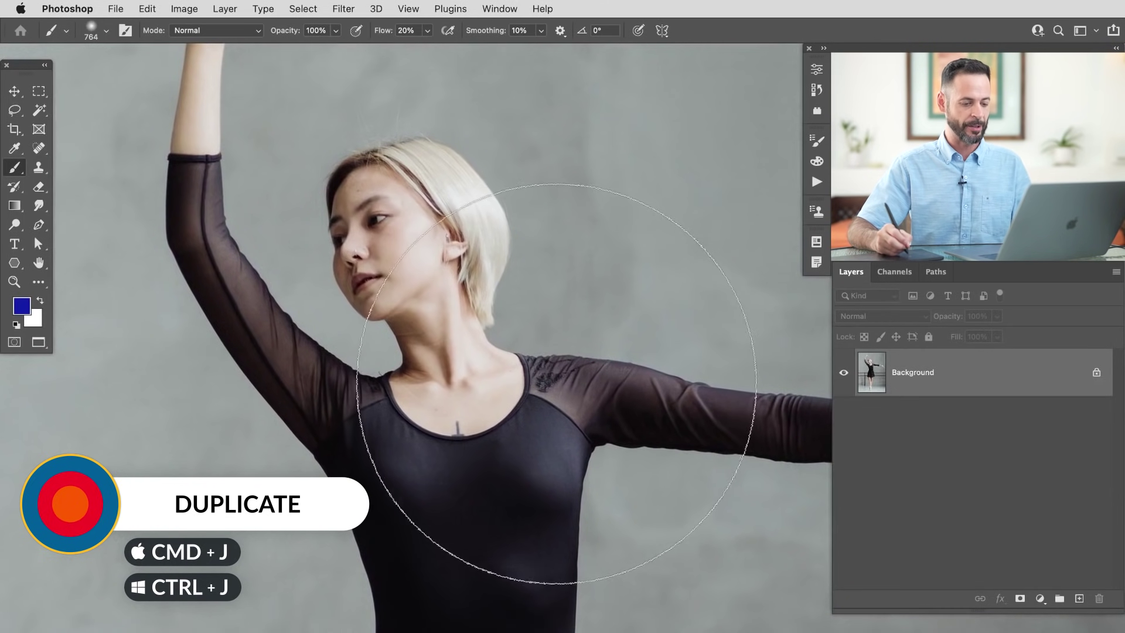
pyautogui.press('super+j')
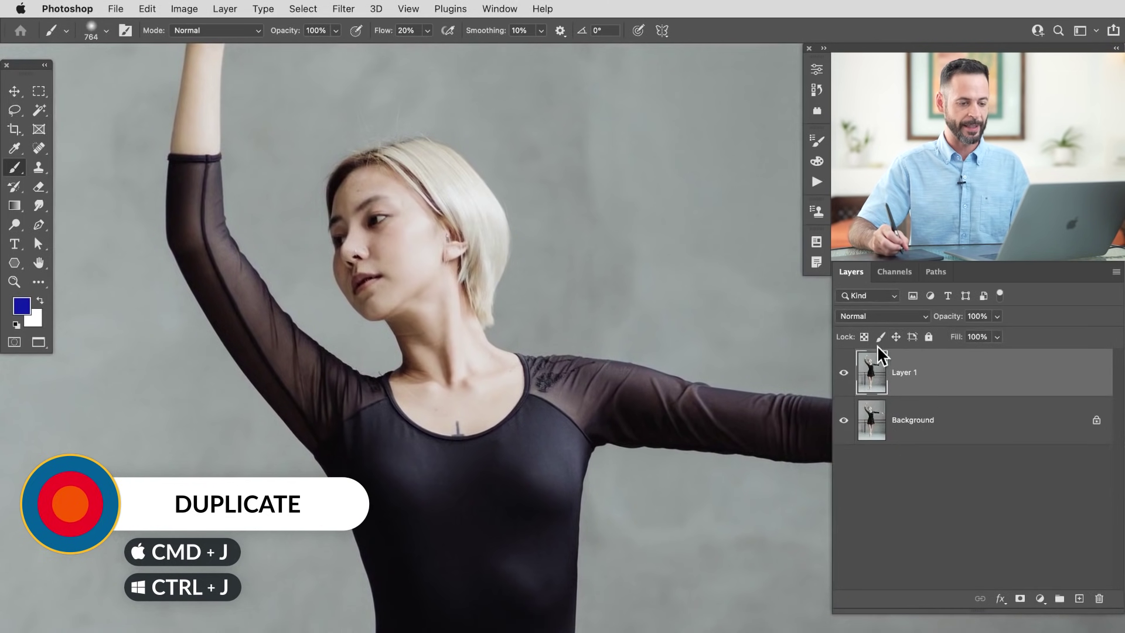
pyautogui.rightClick(930, 373)
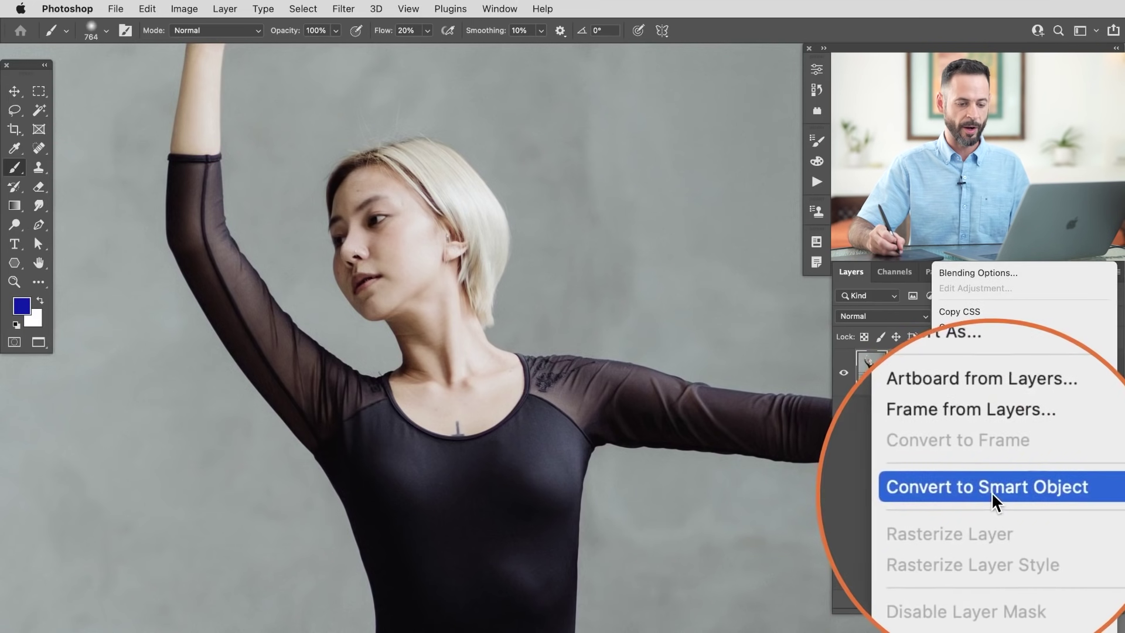
pyautogui.click(997, 491)
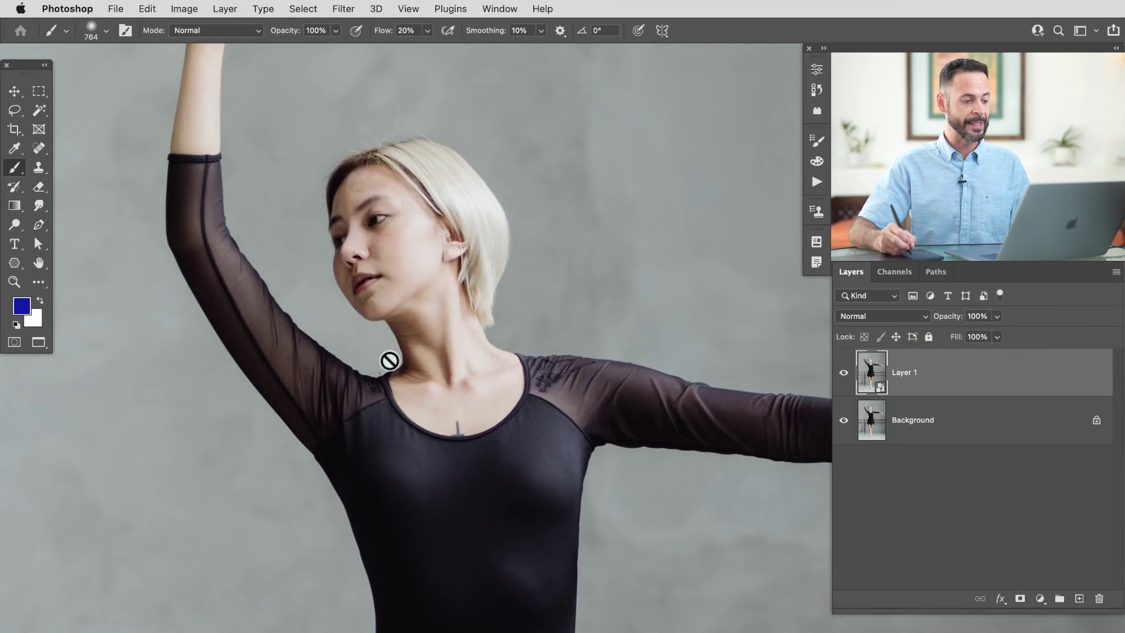
# - Select the dancer with Select Subject and turn the selection into a layer mask on Layer 1, checking the cutout without the Background
pyautogui.click(303, 8)
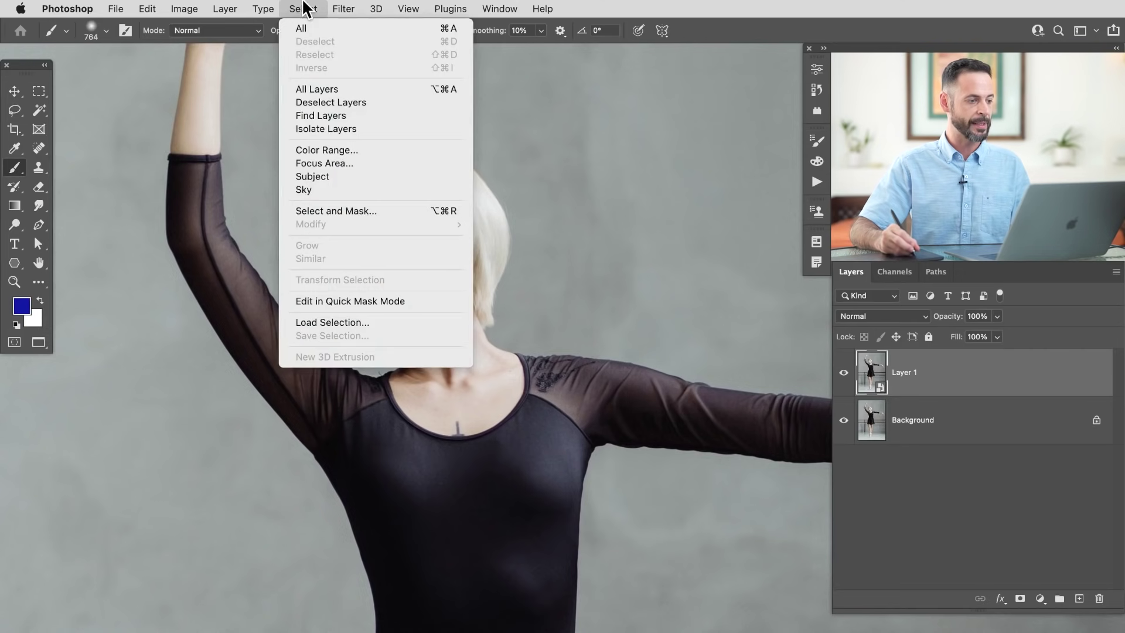
pyautogui.click(342, 183)
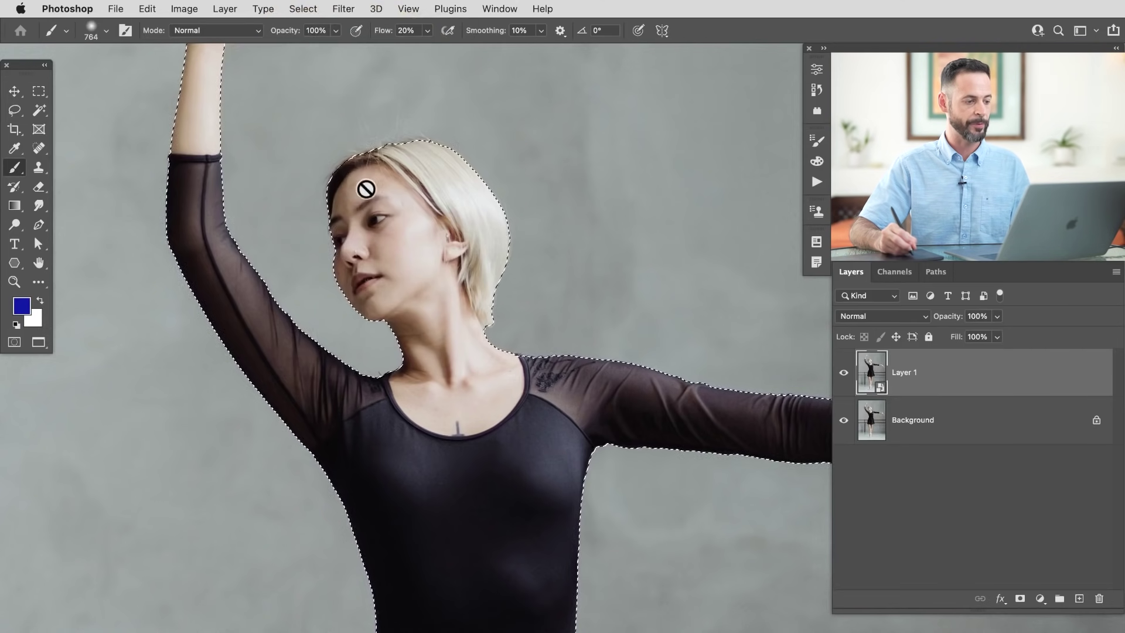
pyautogui.hscroll(8, 592, 385)
pyautogui.moveTo(599, 455); pyautogui.dragTo(668, 402)
pyautogui.moveTo(381, 396); pyautogui.dragTo(580, 515)
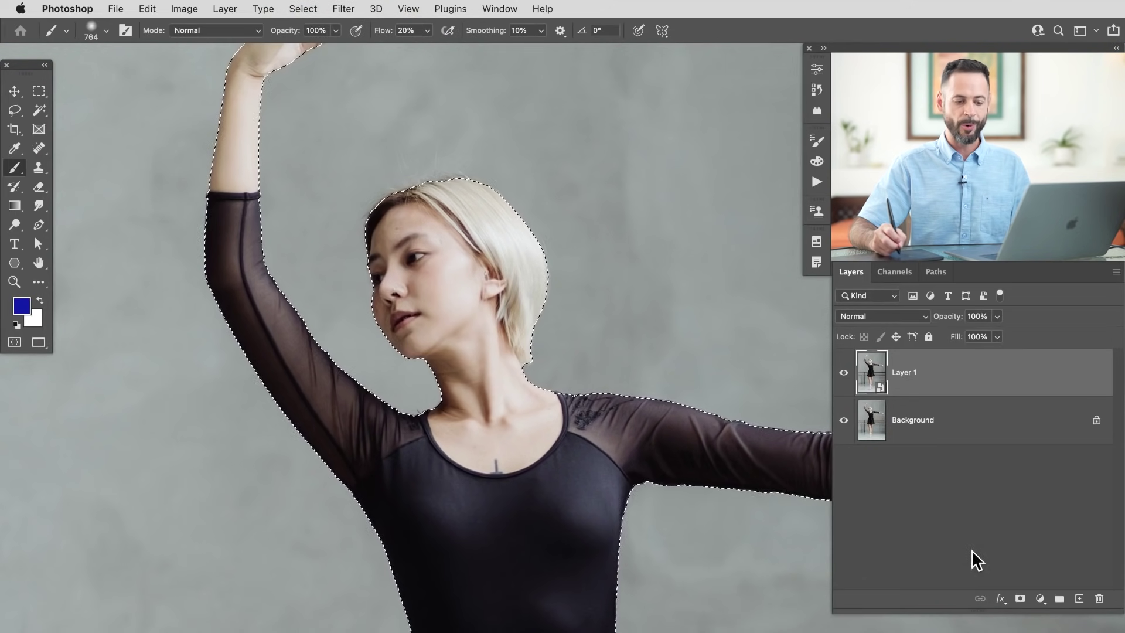
pyautogui.doubleClick(1018, 597)
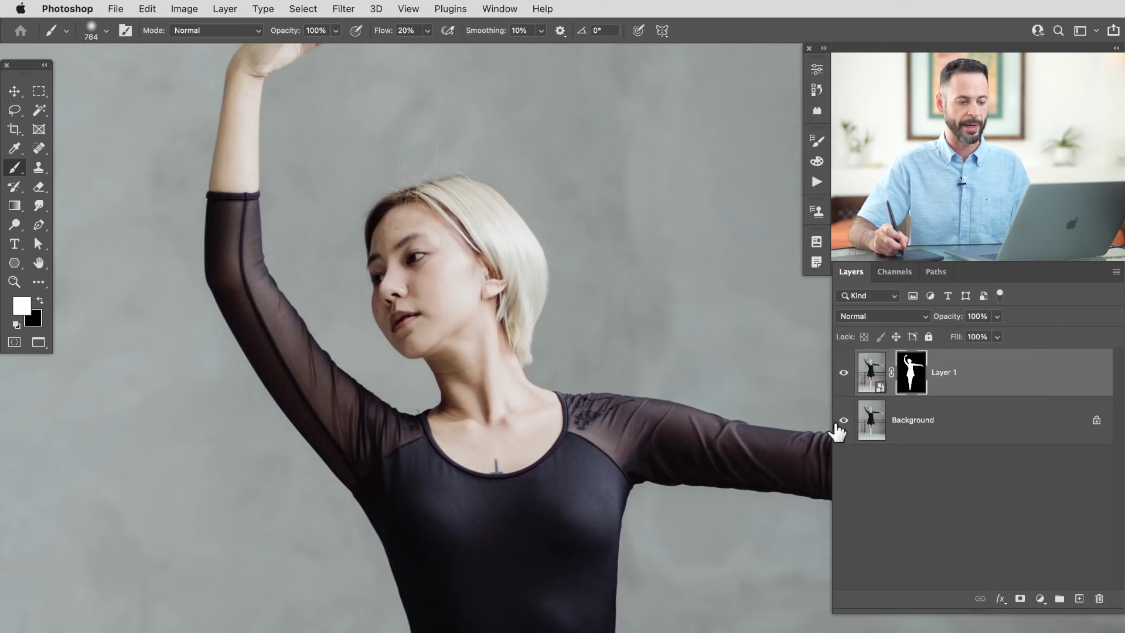
pyautogui.click(843, 420)
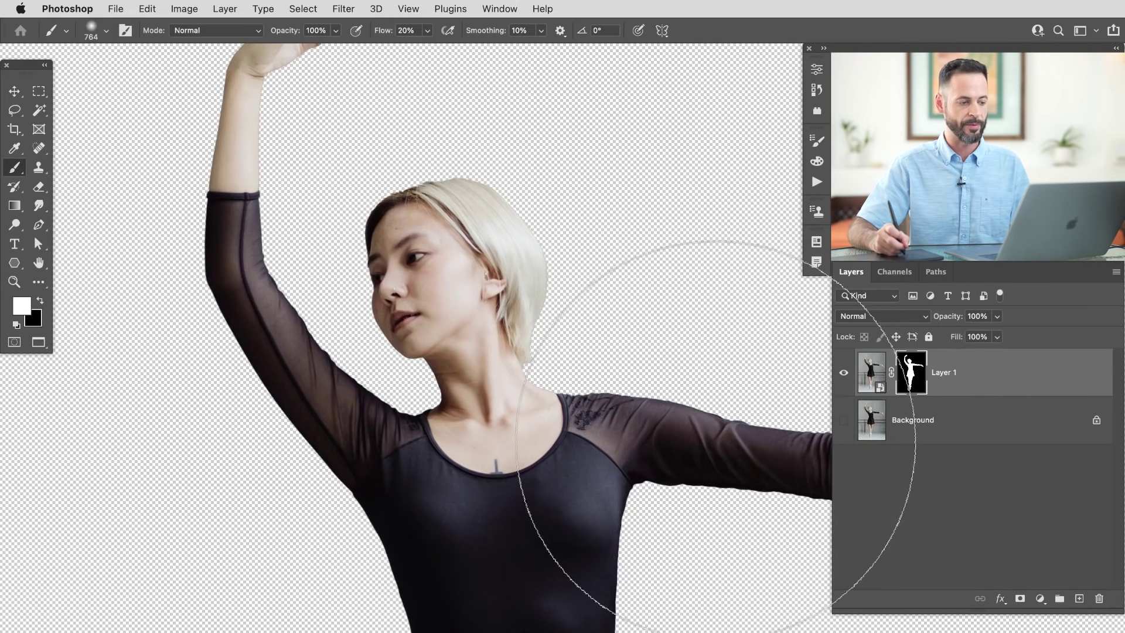
pyautogui.click(843, 420)
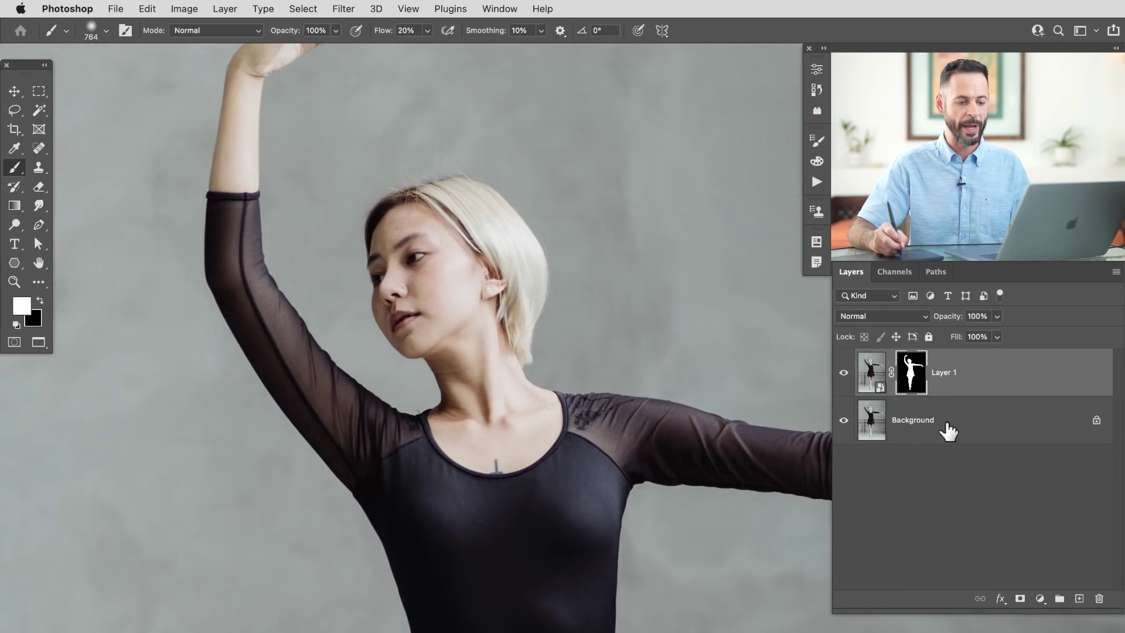
# - Add a Levels adjustment directly above the Background layer and lower its white output level to 65
pyautogui.click(901, 426)
pyautogui.moveTo(654, 410); pyautogui.dragTo(602, 430)
pyautogui.moveTo(639, 533); pyautogui.dragTo(510, 409)
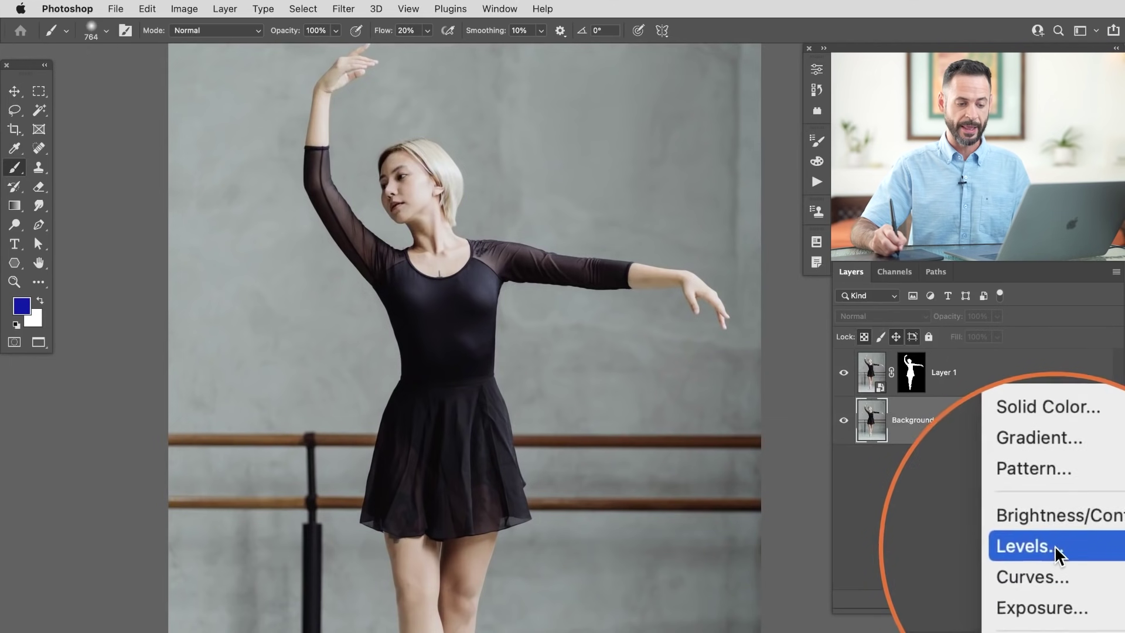
pyautogui.click(1054, 546)
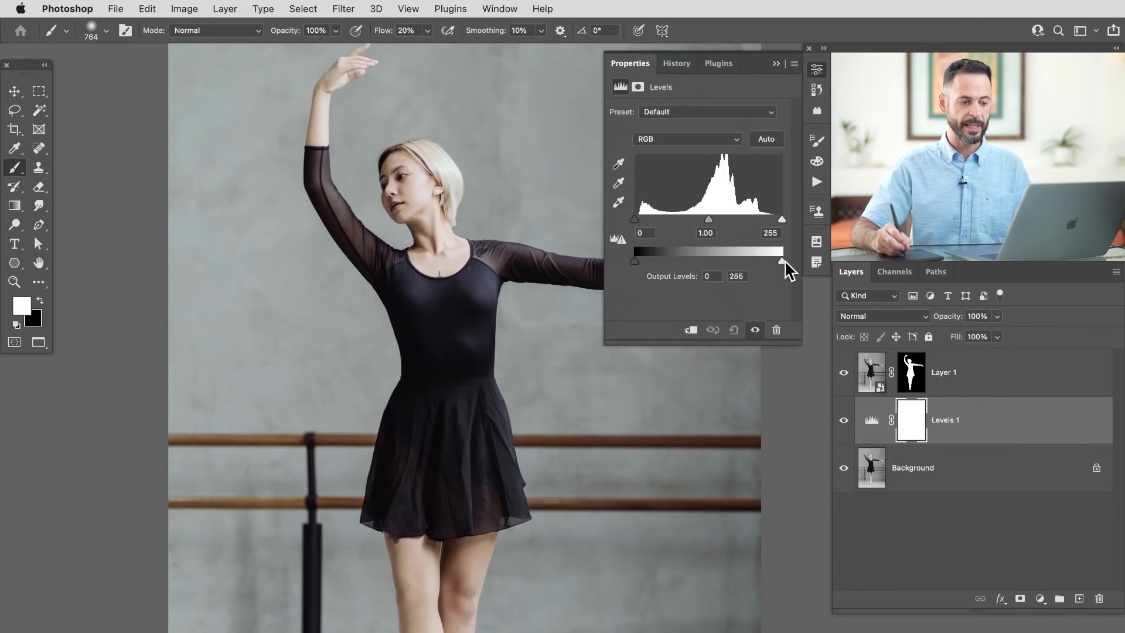
pyautogui.moveTo(781, 261); pyautogui.dragTo(677, 246)
pyautogui.click(846, 426)
pyautogui.click(842, 428)
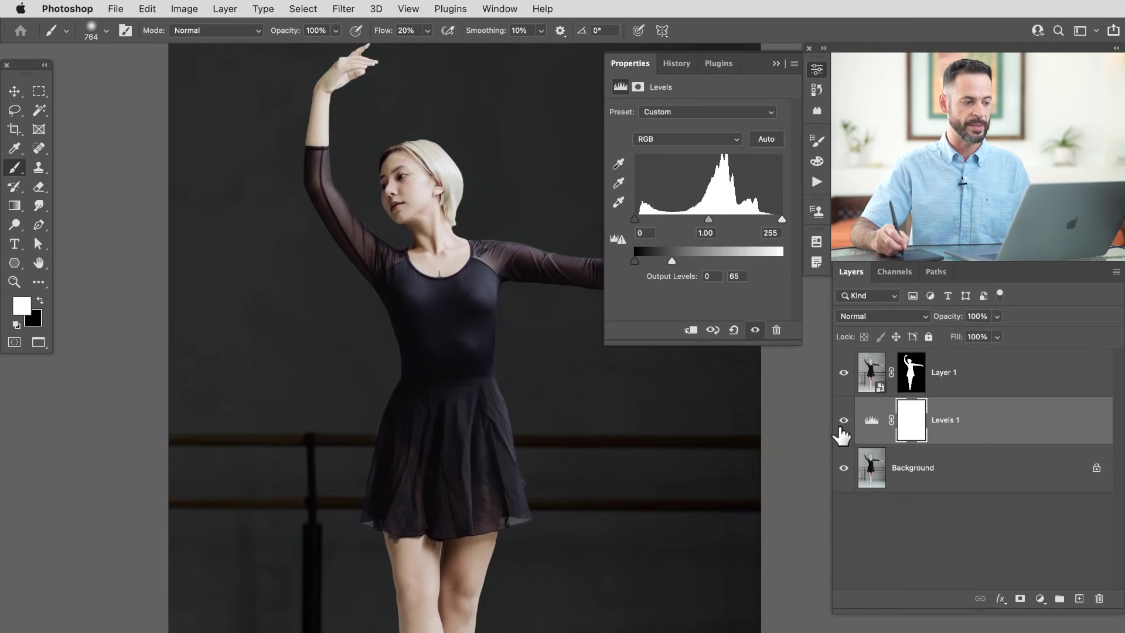
pyautogui.click(816, 69)
# - Compare the image with Layer 1 and the Levels adjustment hidden and shown
pyautogui.click(843, 378)
pyautogui.click(841, 378)
pyautogui.click(841, 378)
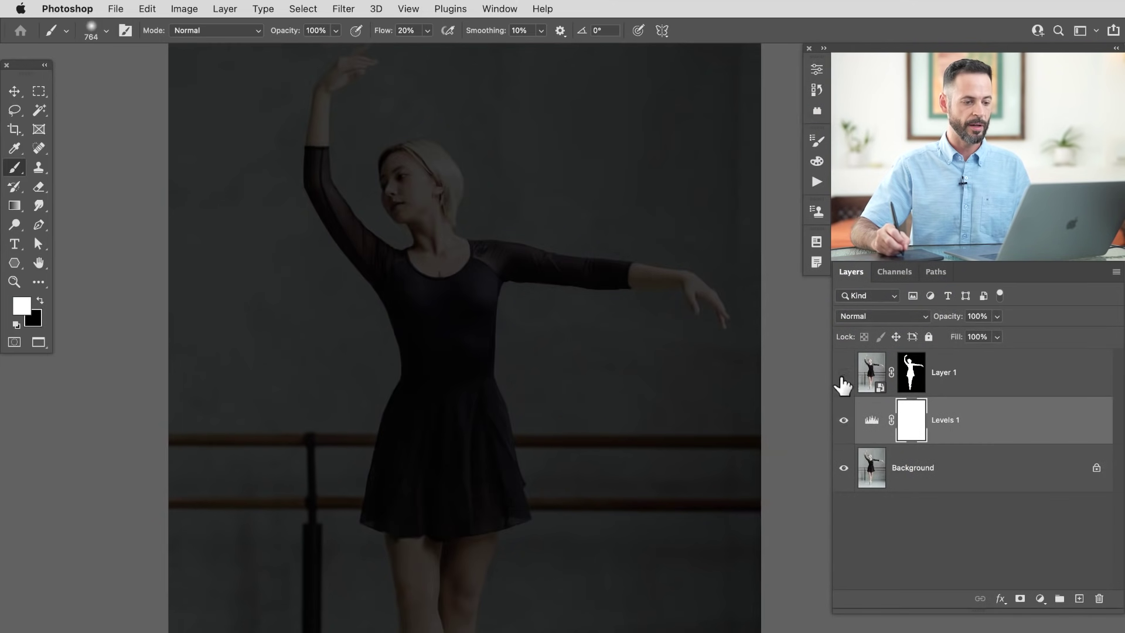
pyautogui.click(842, 378)
pyautogui.click(844, 426)
pyautogui.click(844, 426)
pyautogui.click(841, 427)
pyautogui.click(841, 427)
# - Set the blend mode of the masked dancer layer, Layer 1, to Screen
pyautogui.moveTo(457, 238); pyautogui.dragTo(482, 242)
pyautogui.moveTo(479, 264); pyautogui.dragTo(416, 394)
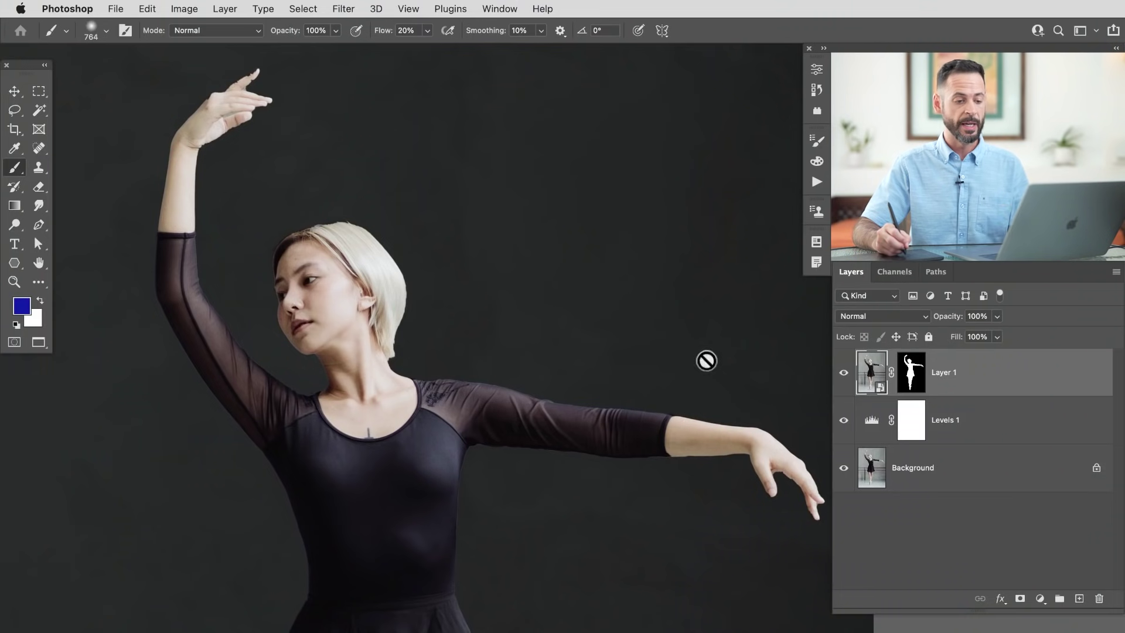
pyautogui.click(855, 315)
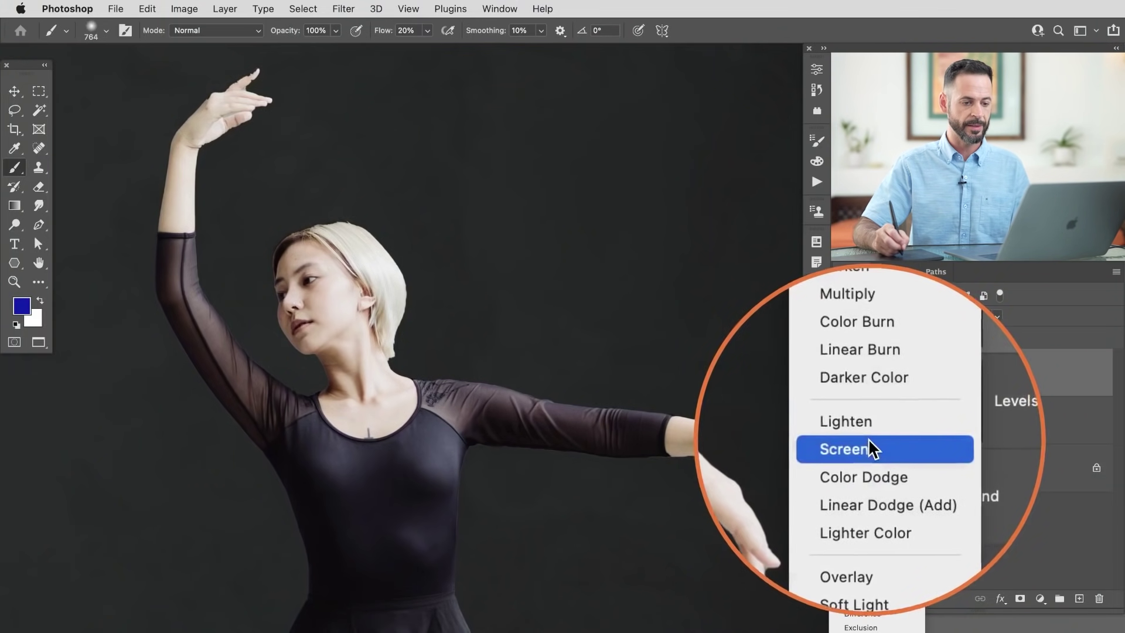
pyautogui.click(866, 438)
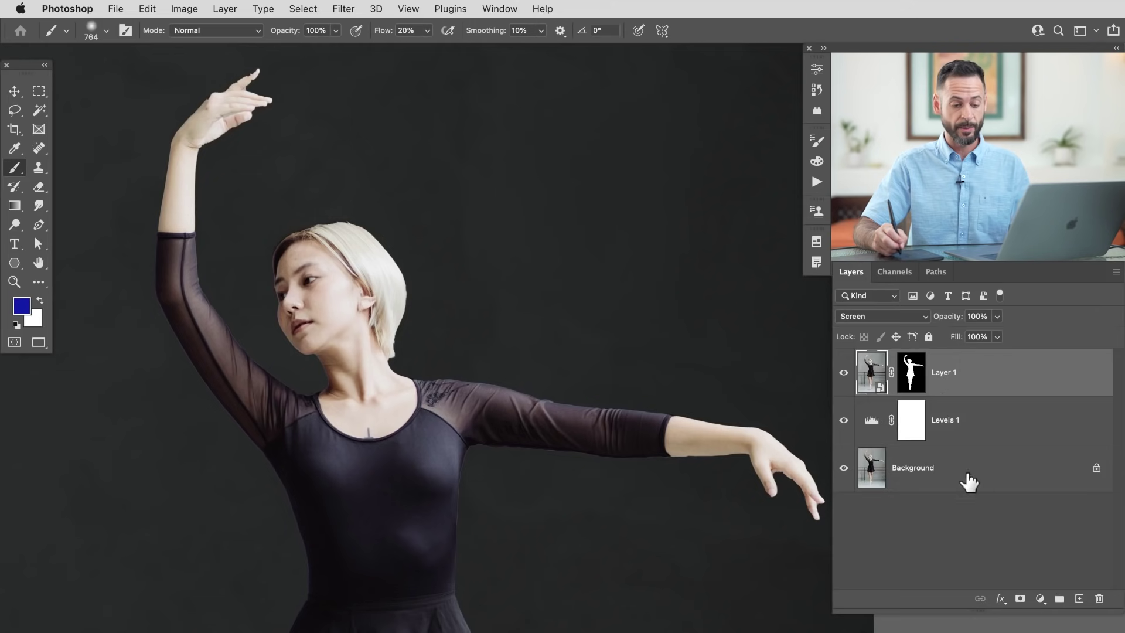
# - Add a Hue/Saturation adjustment above Layer 1 and clip it to that layer
pyautogui.click(1038, 599)
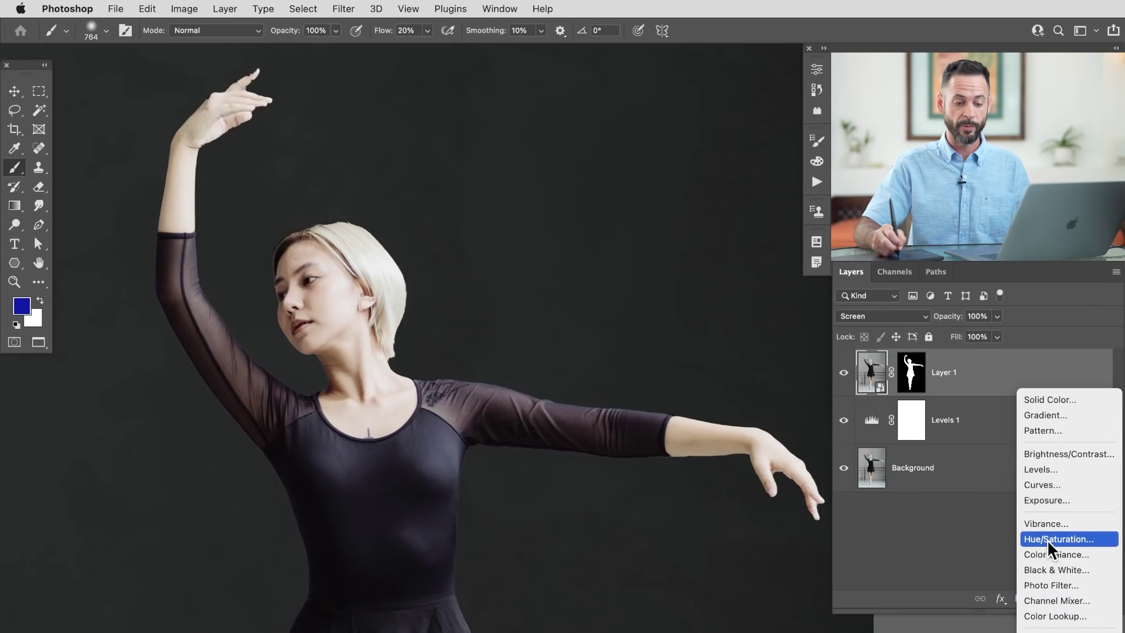
pyautogui.click(1082, 536)
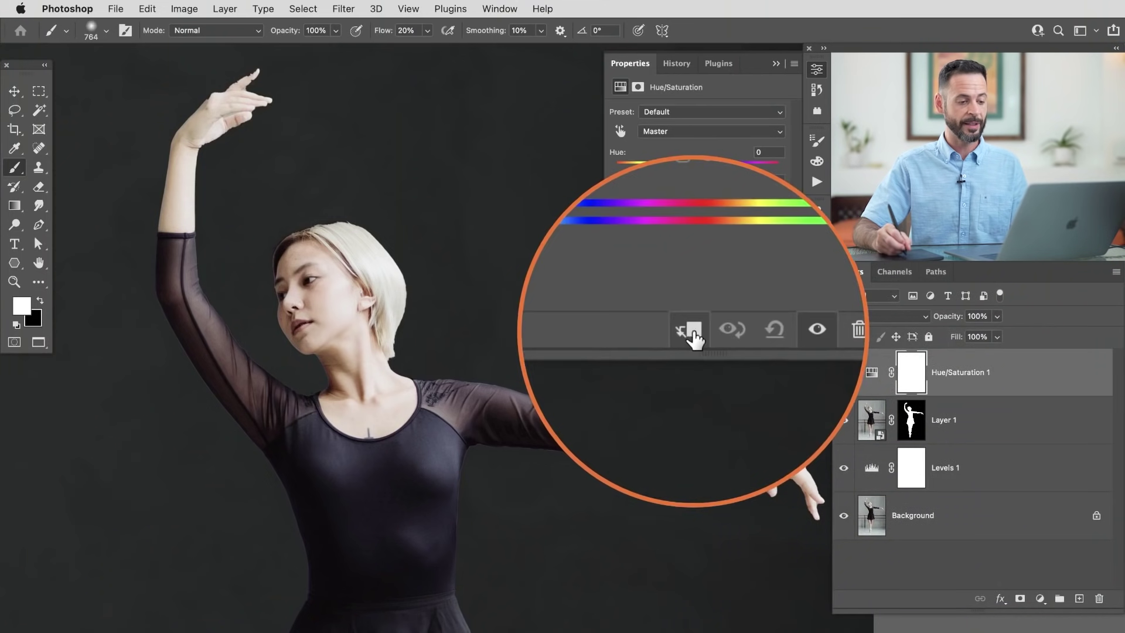
pyautogui.click(690, 329)
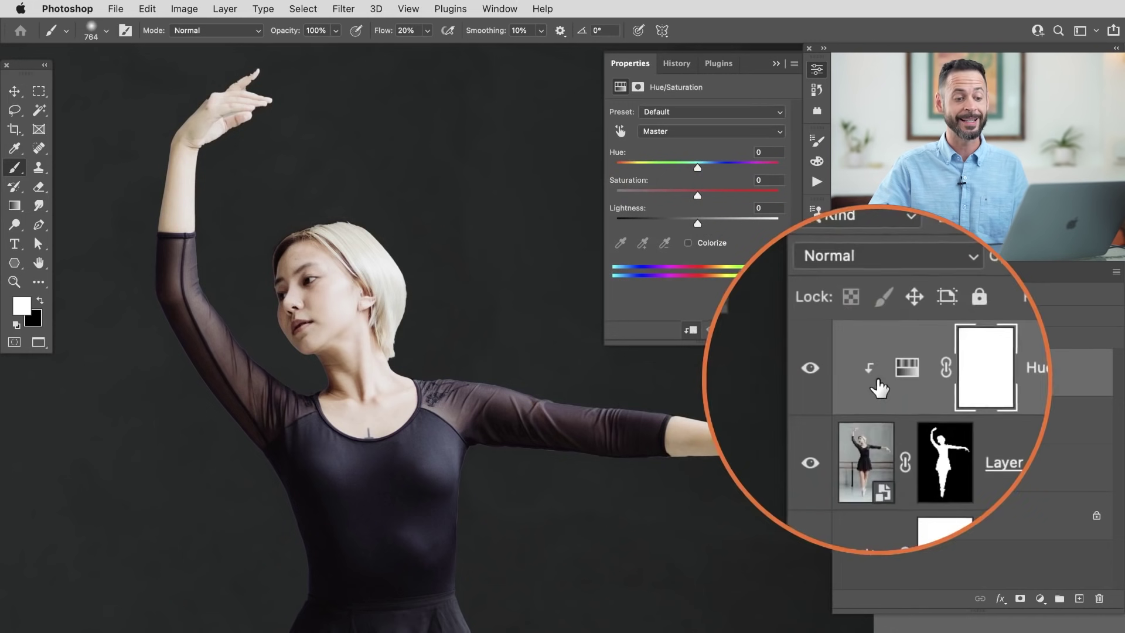
pyautogui.rightClick(1029, 386)
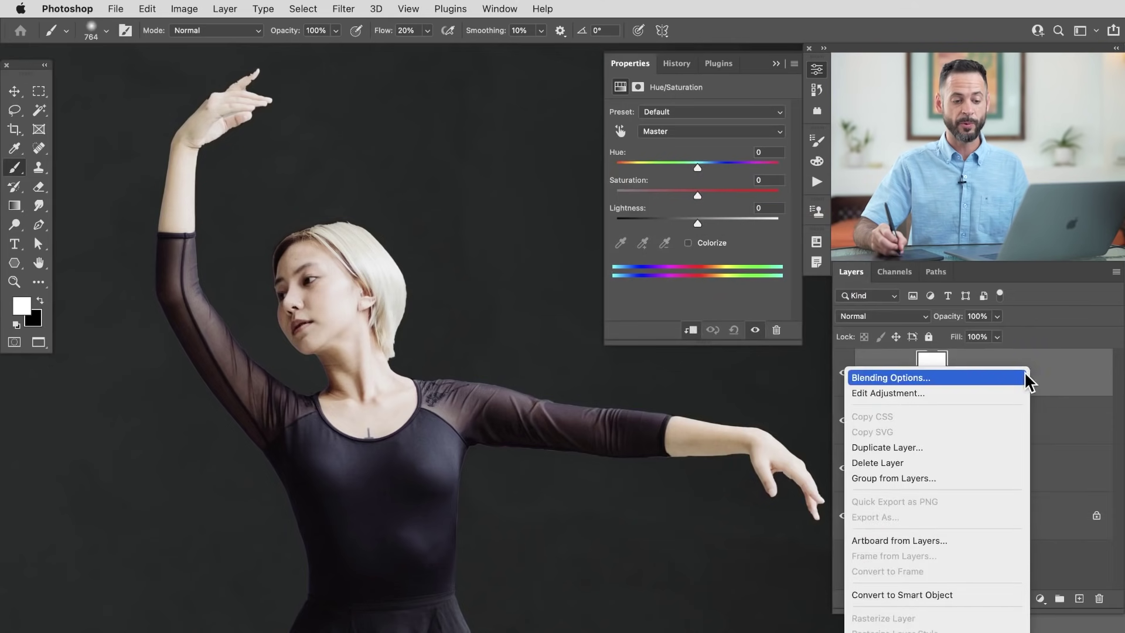
pyautogui.scroll(-3, 956, 596)
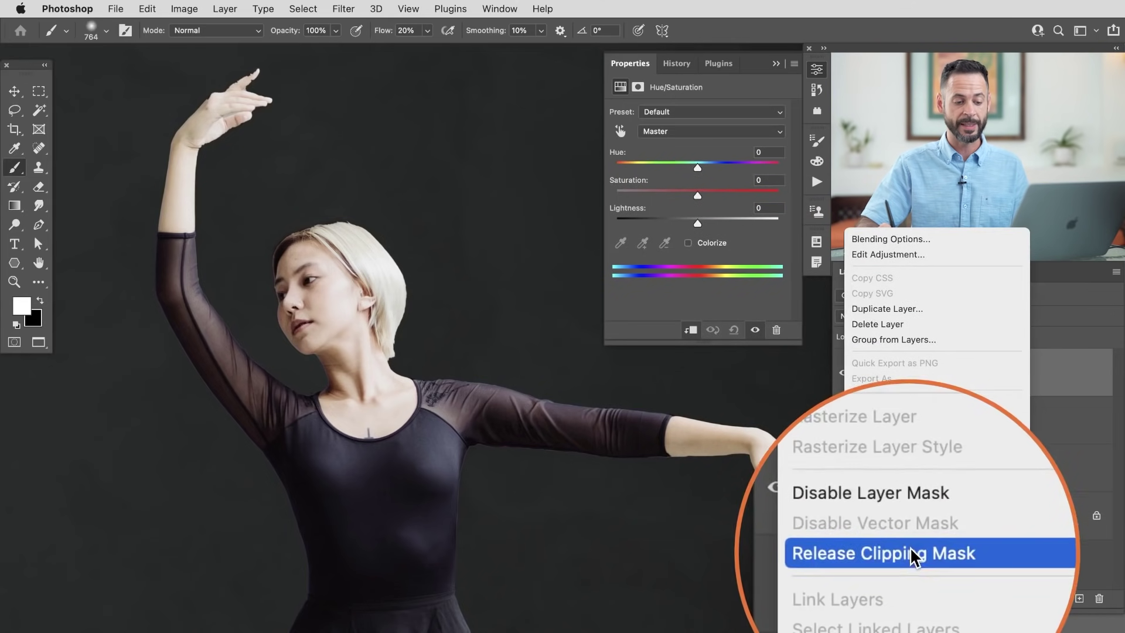
pyautogui.click(1072, 380)
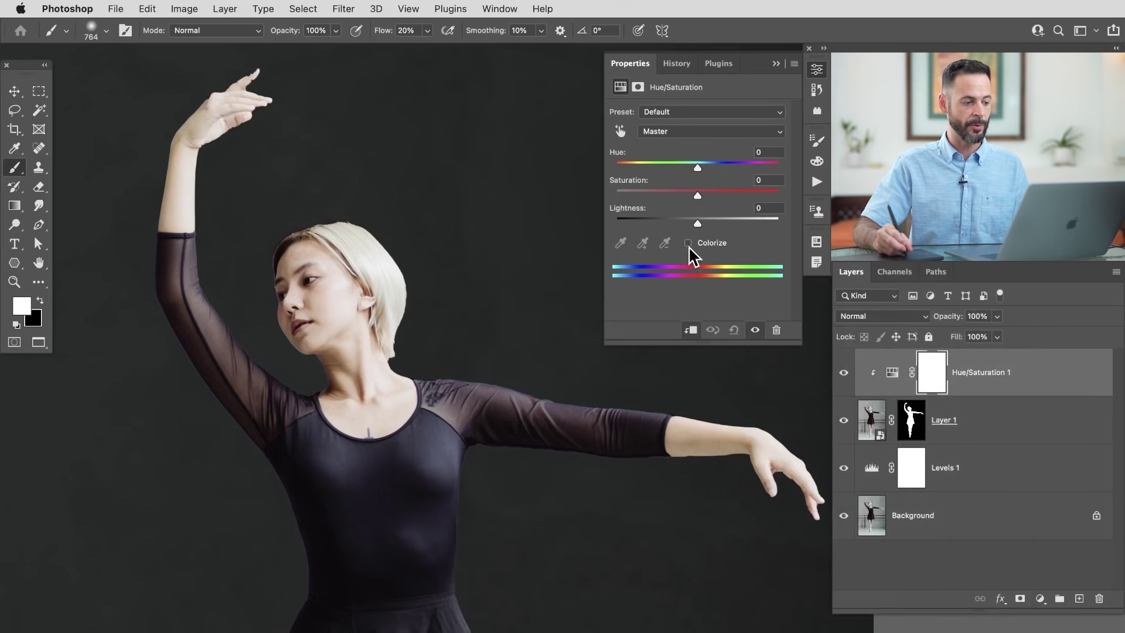
# - Colorize the dancer blue in the Hue/Saturation adjustment with hue 223 and saturation 54
pyautogui.click(689, 242)
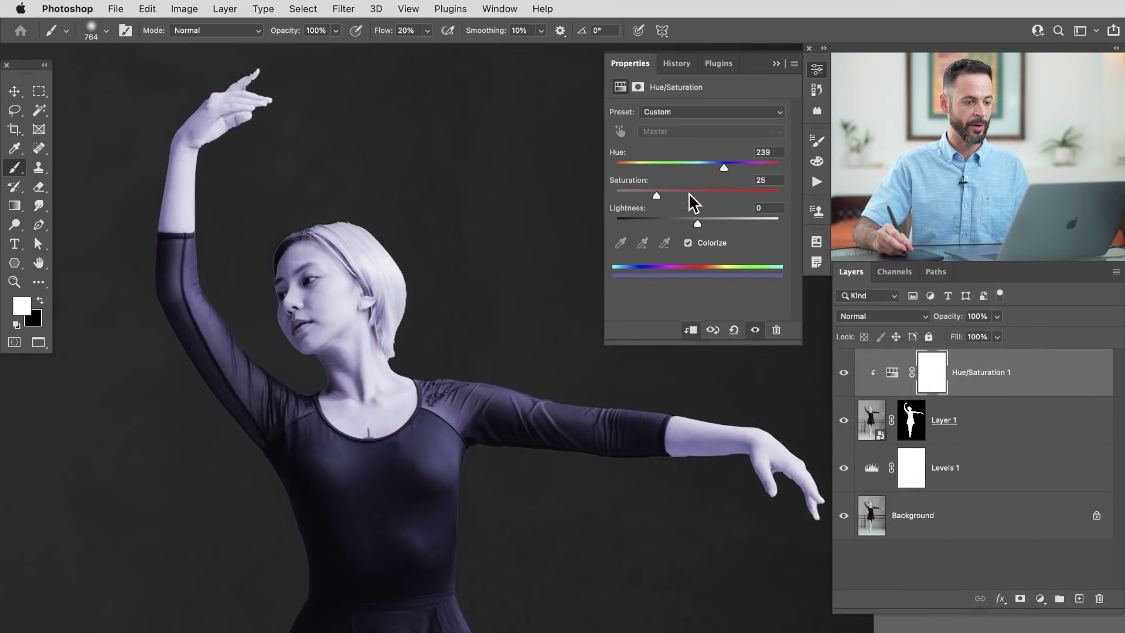
pyautogui.moveTo(683, 194); pyautogui.dragTo(718, 168)
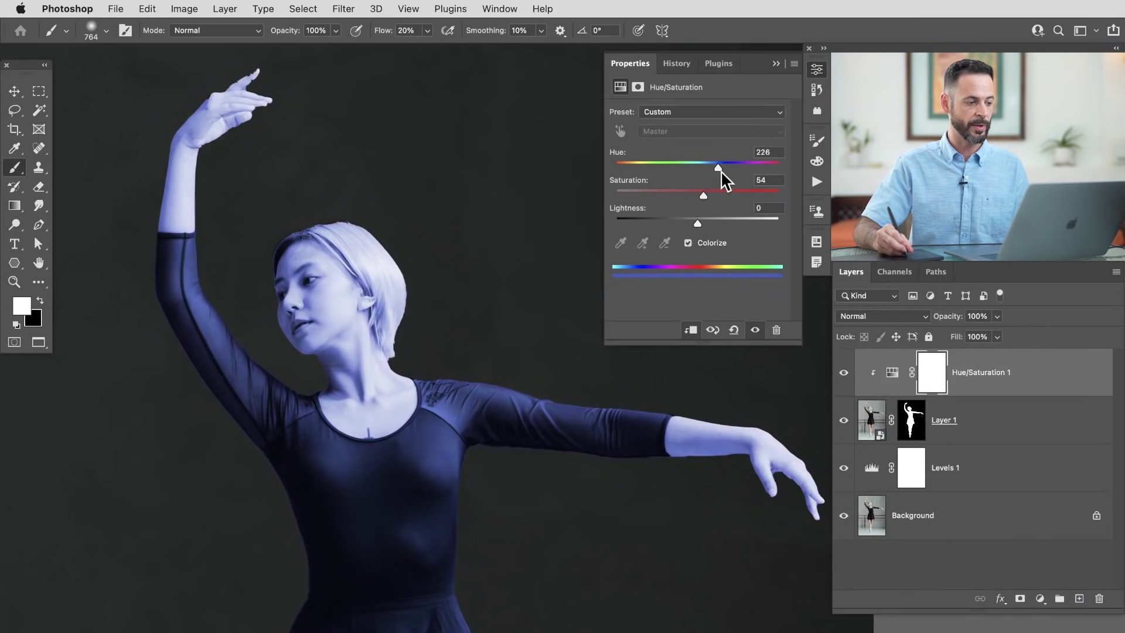
pyautogui.moveTo(445, 399); pyautogui.dragTo(378, 312)
pyautogui.scroll(-3, 477, 369)
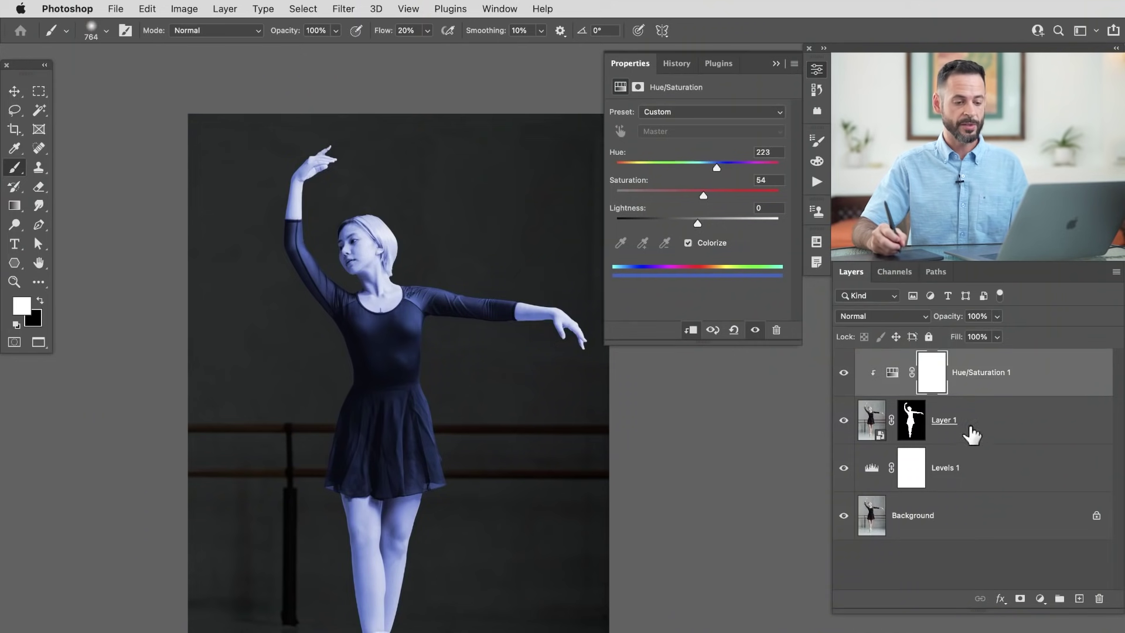
# - Add a Levels adjustment clipped to Layer 1, below the Hue/Saturation adjustment, with output levels 24 and 223
pyautogui.click(980, 432)
pyautogui.click(1038, 600)
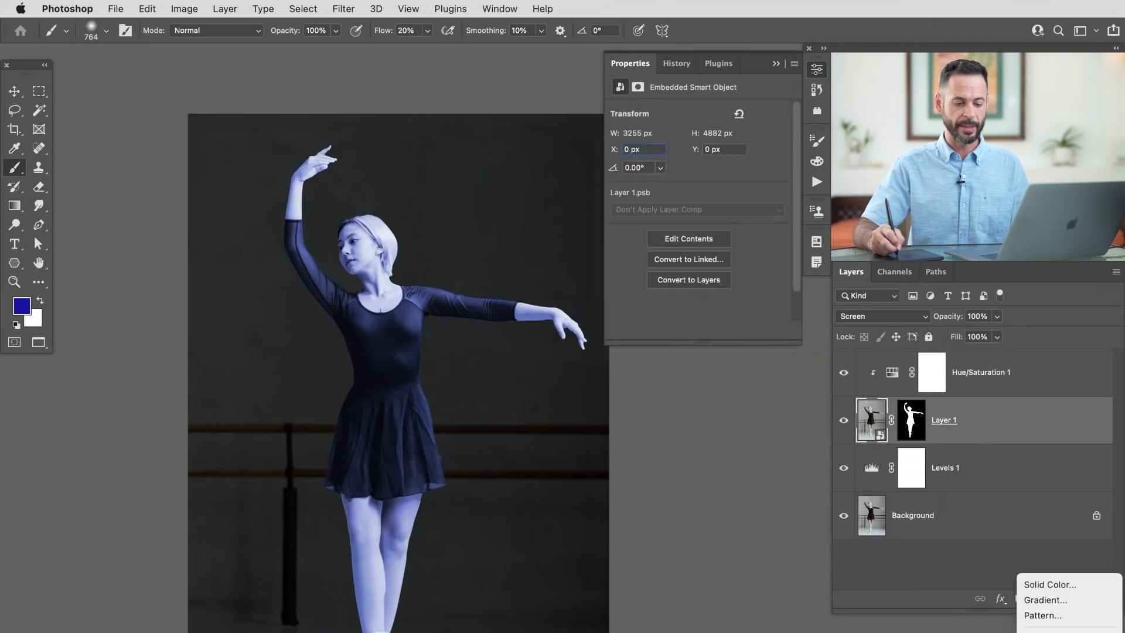
pyautogui.click(1084, 604)
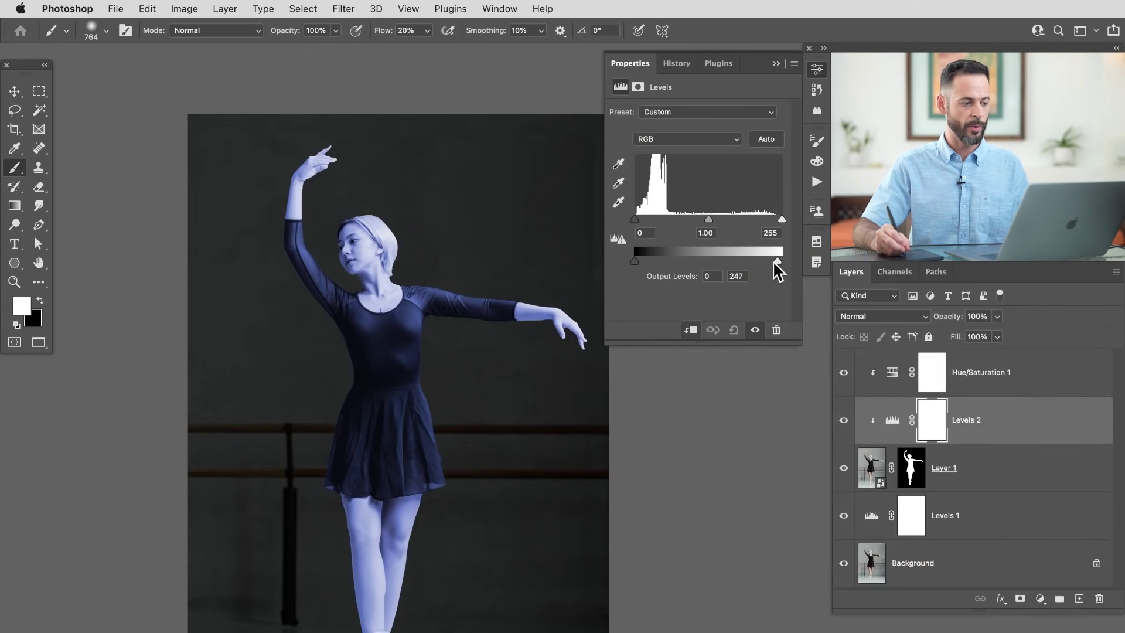
pyautogui.moveTo(782, 268); pyautogui.dragTo(766, 268)
pyautogui.moveTo(637, 261); pyautogui.dragTo(648, 259)
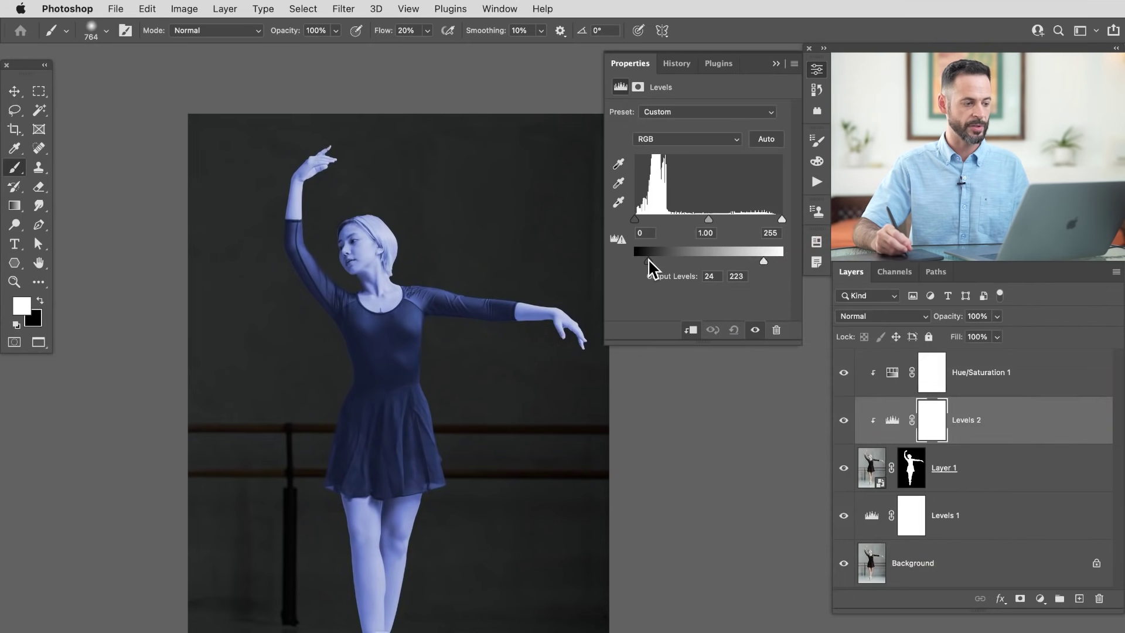
# - Compare the dancer with the clipped Hue/Saturation and Levels adjustments hidden and shown, and examine the blue tint up close
pyautogui.click(843, 420)
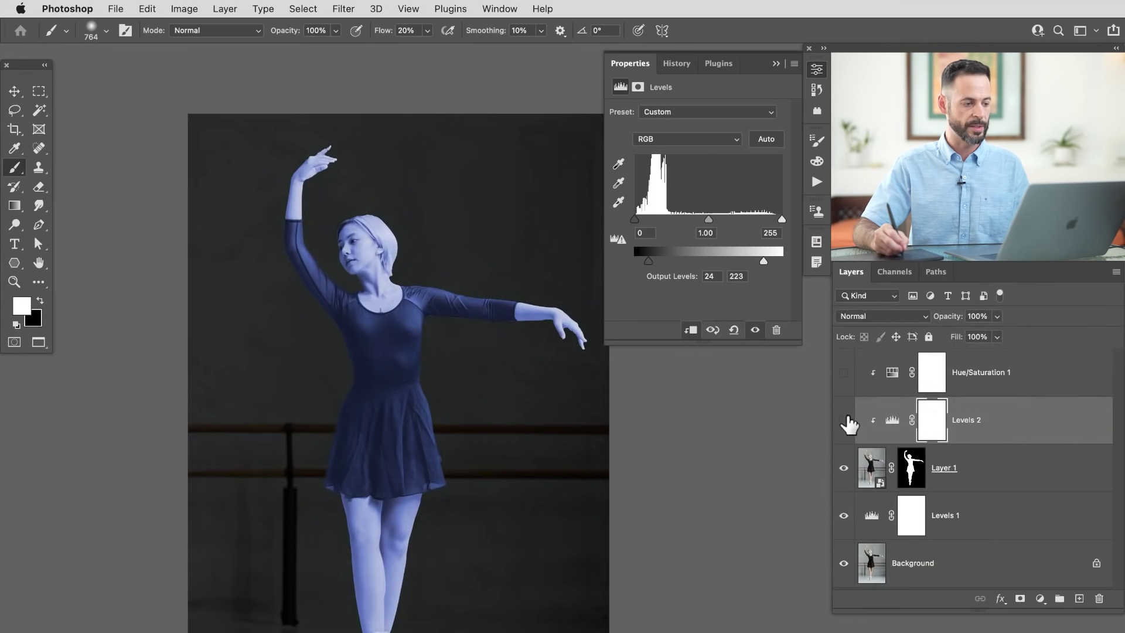
pyautogui.click(844, 420)
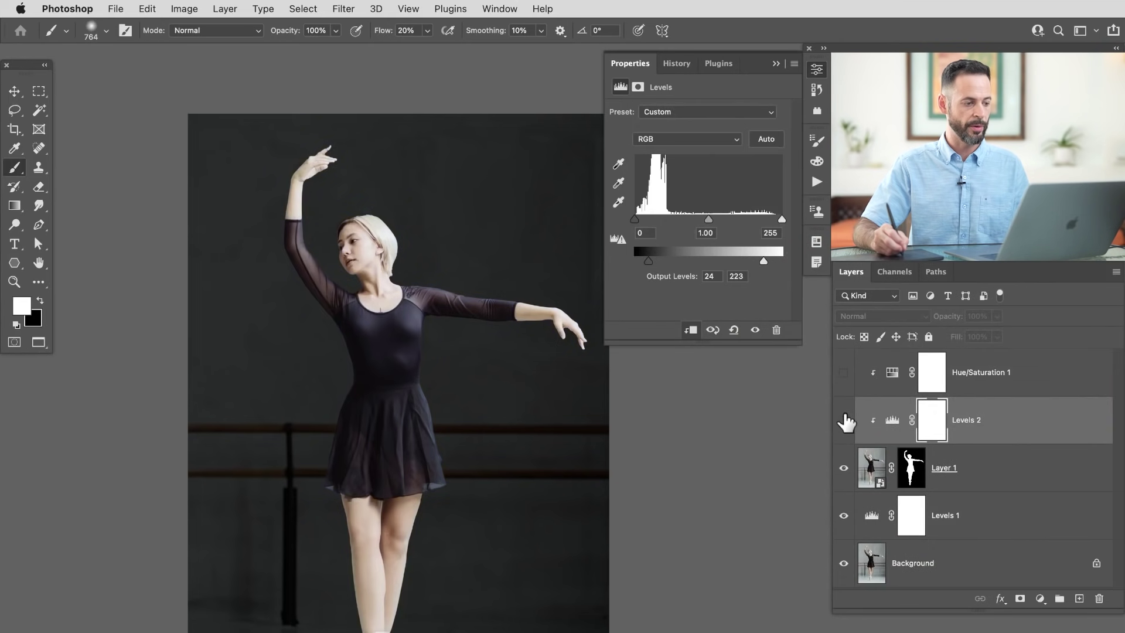
pyautogui.click(844, 373)
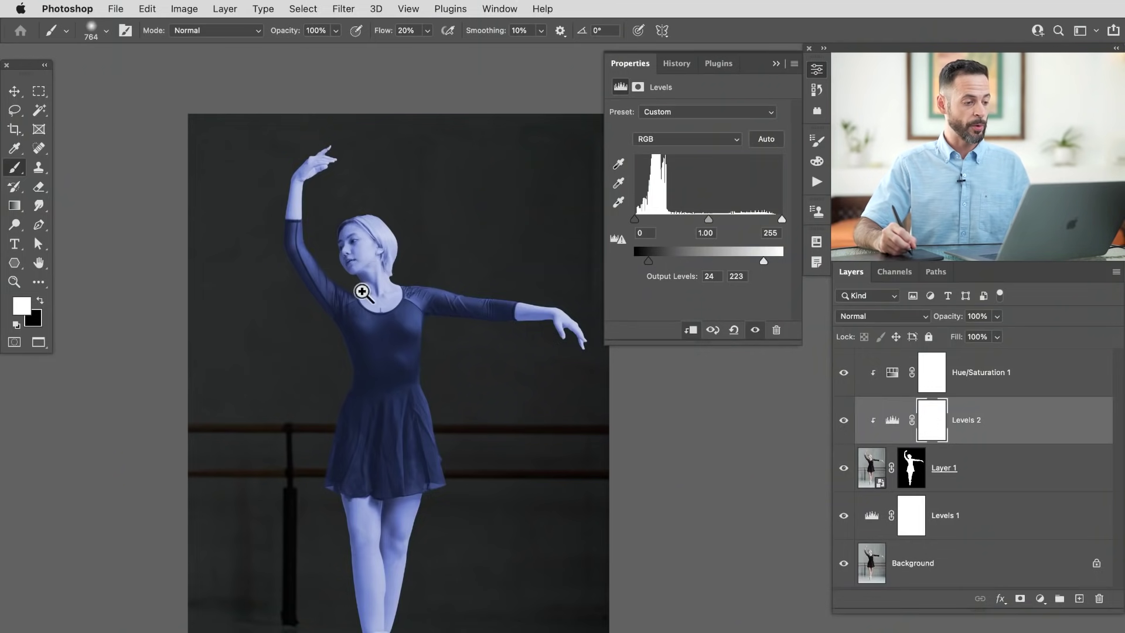
pyautogui.scroll(3, 414, 289)
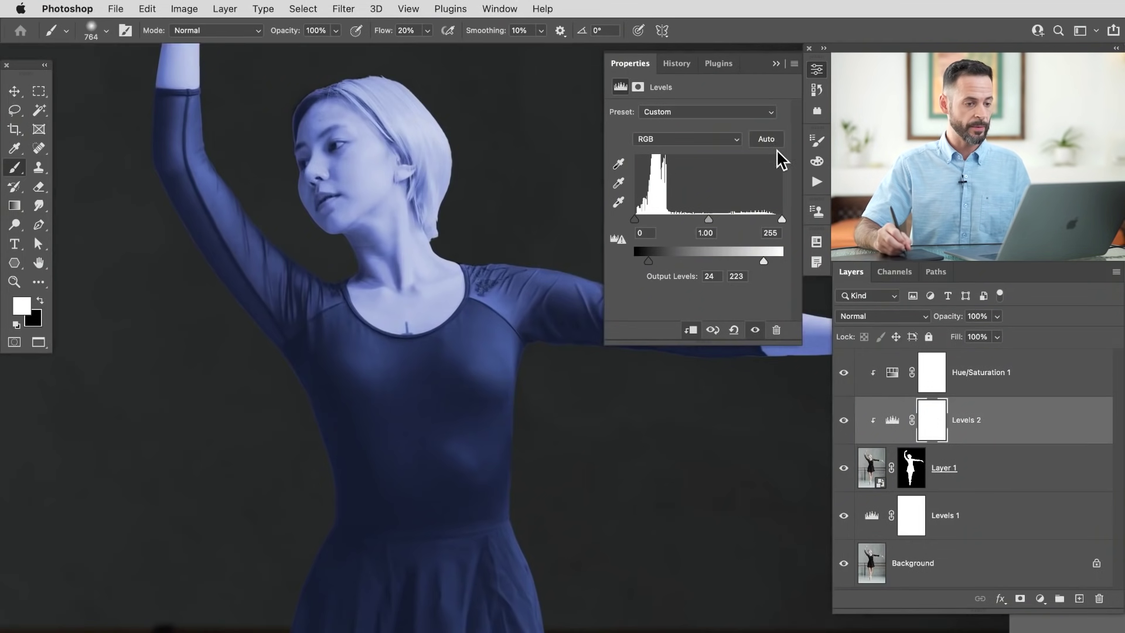
# - Add monochromatic noise with uniform distribution and an amount of 23.62% to Layer 1 as a smart filter
pyautogui.click(815, 71)
pyautogui.click(873, 468)
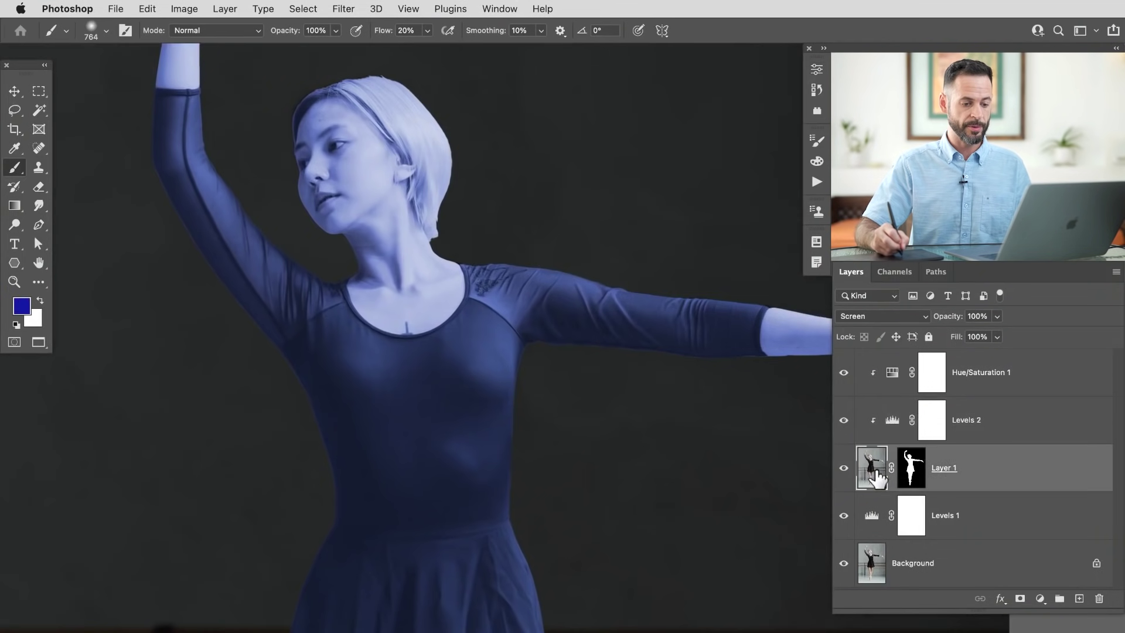
pyautogui.click(345, 10)
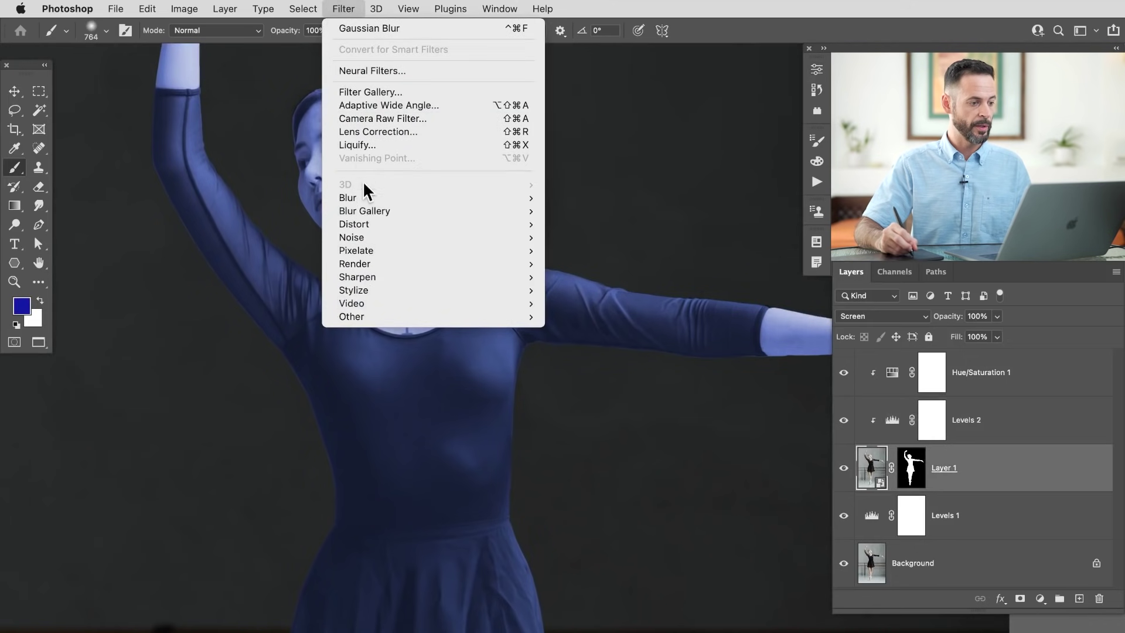
pyautogui.moveTo(377, 244)
pyautogui.click(602, 240)
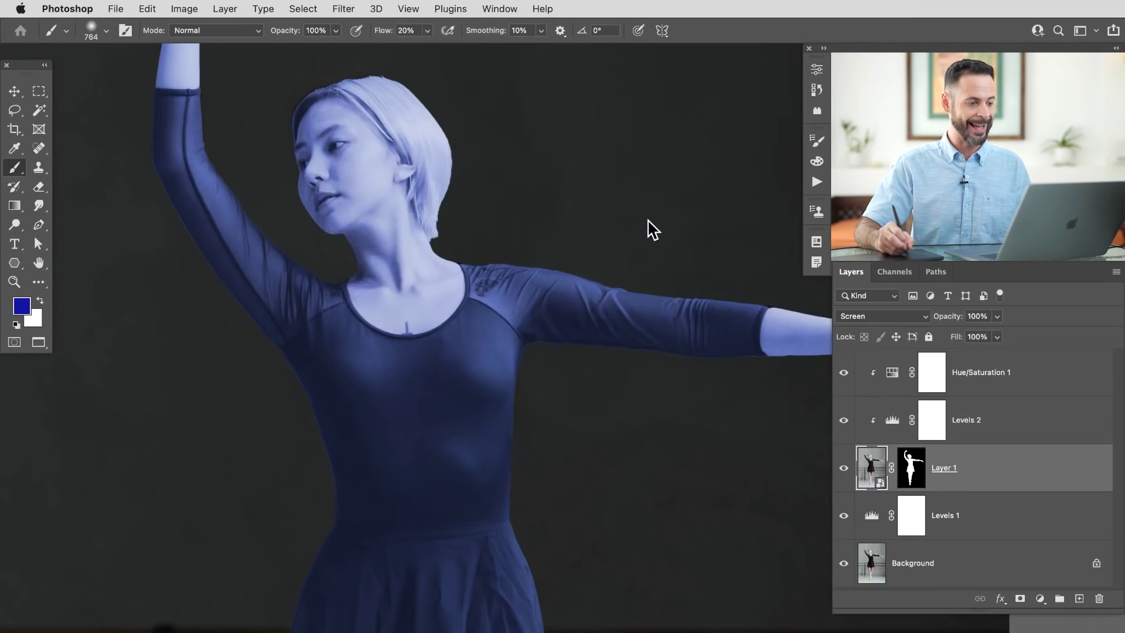
pyautogui.moveTo(172, 446)
pyautogui.mouseDown()
pyautogui.moveTo(187, 445)
pyautogui.moveTo(173, 452)
pyautogui.mouseUp()
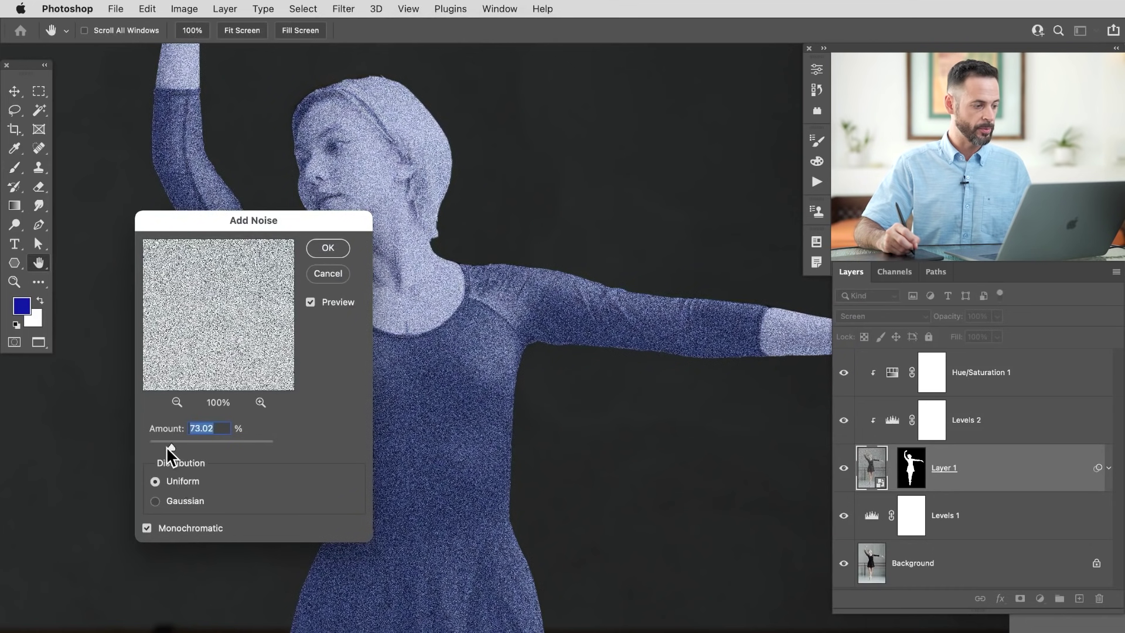
pyautogui.moveTo(162, 454); pyautogui.dragTo(159, 456)
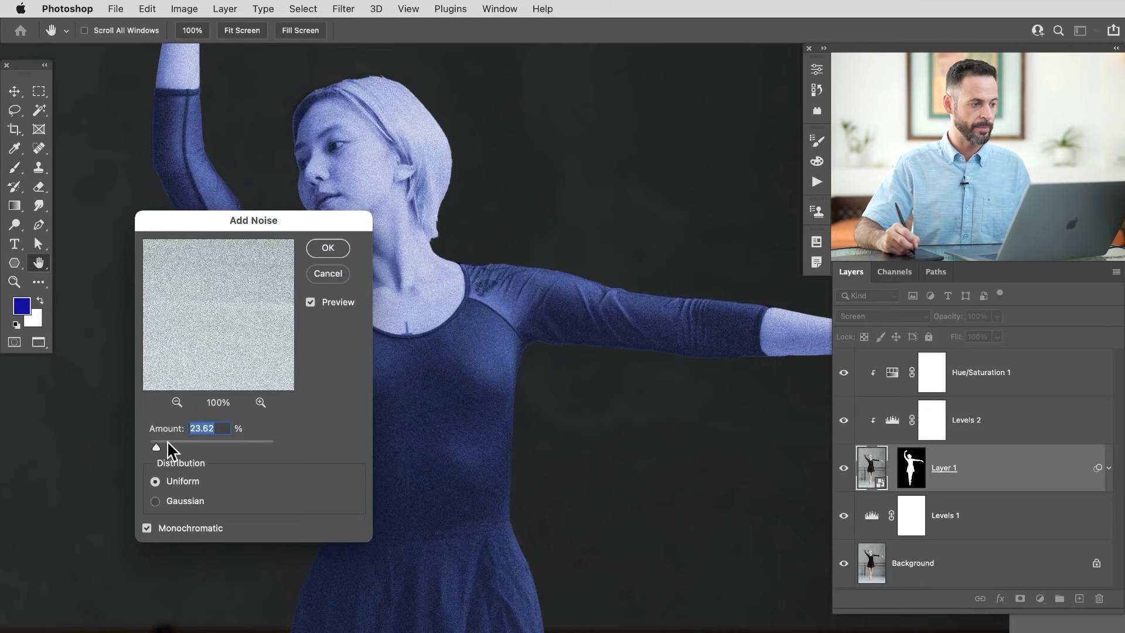
pyautogui.press('Return')
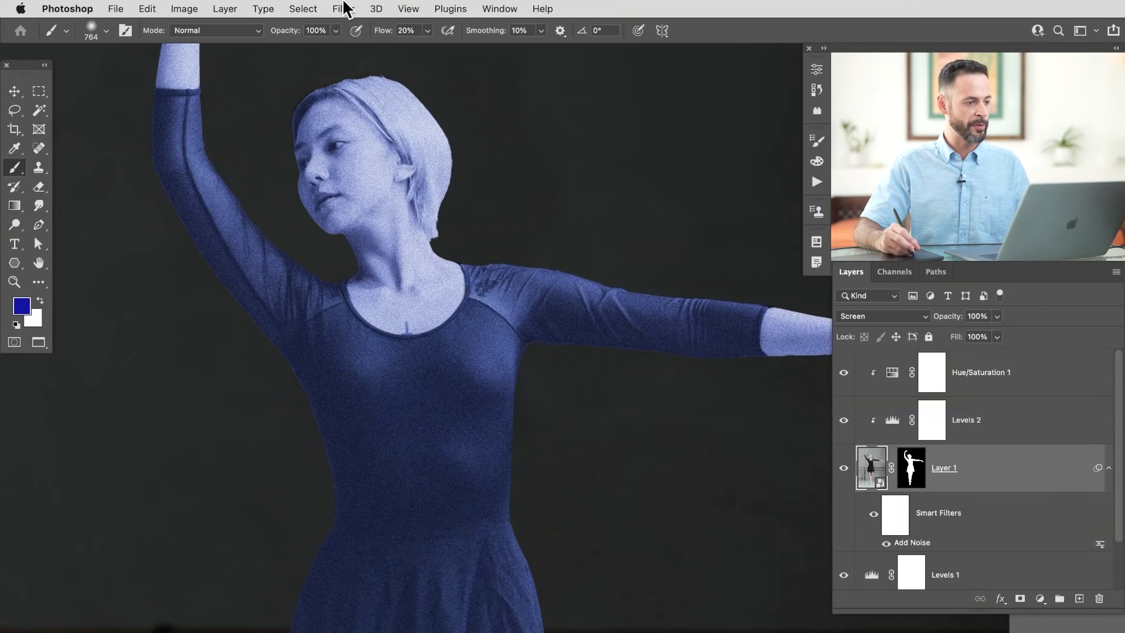
# - Soften the noise on Layer 1 with a Gaussian Blur smart filter of 1.5 pixels radius
pyautogui.click(342, 9)
pyautogui.moveTo(381, 198)
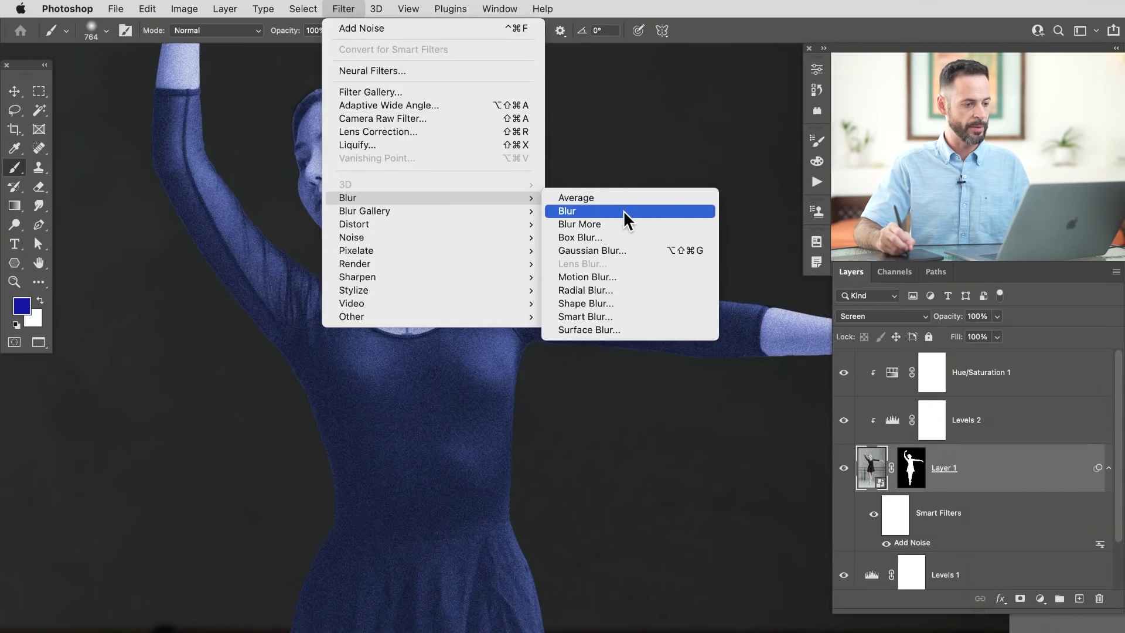
pyautogui.click(622, 250)
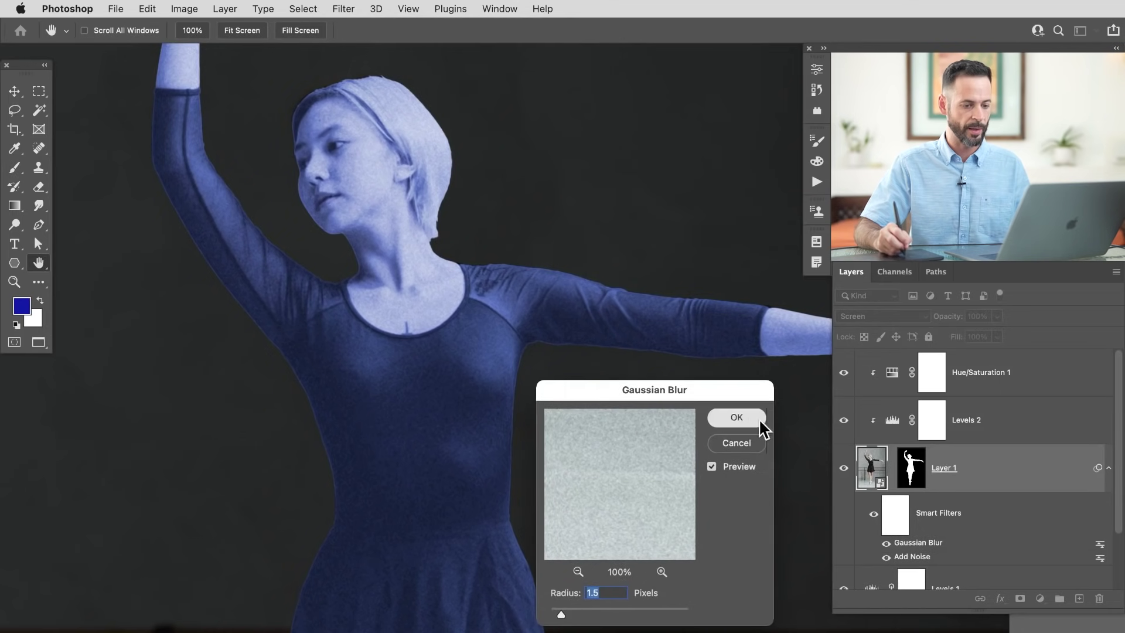
pyautogui.click(737, 417)
# - Soften the edges of Layer 1's mask with a Gaussian Blur of 1.3 pixels radius
pyautogui.press('b')
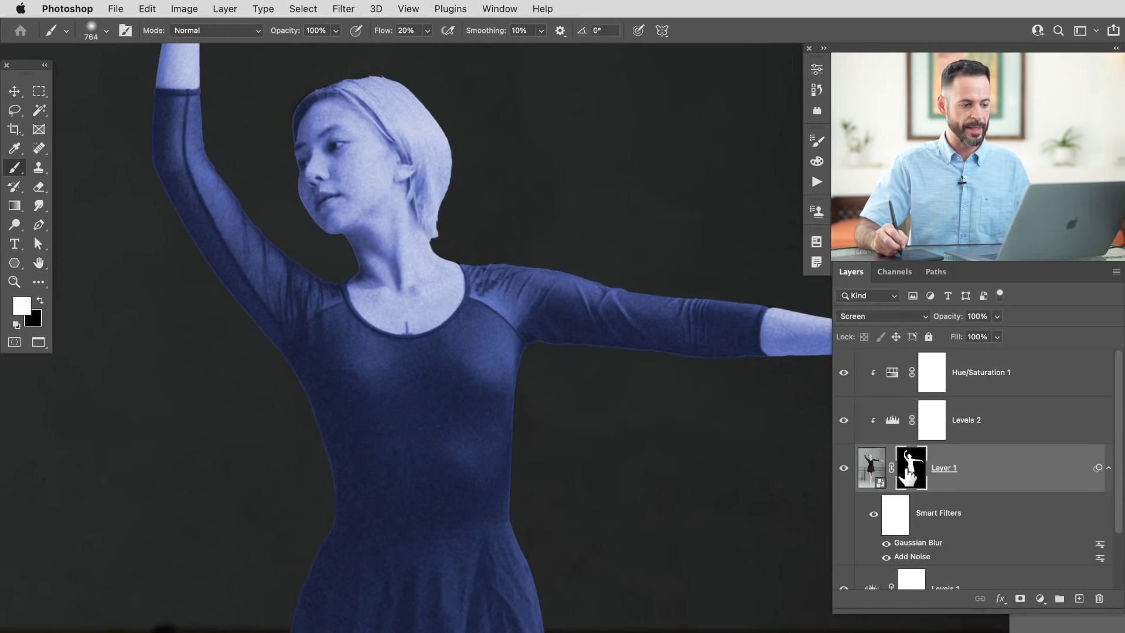
pyautogui.click(353, 10)
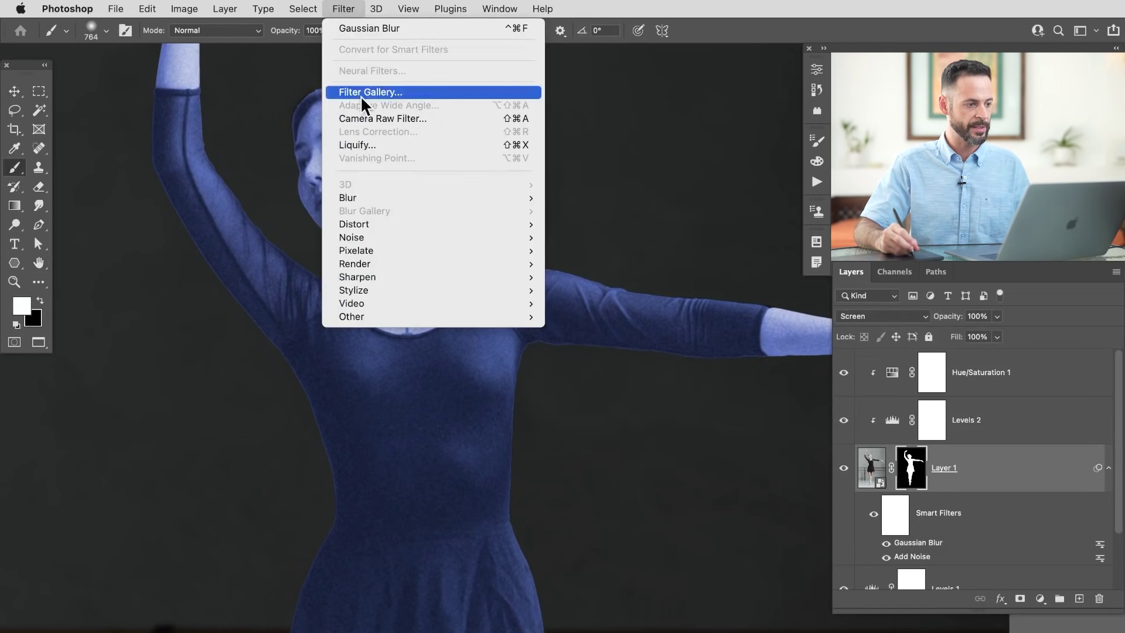
pyautogui.moveTo(371, 197)
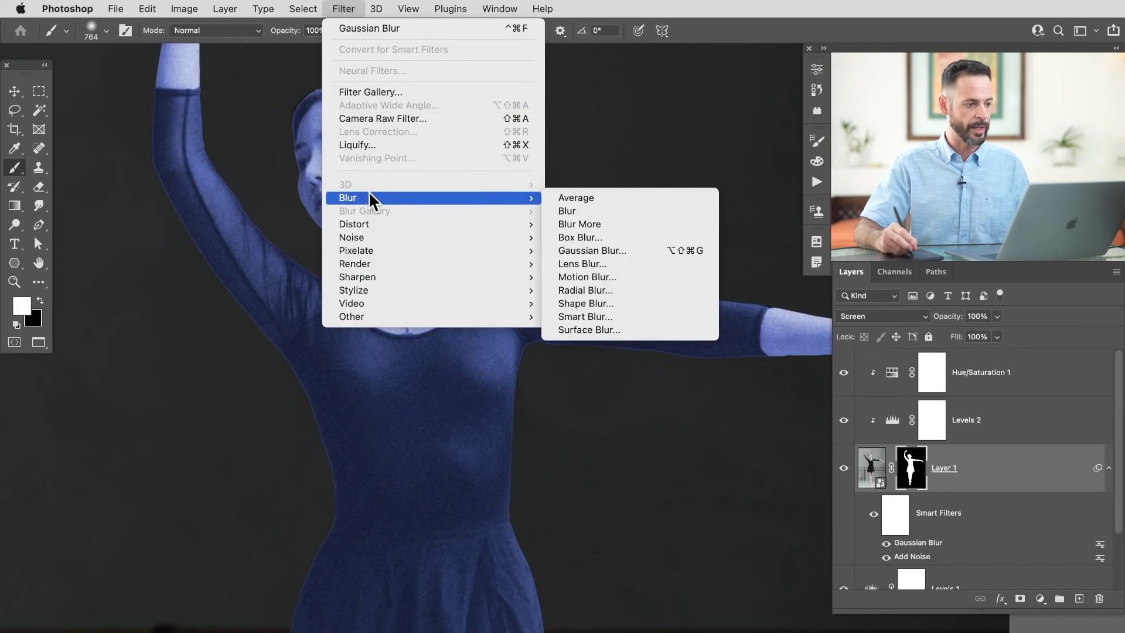
pyautogui.click(607, 250)
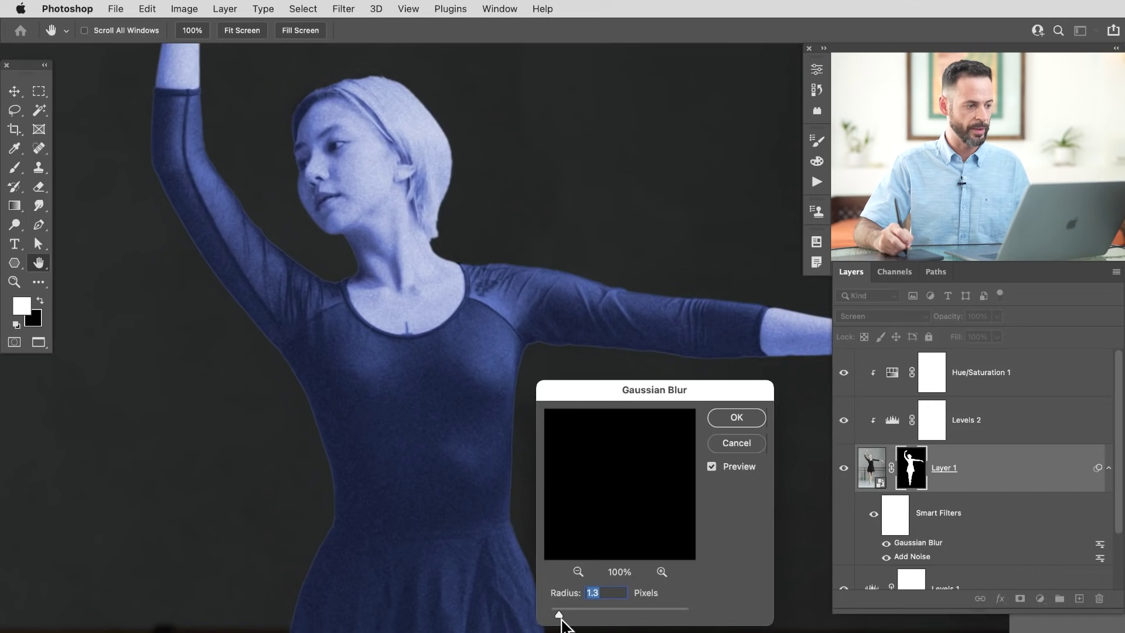
pyautogui.click(748, 419)
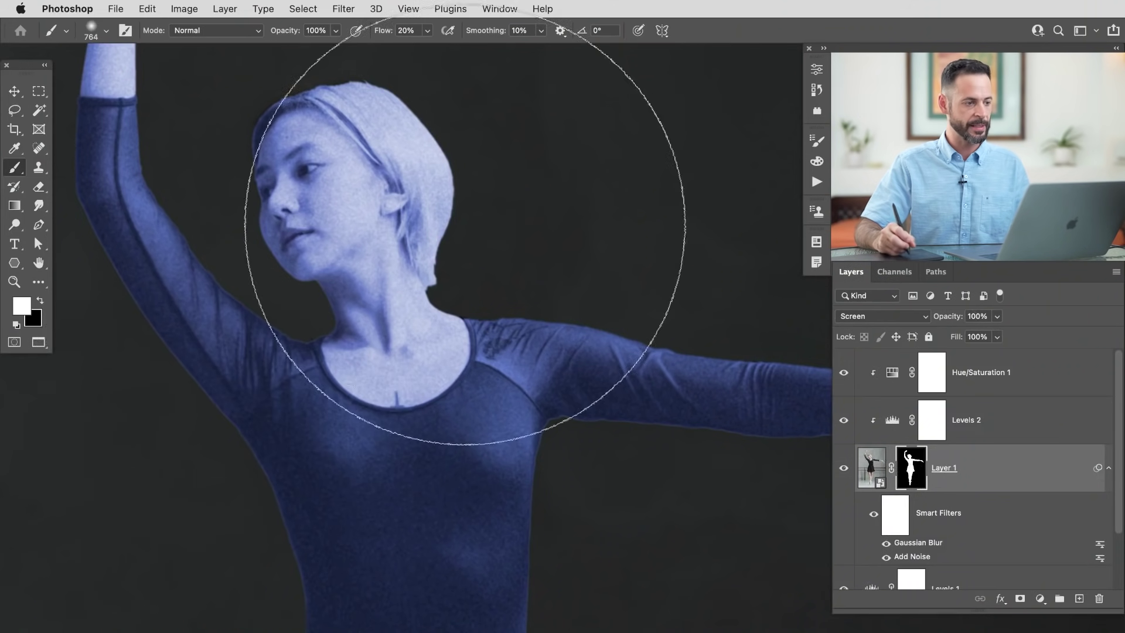
# - Contract Layer 1's mask in Select and Mask with Shift Edge at -23%, and output the result to Layer Mask
pyautogui.click(303, 9)
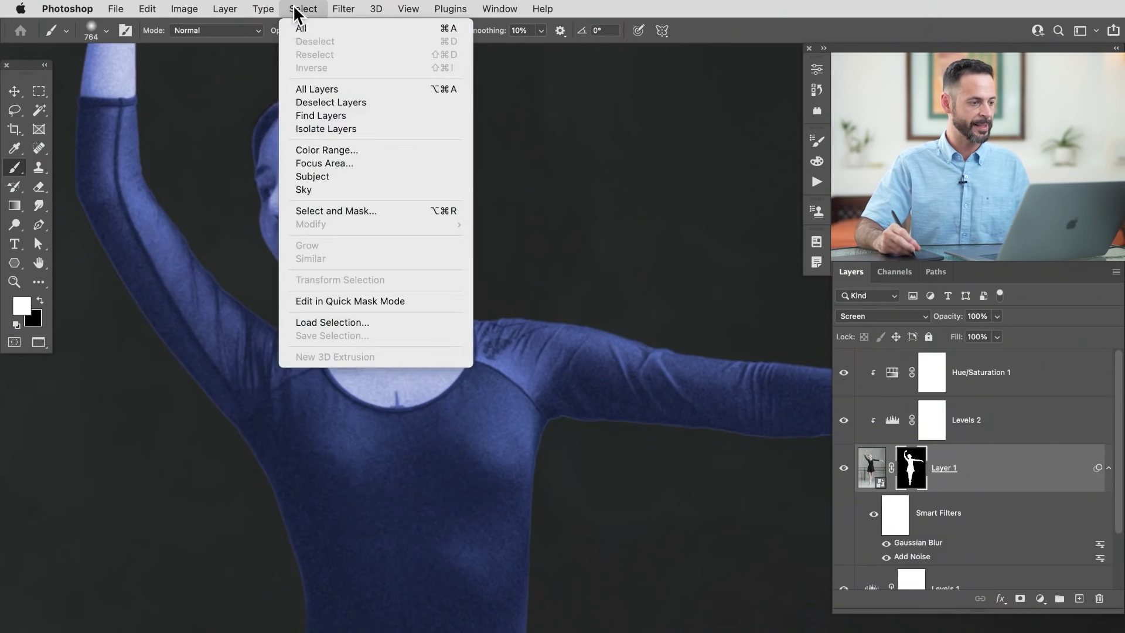
pyautogui.click(338, 210)
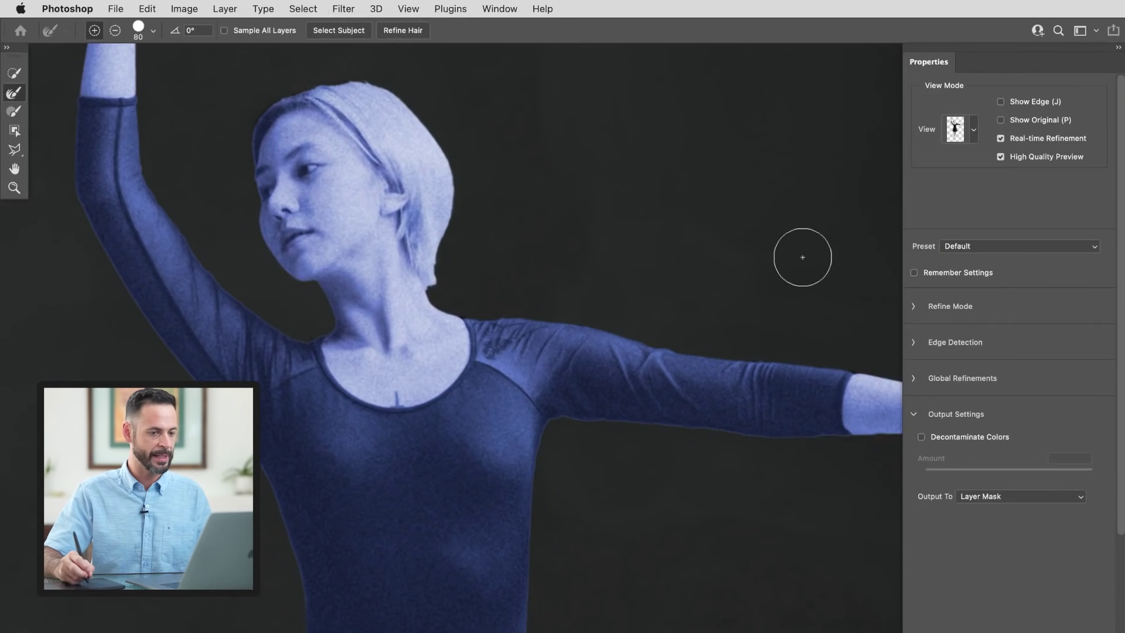
pyautogui.click(965, 131)
pyautogui.click(949, 336)
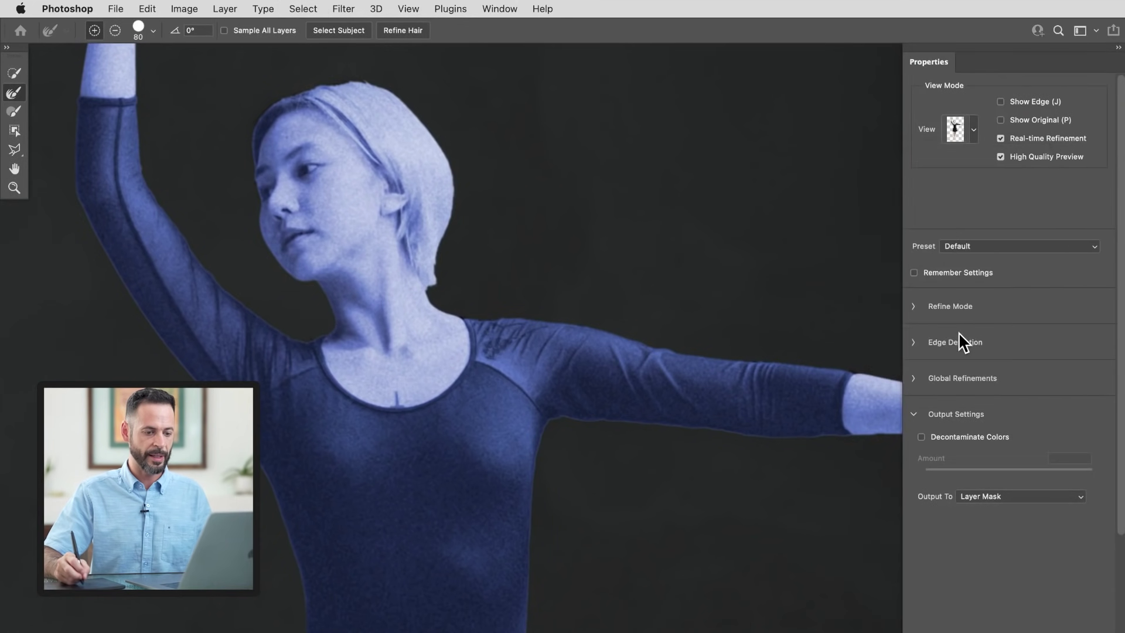
pyautogui.click(913, 378)
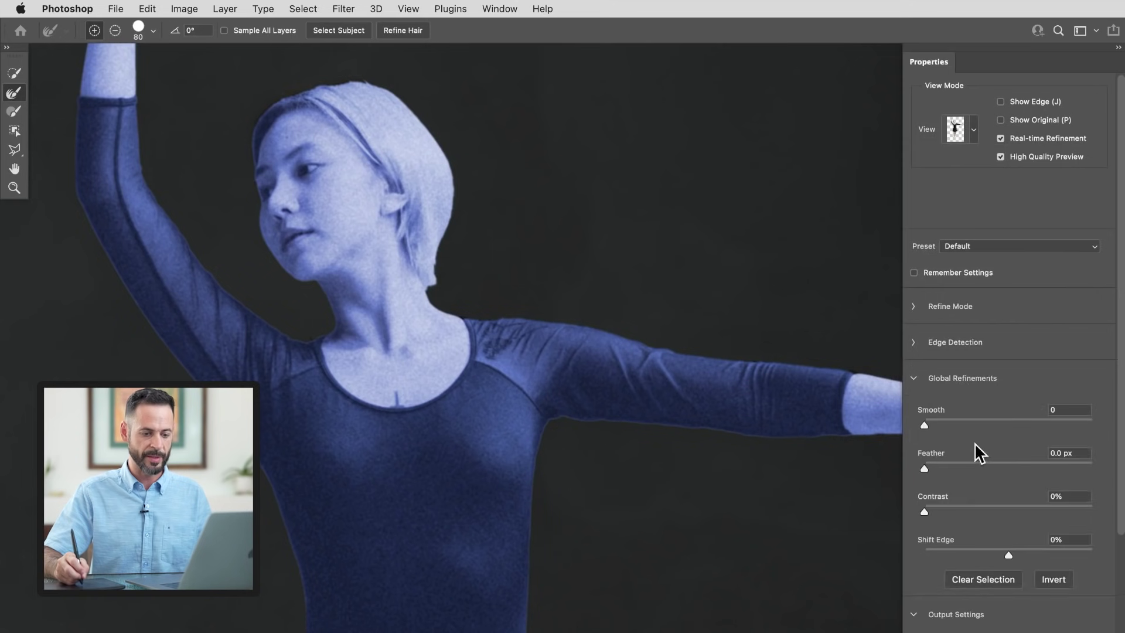
pyautogui.moveTo(1007, 551); pyautogui.dragTo(1085, 550)
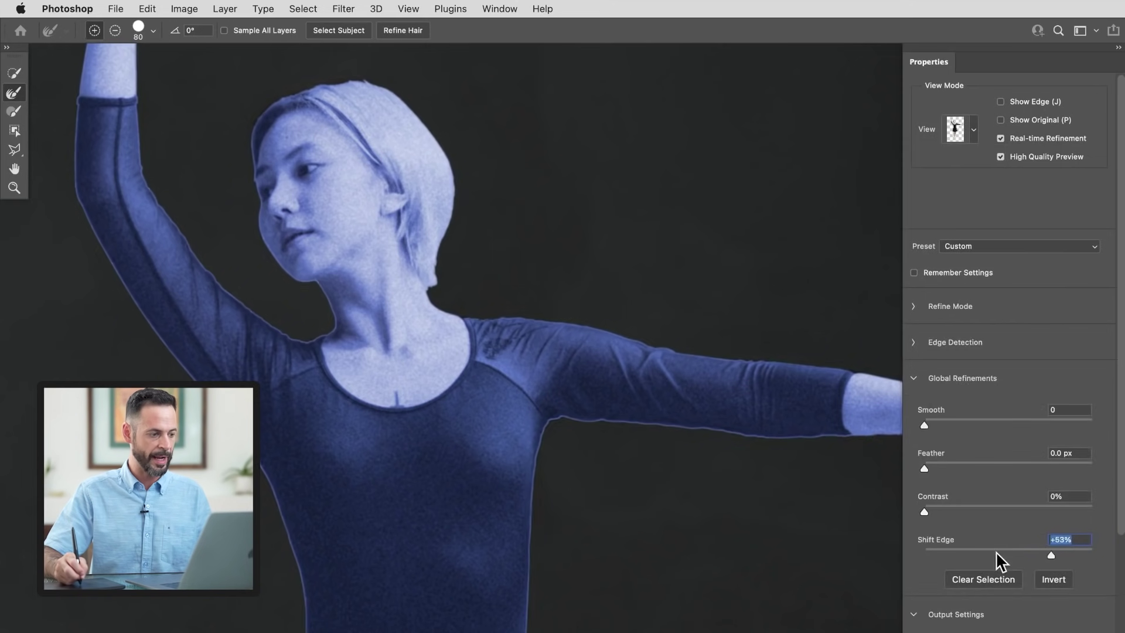
pyautogui.moveTo(1058, 556); pyautogui.dragTo(999, 556)
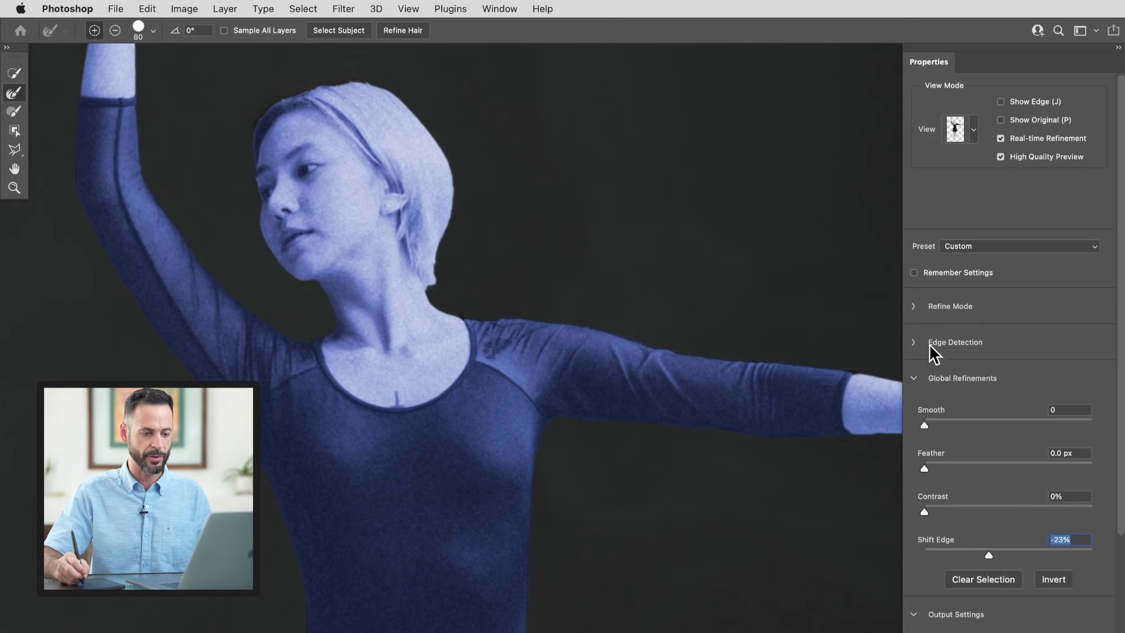
pyautogui.click(914, 379)
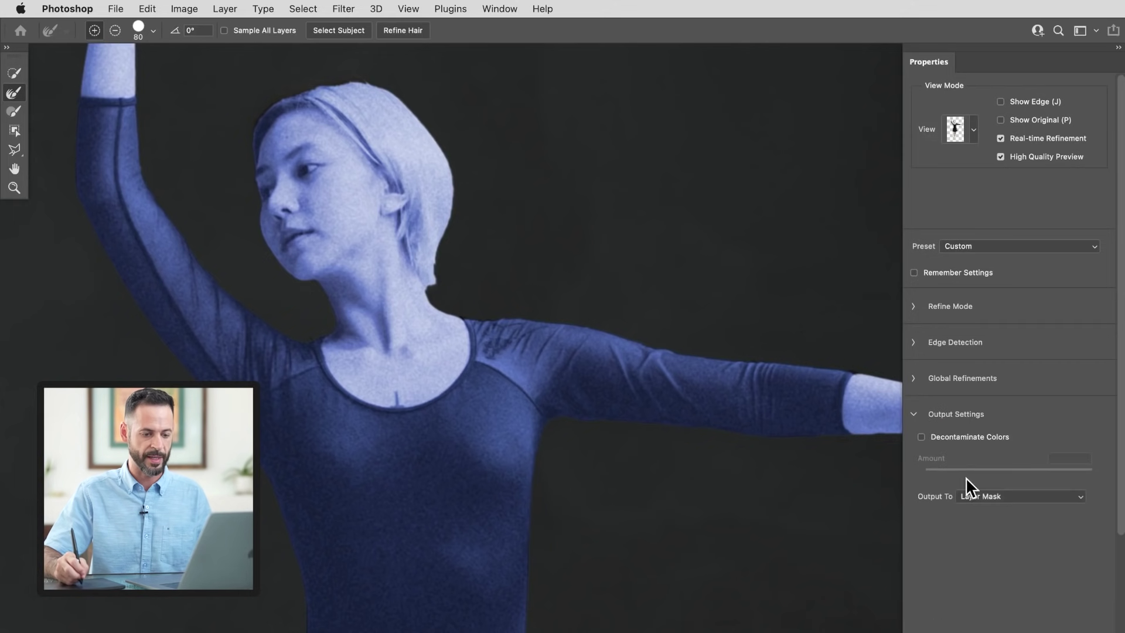
pyautogui.click(979, 495)
pyautogui.click(995, 496)
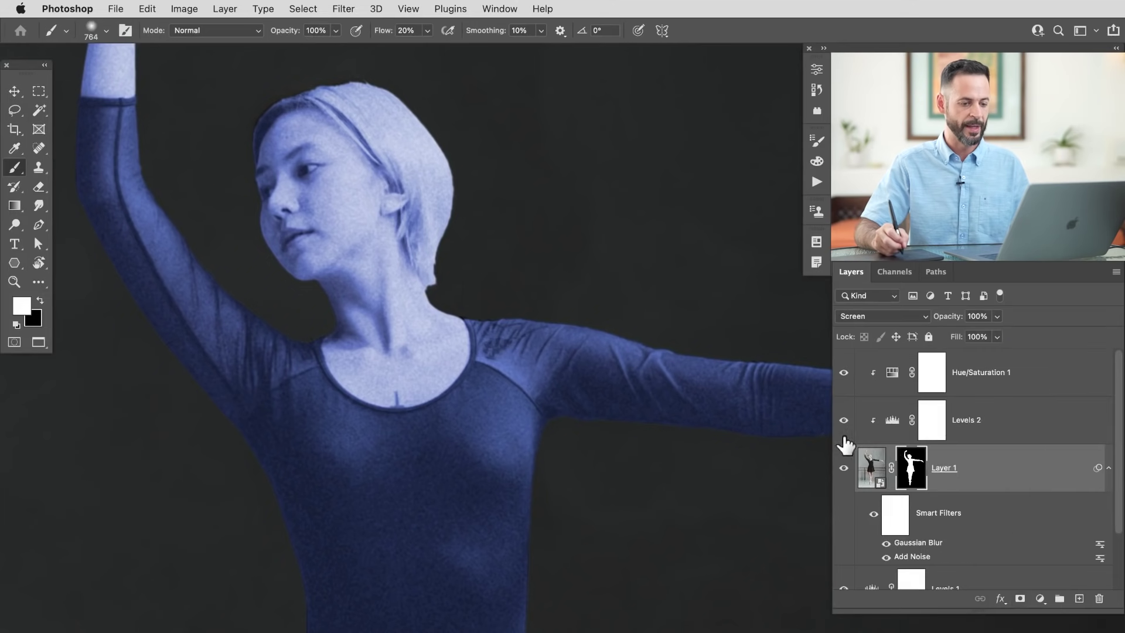
pyautogui.moveTo(567, 420); pyautogui.dragTo(486, 400)
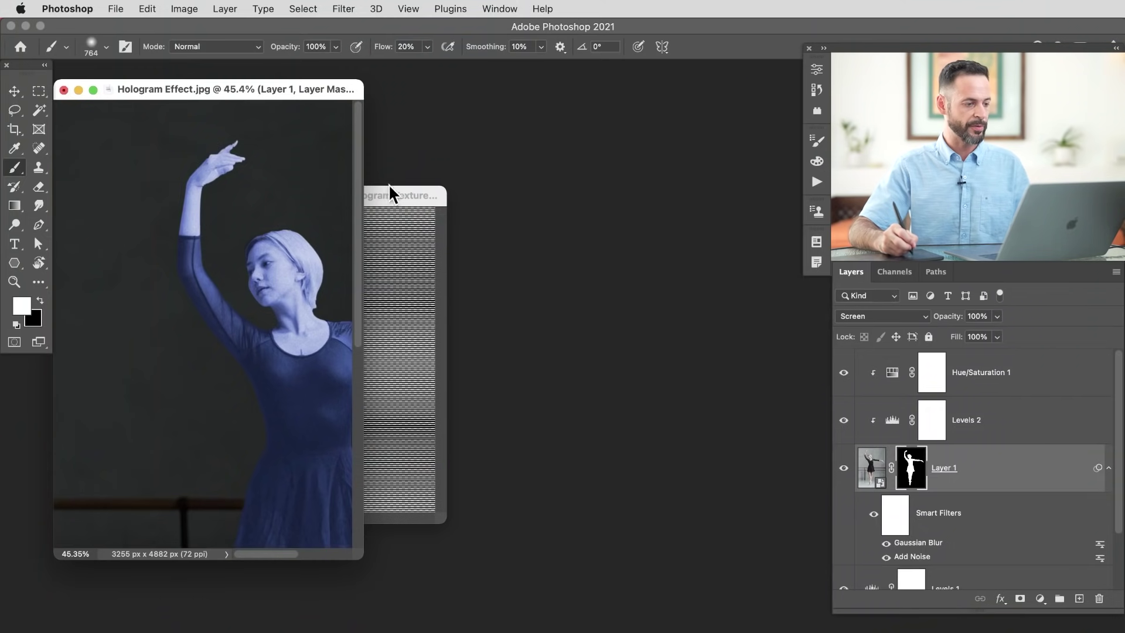
# - Copy the hologram texture layer from Hologram Texture.psd into Hologram Effect.jpg, move it above Hue/Saturation 1 and release its clipping
pyautogui.moveTo(389, 194); pyautogui.dragTo(645, 141)
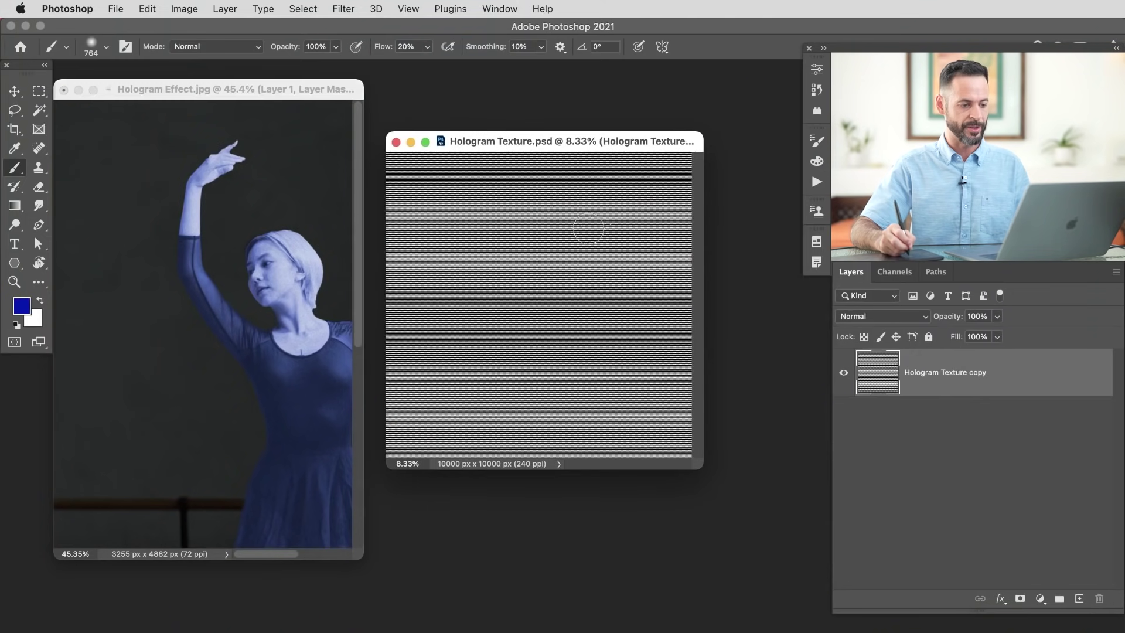
pyautogui.press('v')
pyautogui.moveTo(540, 141); pyautogui.dragTo(560, 132)
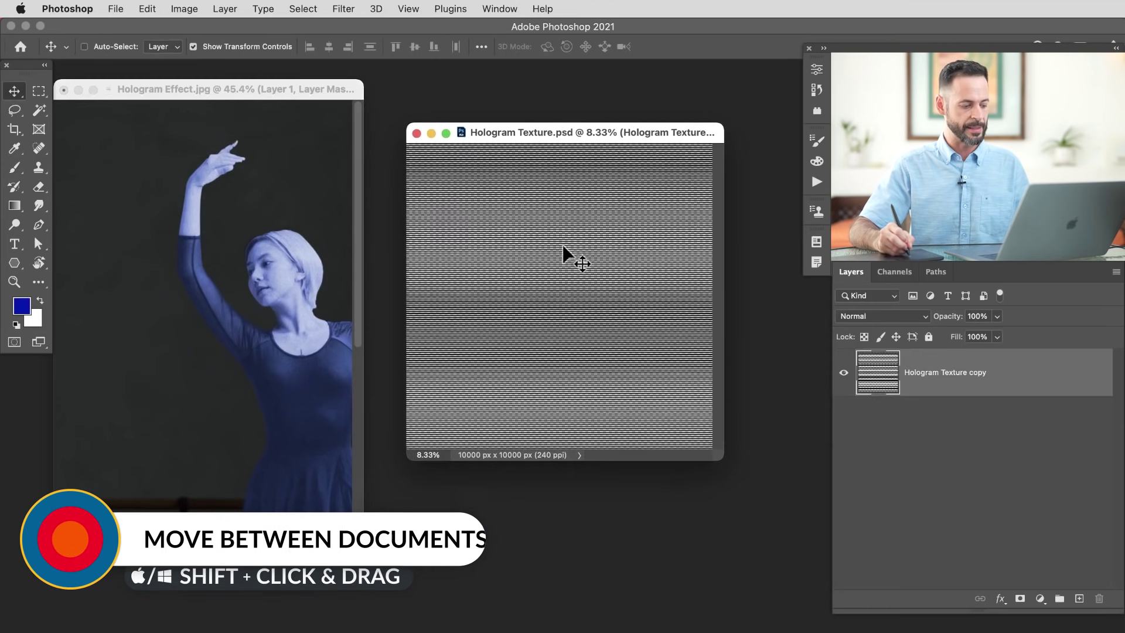
pyautogui.moveTo(593, 282); pyautogui.dragTo(287, 389)
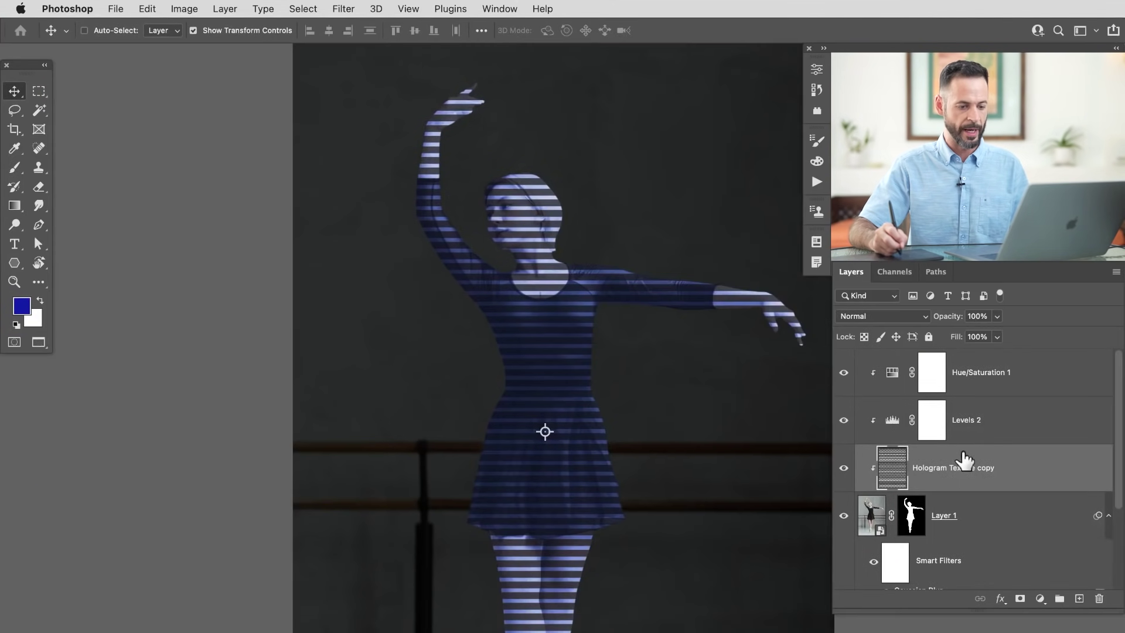
pyautogui.moveTo(992, 464); pyautogui.dragTo(988, 381)
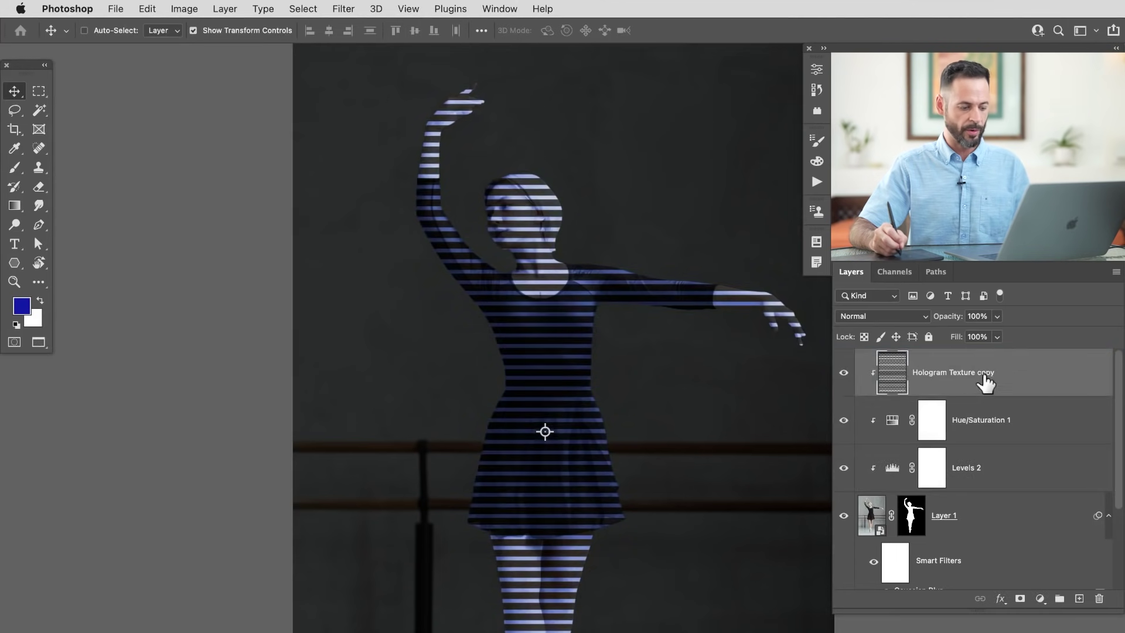
pyautogui.keyDown('alt'); pyautogui.click(973, 397); pyautogui.keyUp('alt')
# - Group the Hue/Saturation 1, Levels 2 and Layer 1 layers below the hologram texture
pyautogui.click(1003, 438)
pyautogui.keyDown('shift'); pyautogui.click(992, 523); pyautogui.keyUp('shift')
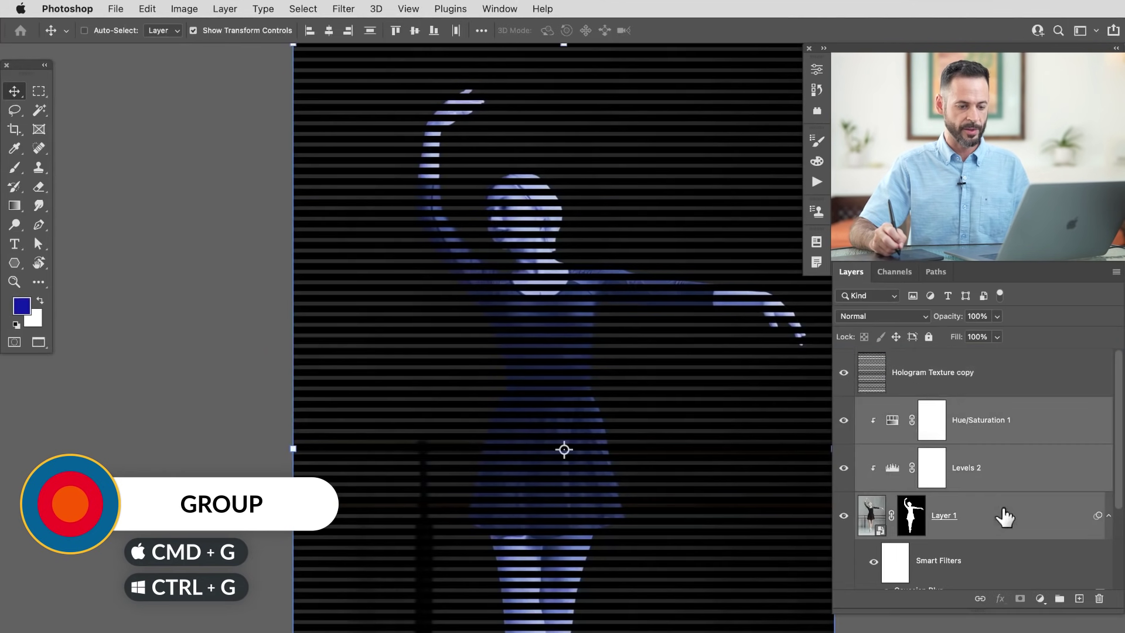
pyautogui.press('super+g')
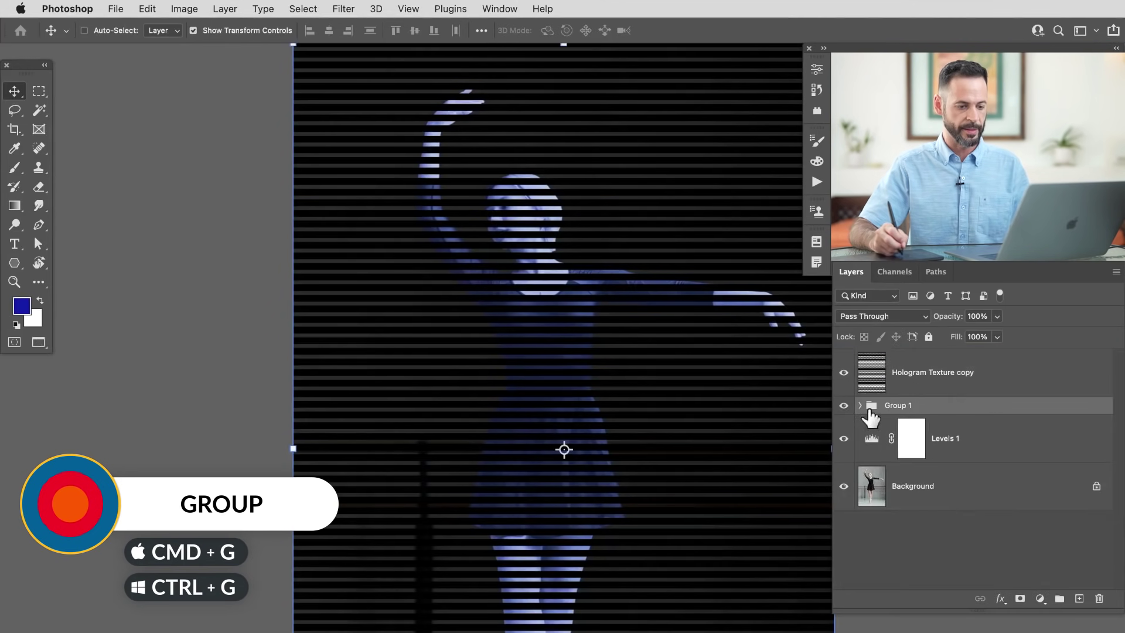
# - Compare the image with the hologram texture and the dancer's layer group hidden and shown
pyautogui.click(844, 372)
pyautogui.click(844, 406)
pyautogui.click(844, 406)
pyautogui.click(844, 405)
pyautogui.click(843, 406)
pyautogui.click(844, 372)
pyautogui.click(844, 373)
pyautogui.click(844, 372)
# - Select the Hologram Texture copy layer above the dancer's layer group
pyautogui.click(926, 386)
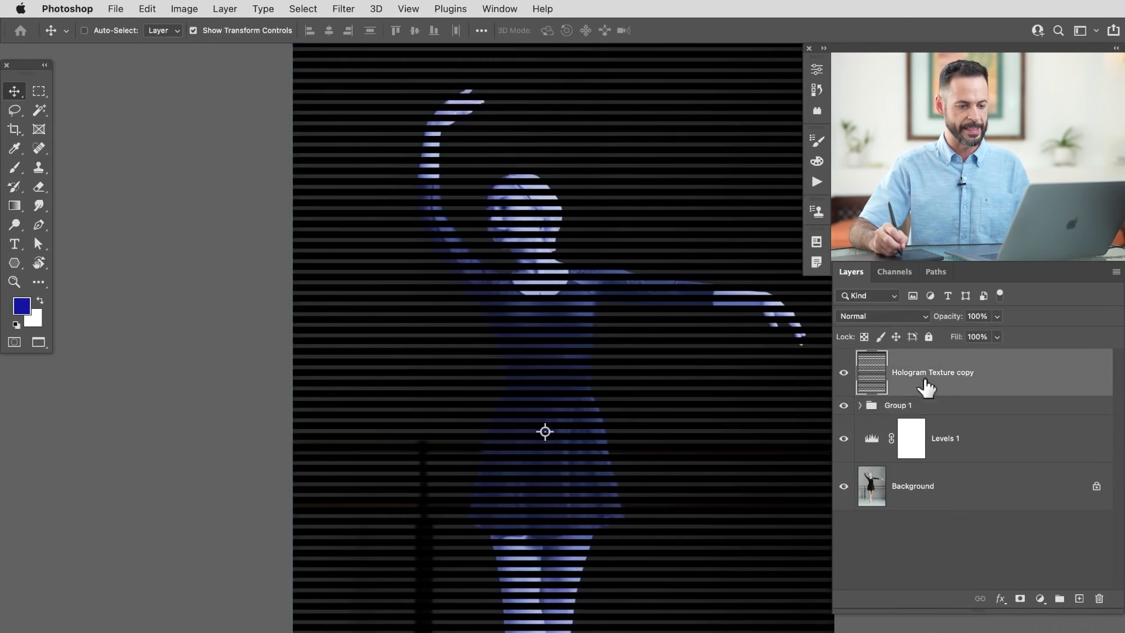
pyautogui.moveTo(674, 443); pyautogui.dragTo(562, 422)
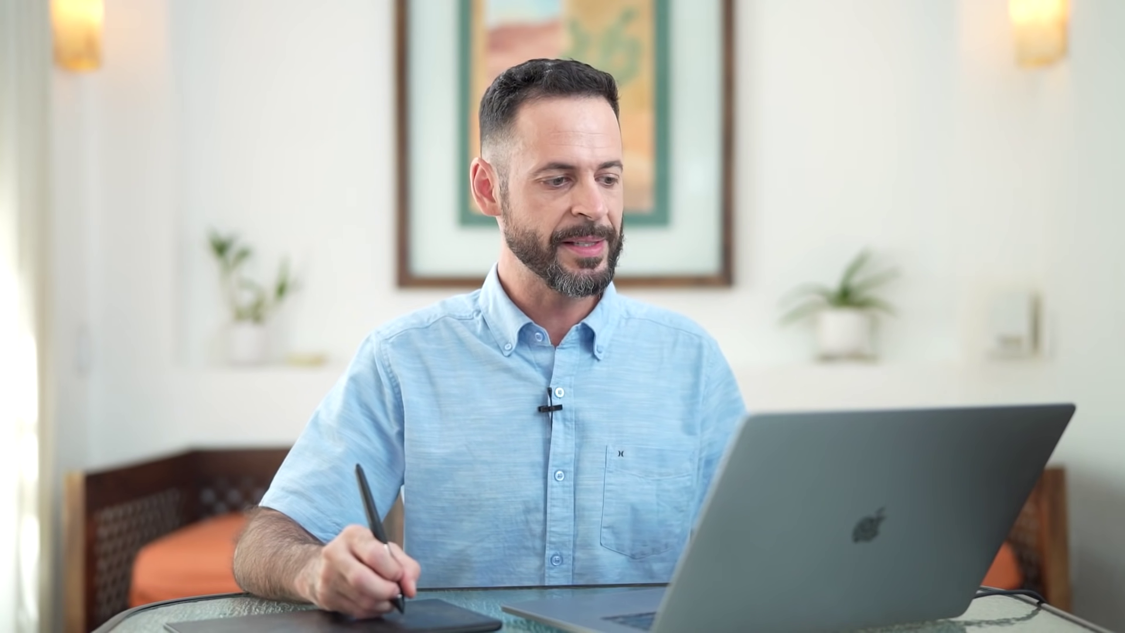
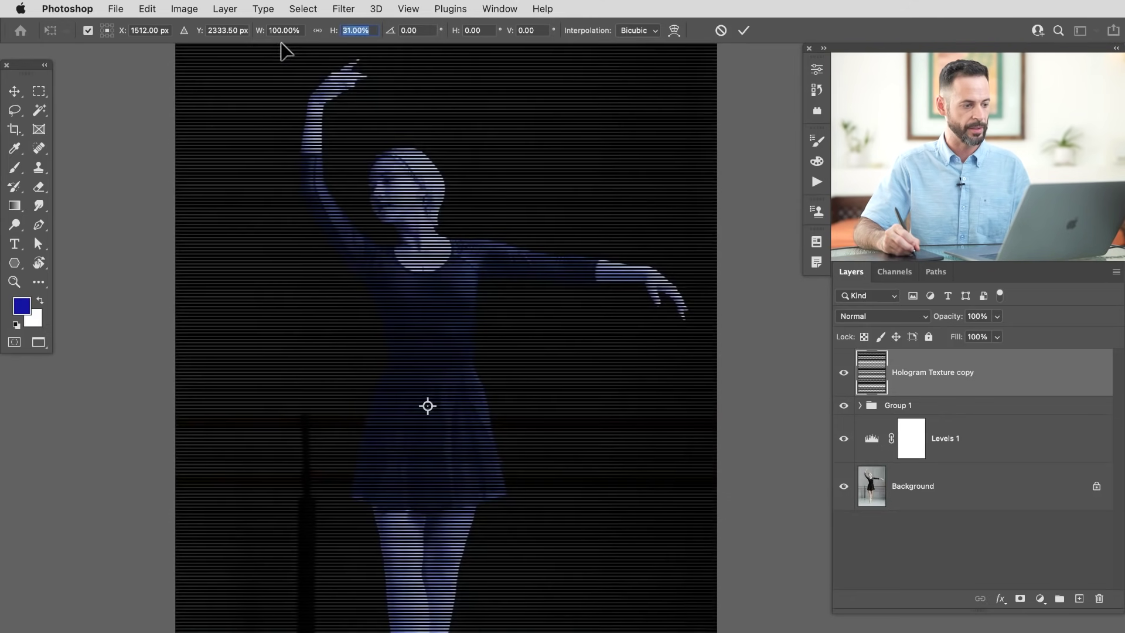
# - Scale the hologram texture's height to 32% and compare the image with the texture layer hidden and shown
pyautogui.press('Return')
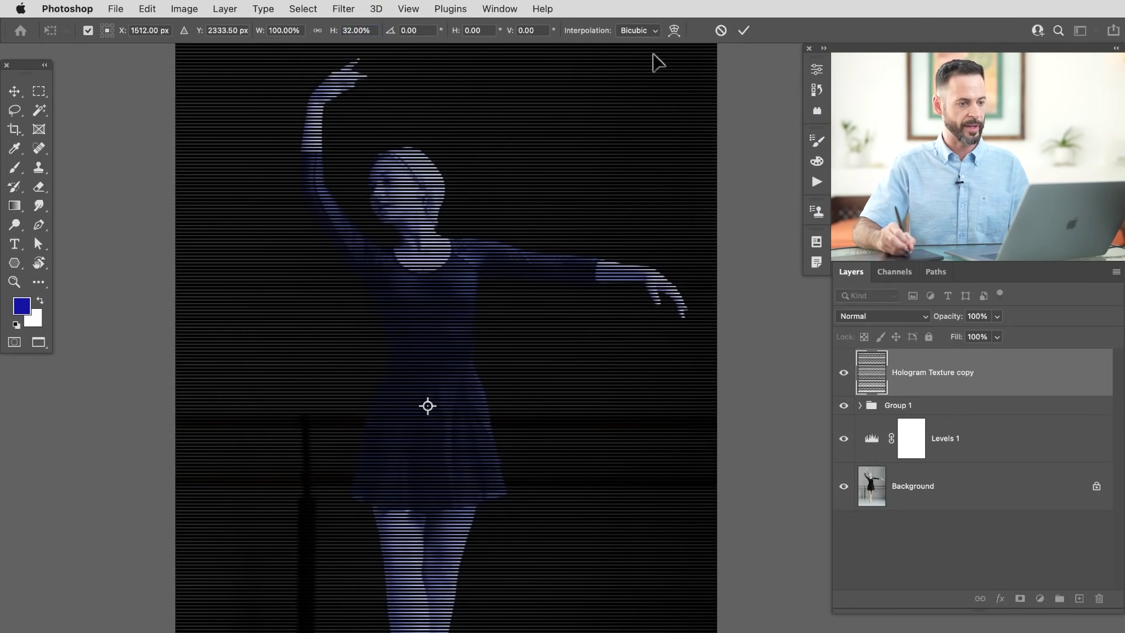
pyautogui.click(745, 30)
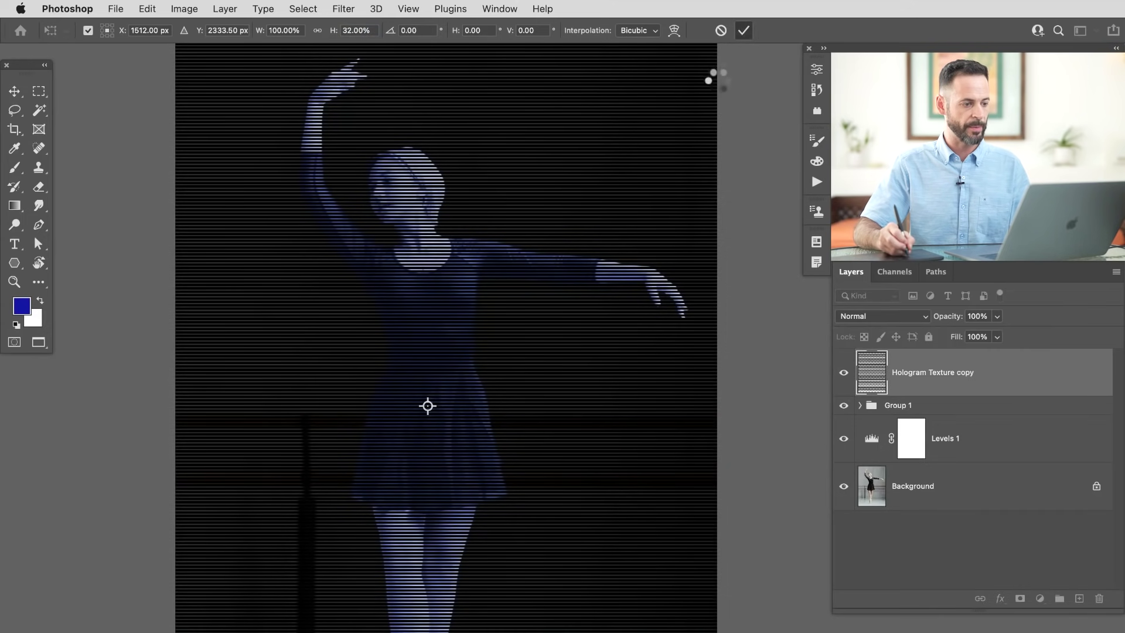
pyautogui.click(844, 374)
pyautogui.click(842, 375)
pyautogui.click(844, 373)
pyautogui.click(843, 372)
# - Load the scan lines of the Hologram Texture copy layer as a selection and hide that layer
pyautogui.moveTo(530, 266); pyautogui.dragTo(583, 267)
pyautogui.moveTo(471, 280); pyautogui.dragTo(670, 410)
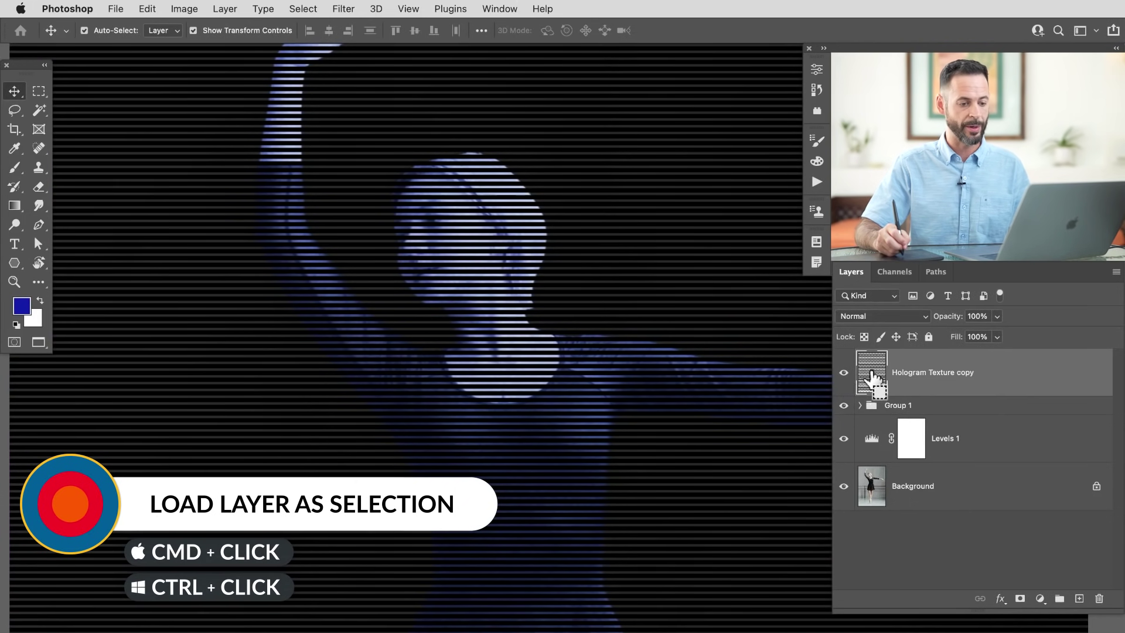
pyautogui.keyDown('super'); pyautogui.click(873, 377); pyautogui.keyUp('super')
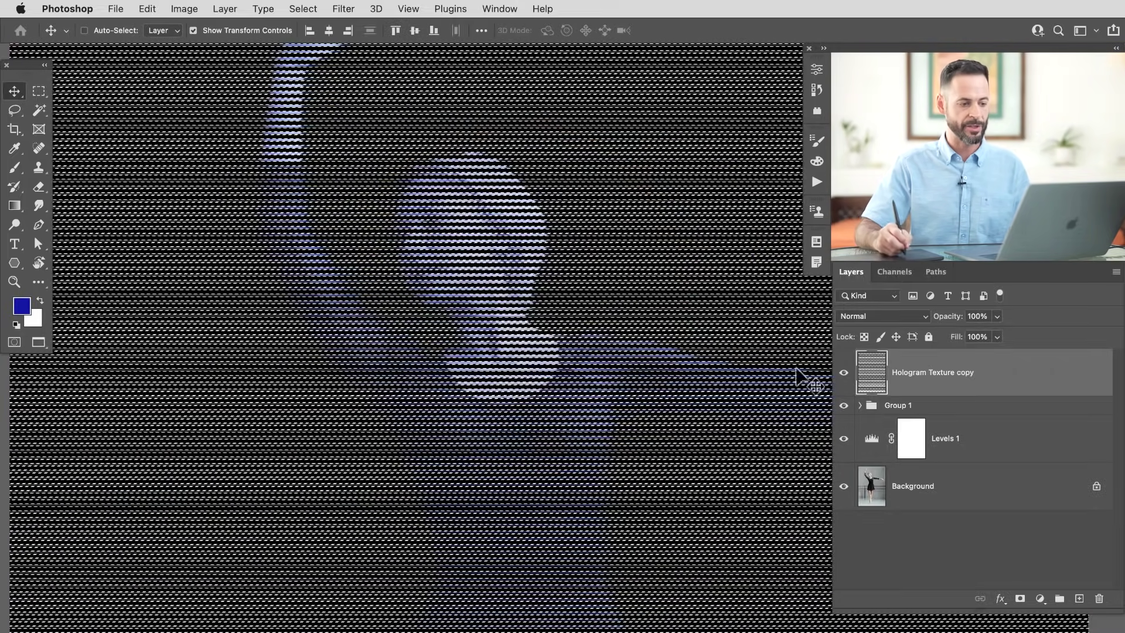
pyautogui.click(844, 373)
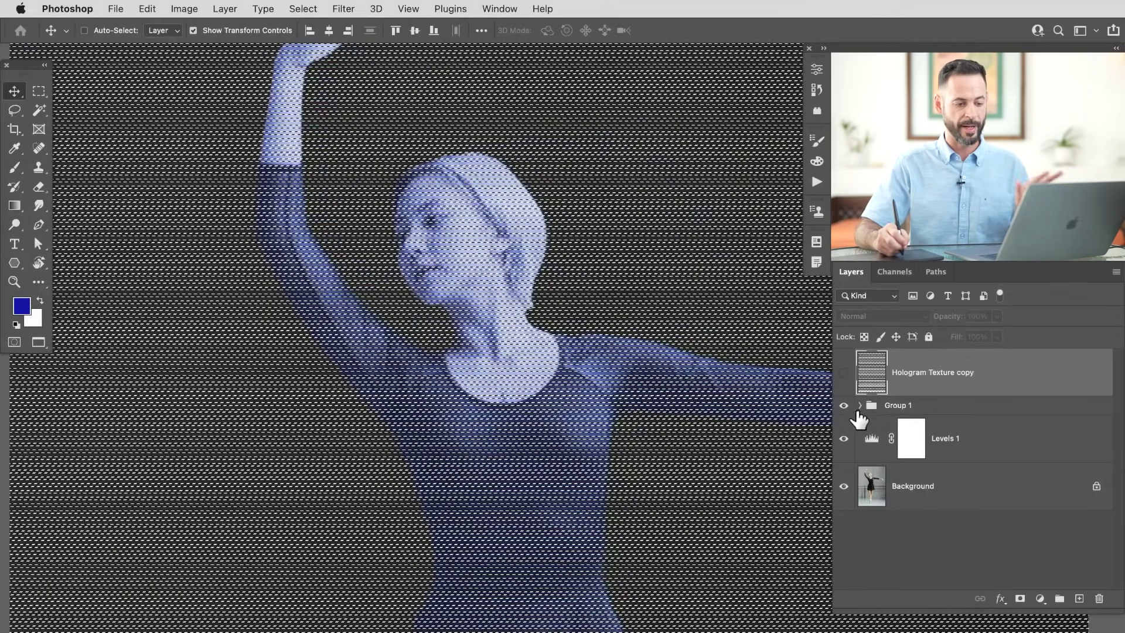
# - Mask the whole Group 1 layer group with the active scan-line selection
pyautogui.click(896, 406)
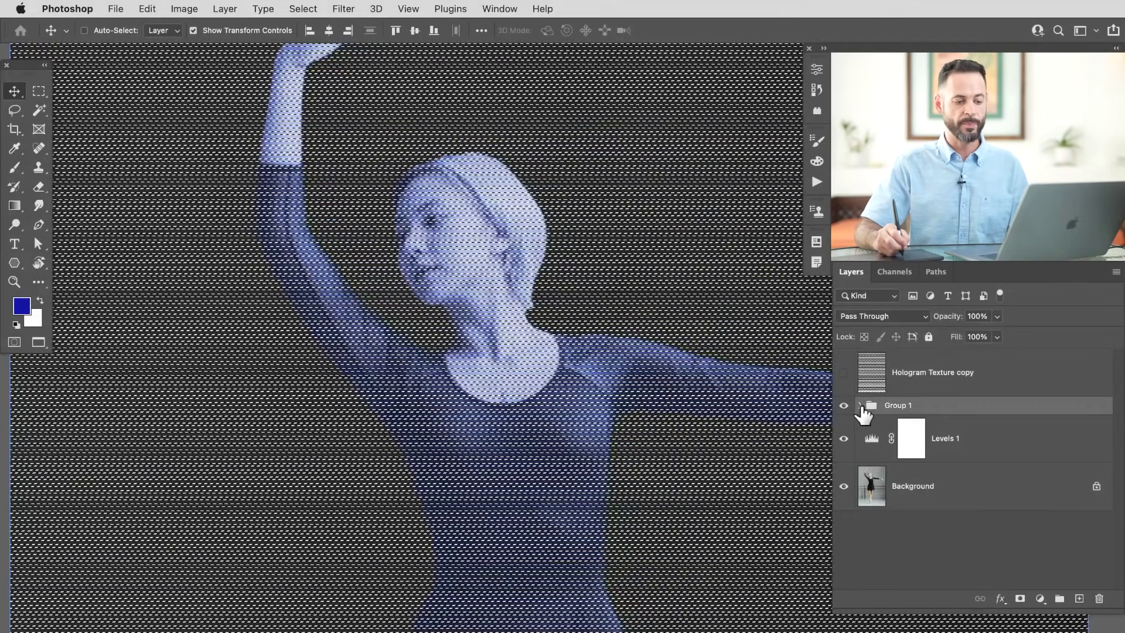
pyautogui.click(859, 406)
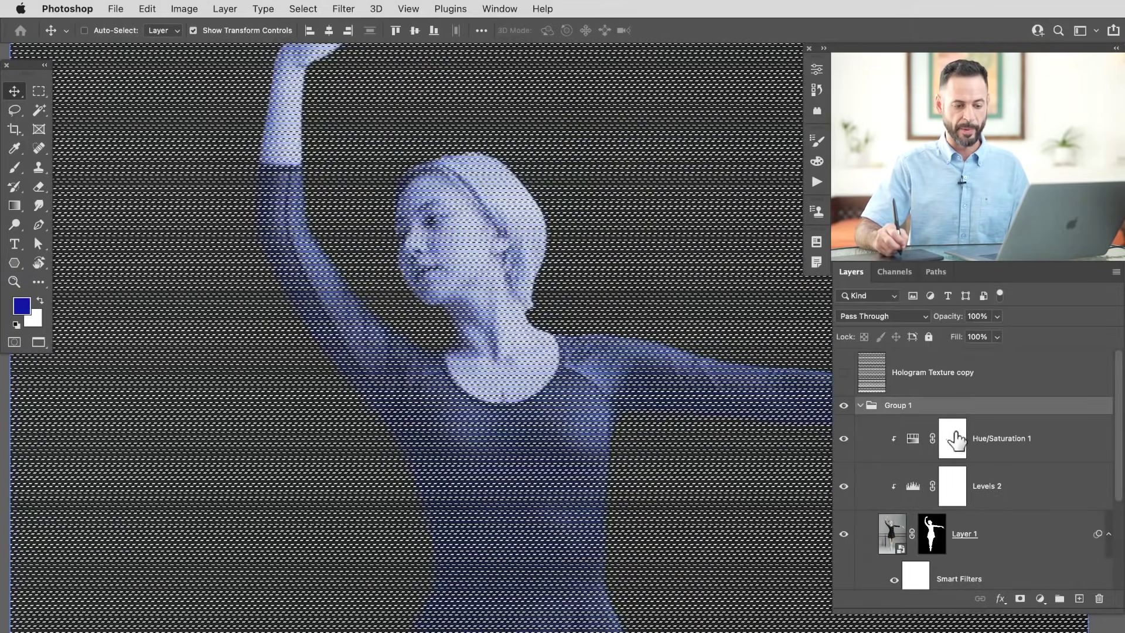
pyautogui.click(896, 534)
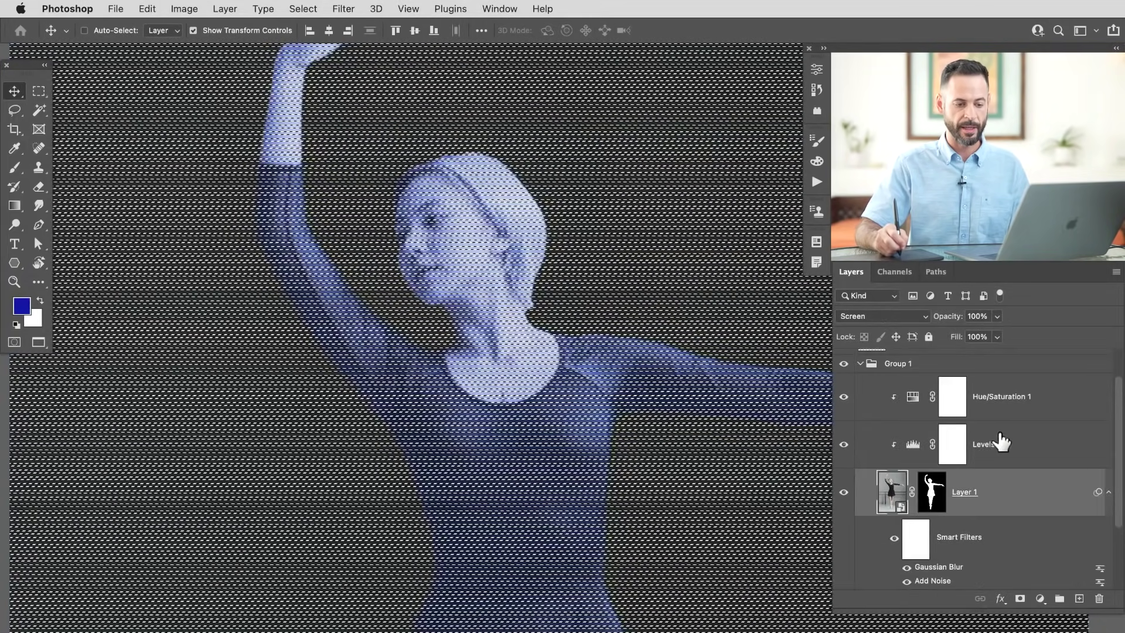
pyautogui.click(1004, 438)
pyautogui.click(1007, 400)
pyautogui.click(928, 366)
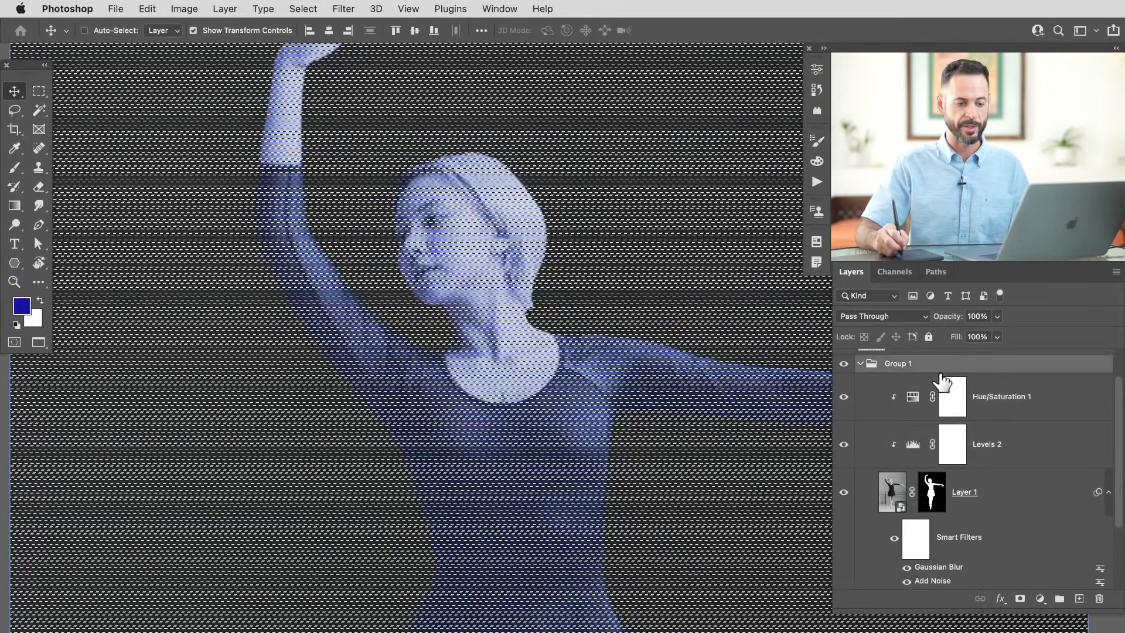
pyautogui.moveTo(1119, 417); pyautogui.dragTo(1117, 388)
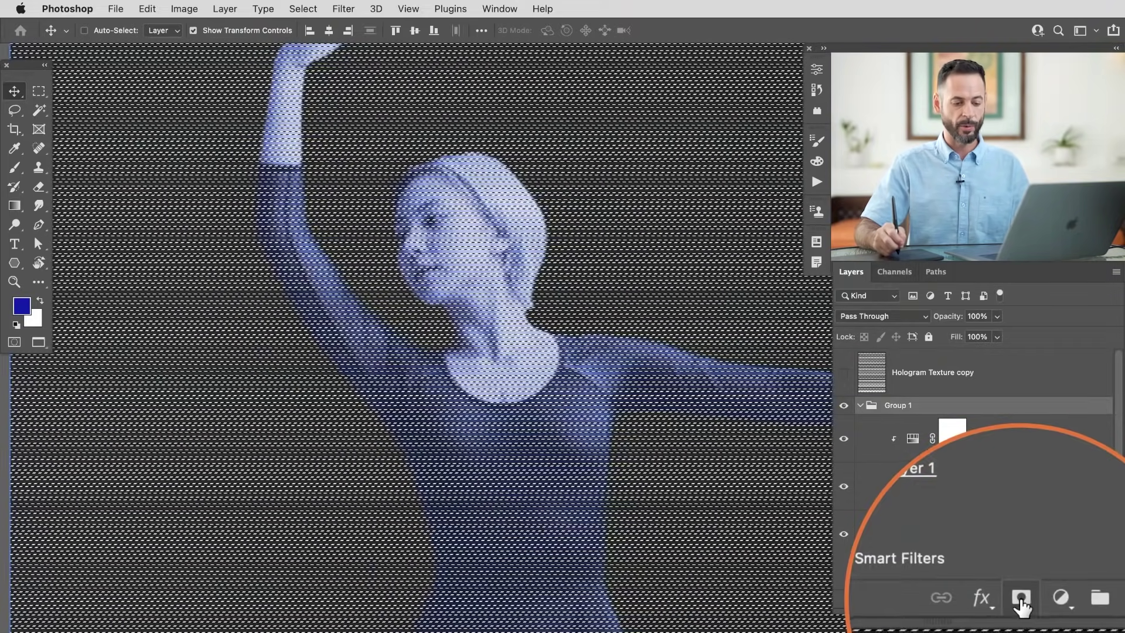
pyautogui.click(1020, 599)
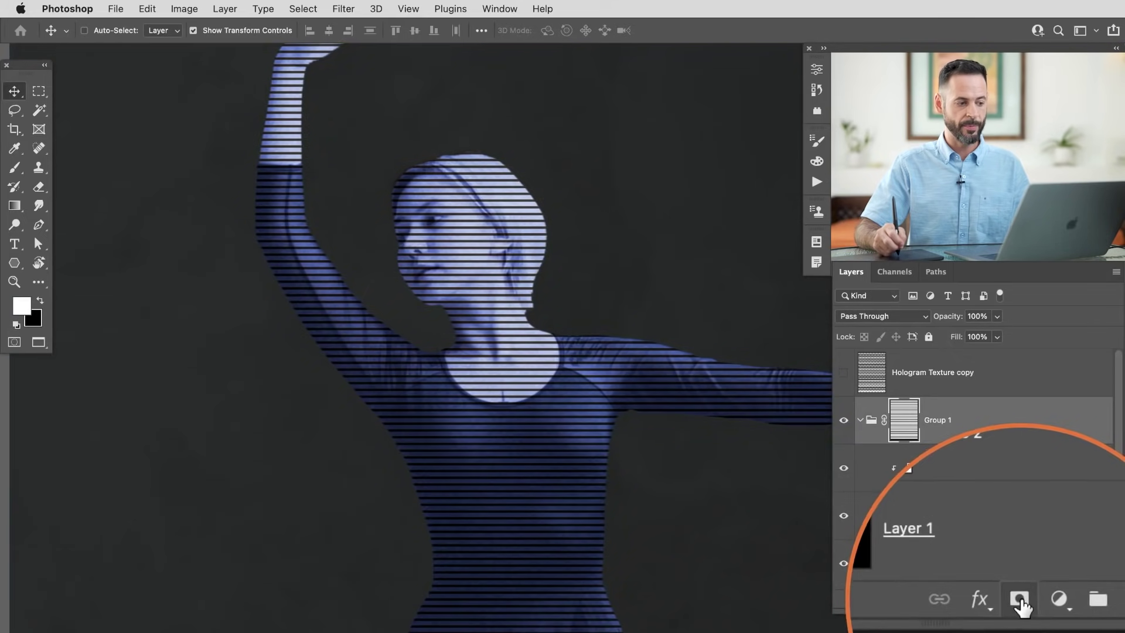
# - Examine the masked scan lines up close on the dancer, comparing them with the hologram texture layer shown and hidden
pyautogui.moveTo(527, 277); pyautogui.dragTo(501, 299)
pyautogui.moveTo(638, 371); pyautogui.dragTo(566, 321)
pyautogui.moveTo(482, 290); pyautogui.dragTo(580, 278)
pyautogui.click(844, 375)
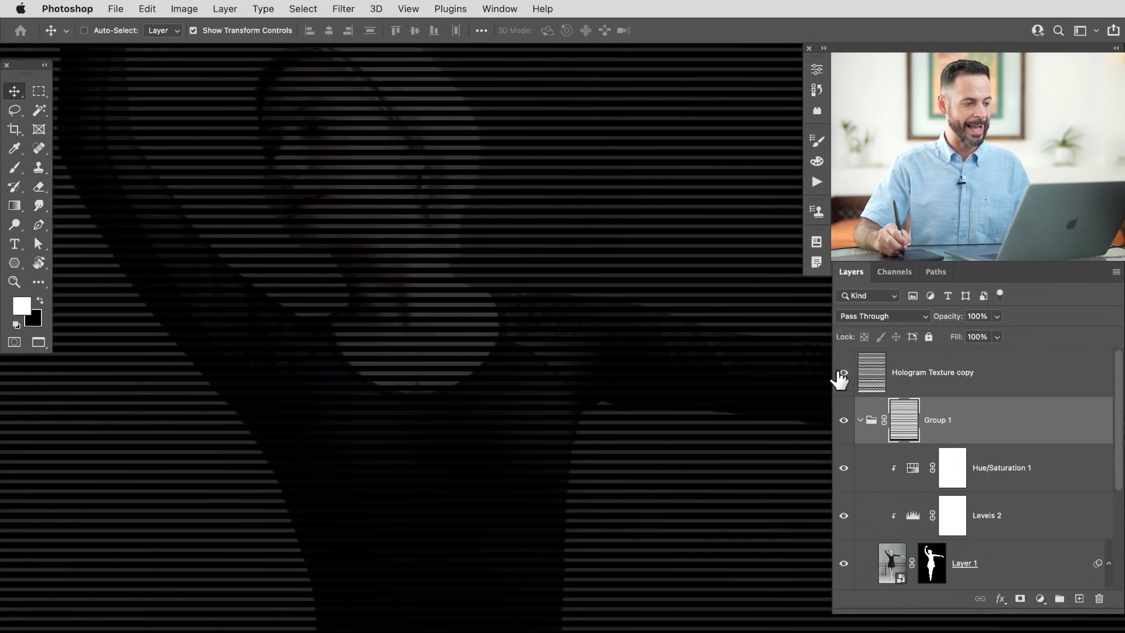
pyautogui.click(842, 375)
pyautogui.moveTo(634, 488); pyautogui.dragTo(571, 553)
pyautogui.moveTo(378, 397); pyautogui.dragTo(485, 373)
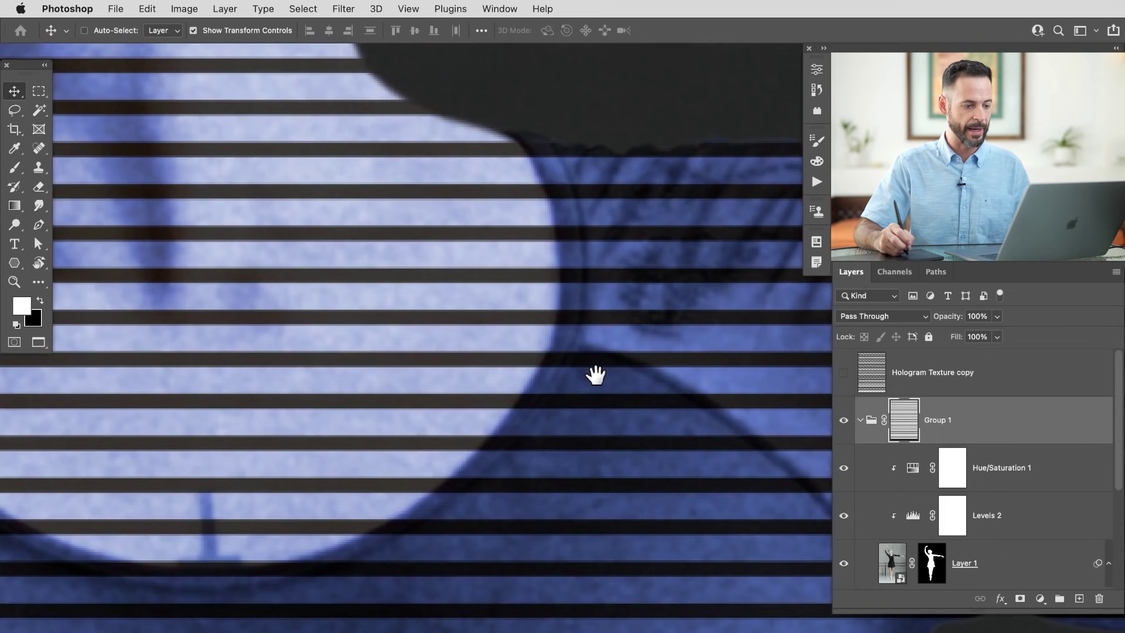
# - Collapse Group 1 and compare the image with the group and the Levels 1 adjustment hidden and shown
pyautogui.click(859, 420)
pyautogui.click(843, 421)
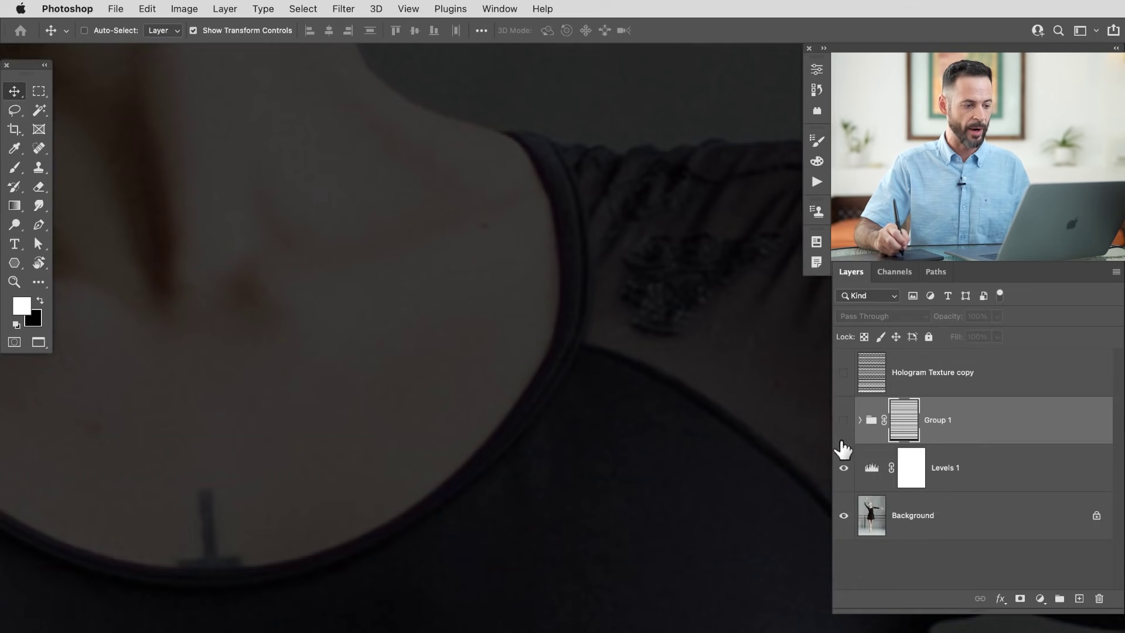
pyautogui.click(843, 468)
pyautogui.click(842, 468)
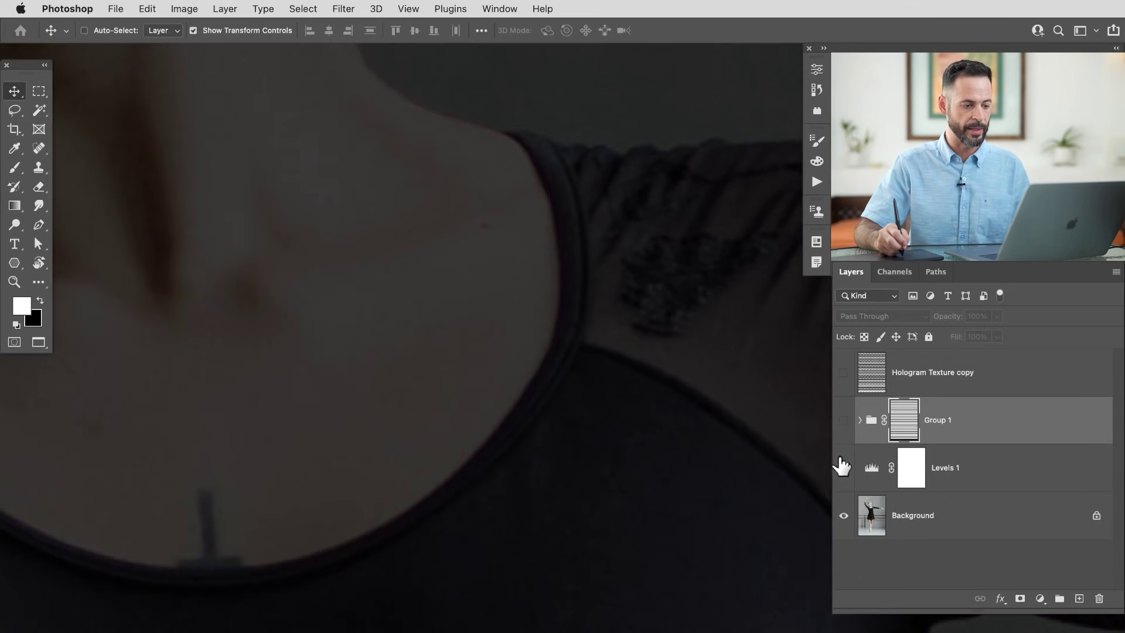
pyautogui.click(842, 423)
# - Add uniform noise of 47.15% to the Group 1 layer mask
pyautogui.moveTo(667, 386); pyautogui.dragTo(583, 448)
pyautogui.moveTo(628, 344); pyautogui.dragTo(564, 358)
pyautogui.moveTo(572, 364); pyautogui.dragTo(457, 113)
pyautogui.moveTo(460, 410); pyautogui.dragTo(467, 533)
pyautogui.moveTo(501, 247); pyautogui.dragTo(521, 345)
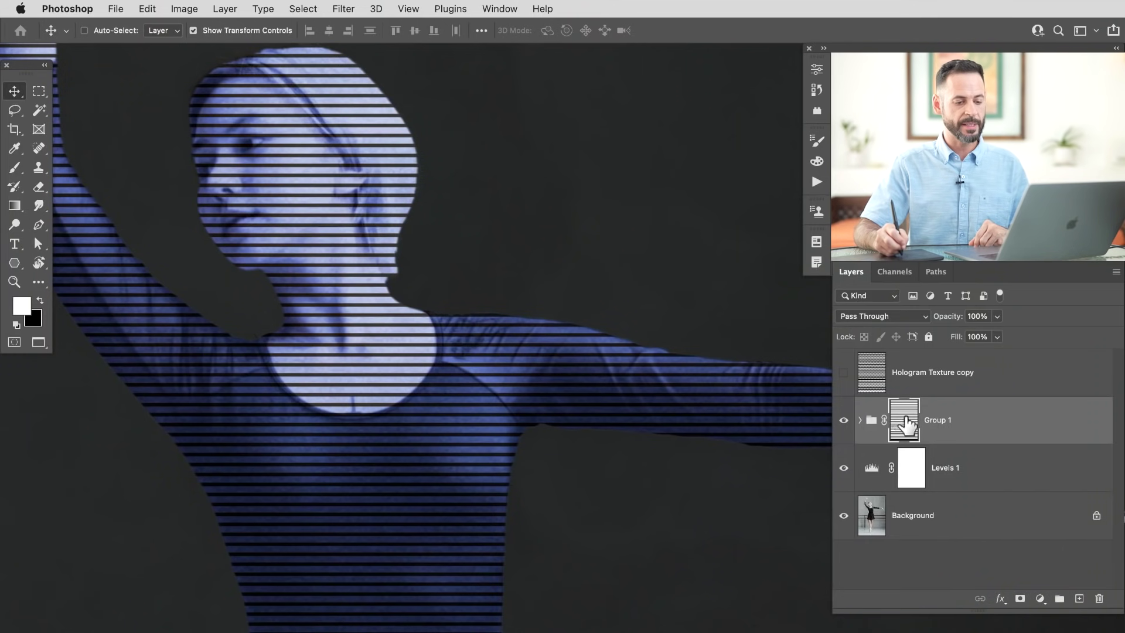
pyautogui.click(345, 8)
pyautogui.moveTo(383, 236)
pyautogui.click(611, 234)
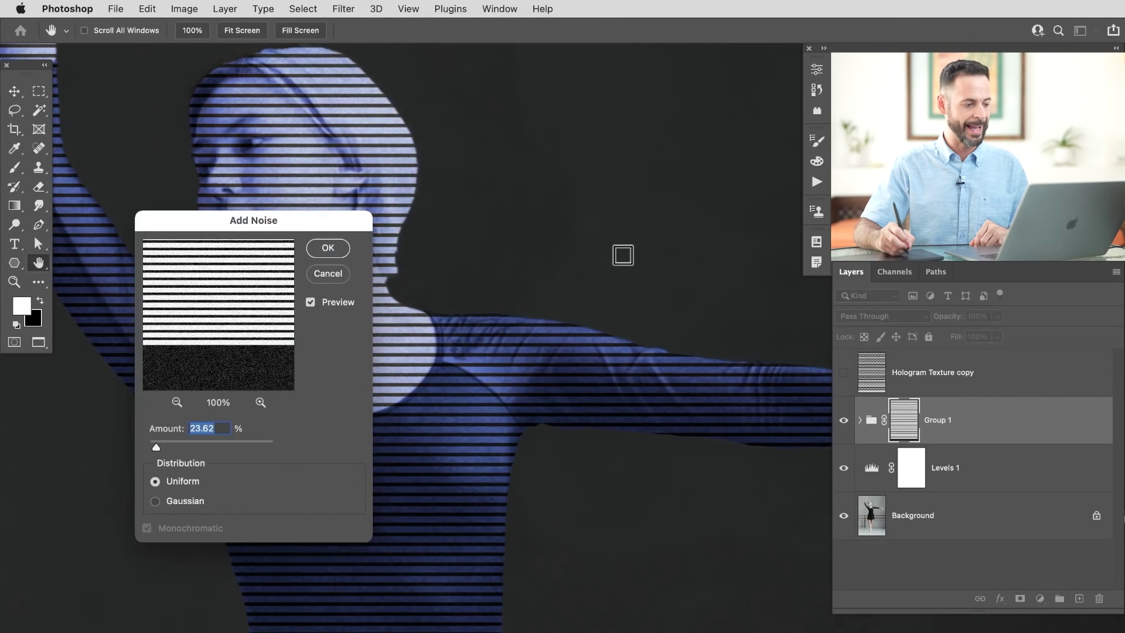
pyautogui.moveTo(156, 446); pyautogui.dragTo(167, 448)
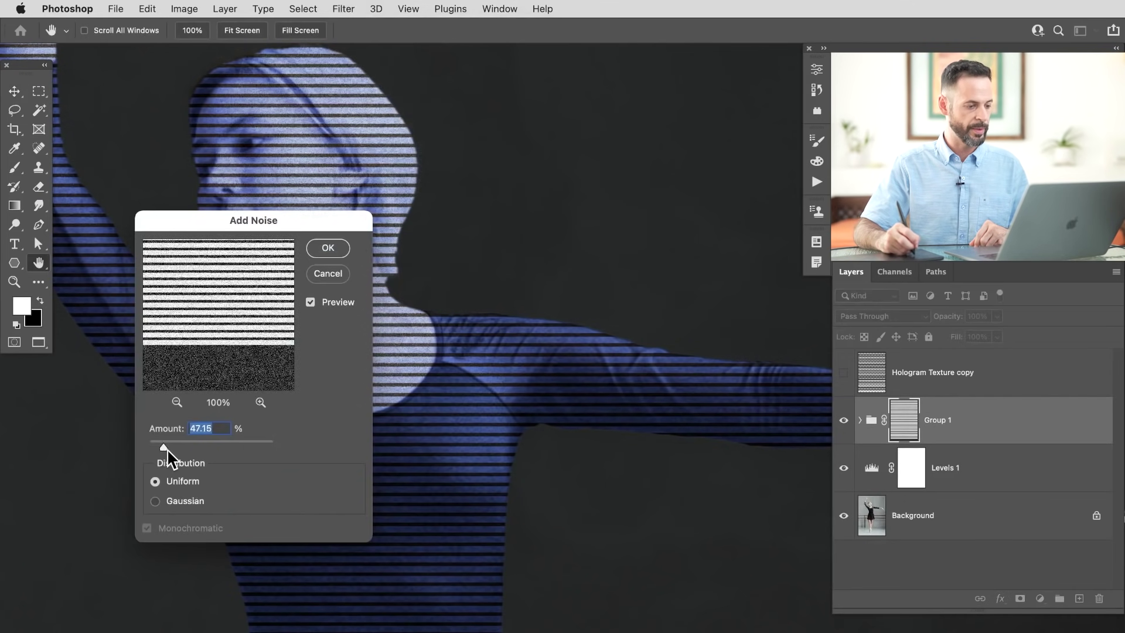
pyautogui.click(335, 252)
# - Start a Gaussian Blur on the Group 1 mask and preview it with a radius of about 6.4 pixels
pyautogui.press('v')
pyautogui.press('super+0')
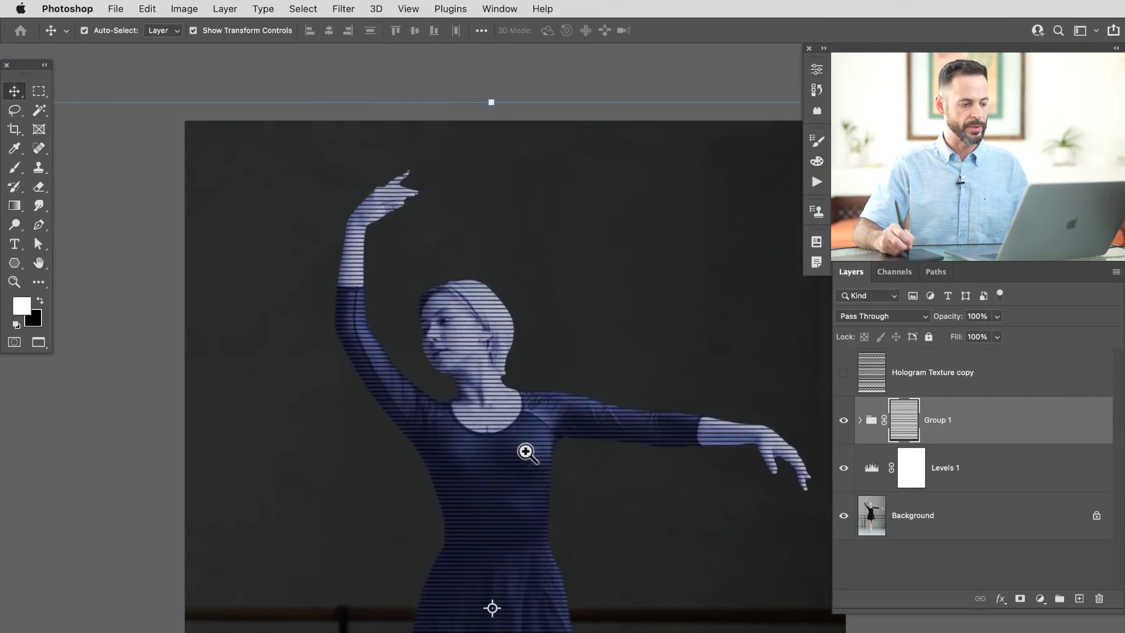
pyautogui.moveTo(526, 451); pyautogui.dragTo(504, 309)
pyautogui.click(343, 9)
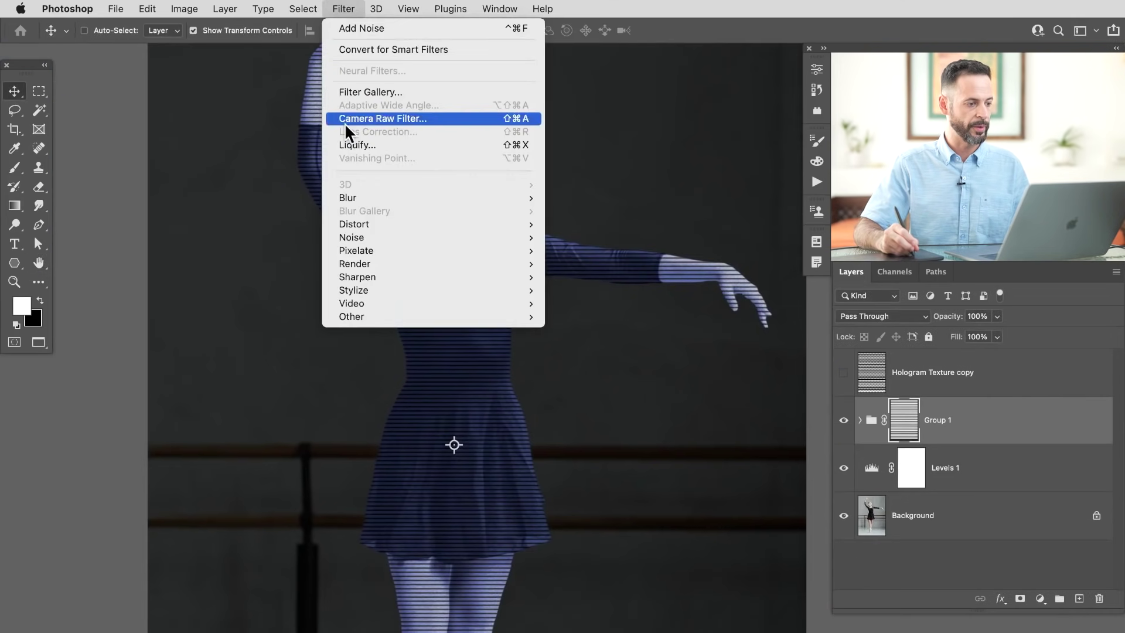
pyautogui.moveTo(369, 198)
pyautogui.click(645, 251)
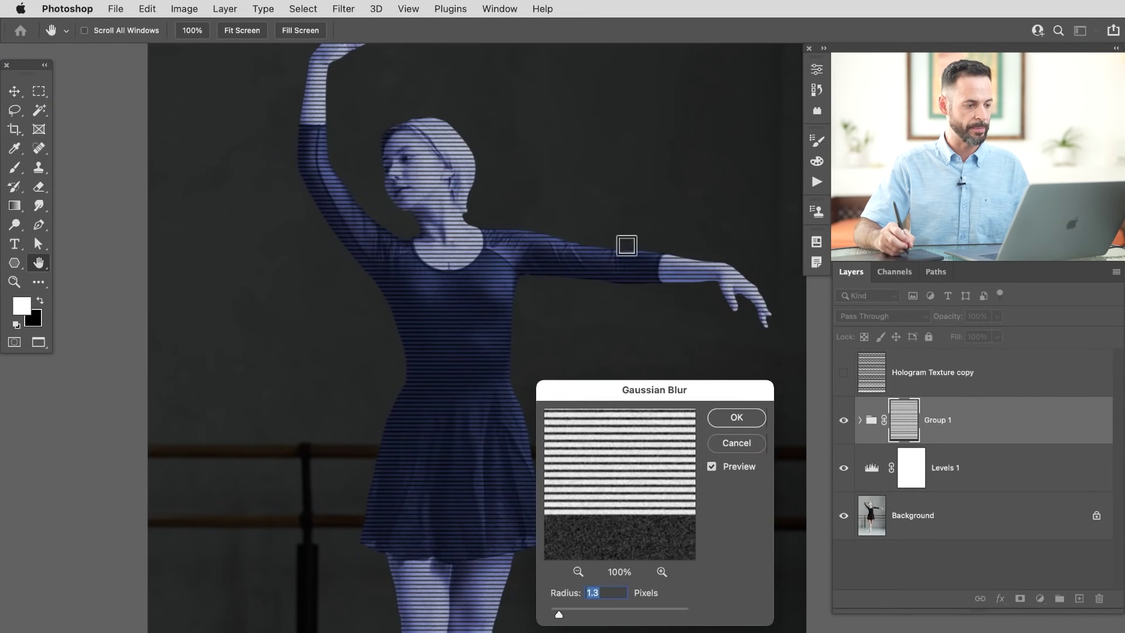
pyautogui.moveTo(565, 612); pyautogui.dragTo(594, 611)
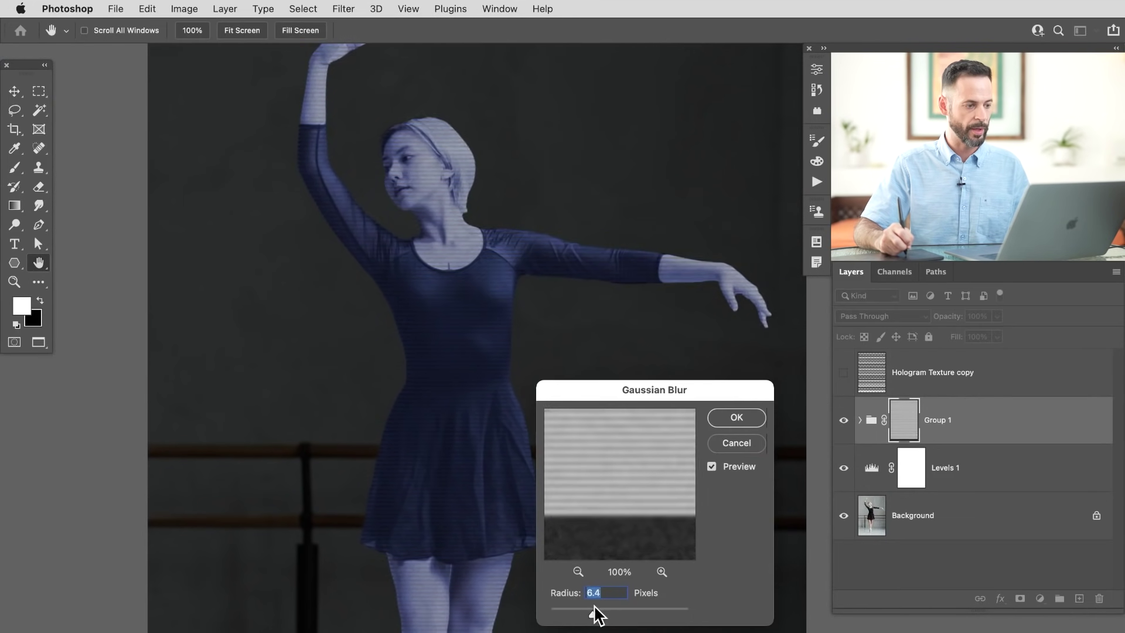
pyautogui.moveTo(588, 612)
pyautogui.mouseDown()
pyautogui.moveTo(570, 614)
pyautogui.moveTo(594, 612)
pyautogui.mouseUp()
# - Fine-tune the mask's Gaussian Blur radius to 6.6 pixels while checking the legs and upper body, and apply it
pyautogui.moveTo(447, 619); pyautogui.dragTo(413, 467)
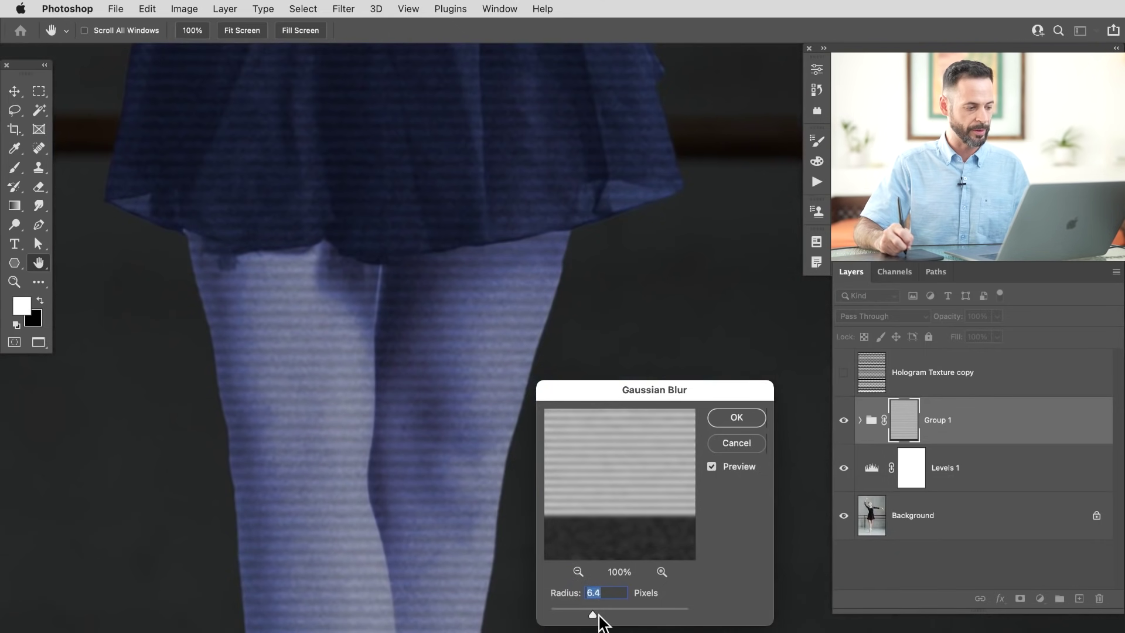
pyautogui.moveTo(593, 613); pyautogui.dragTo(599, 614)
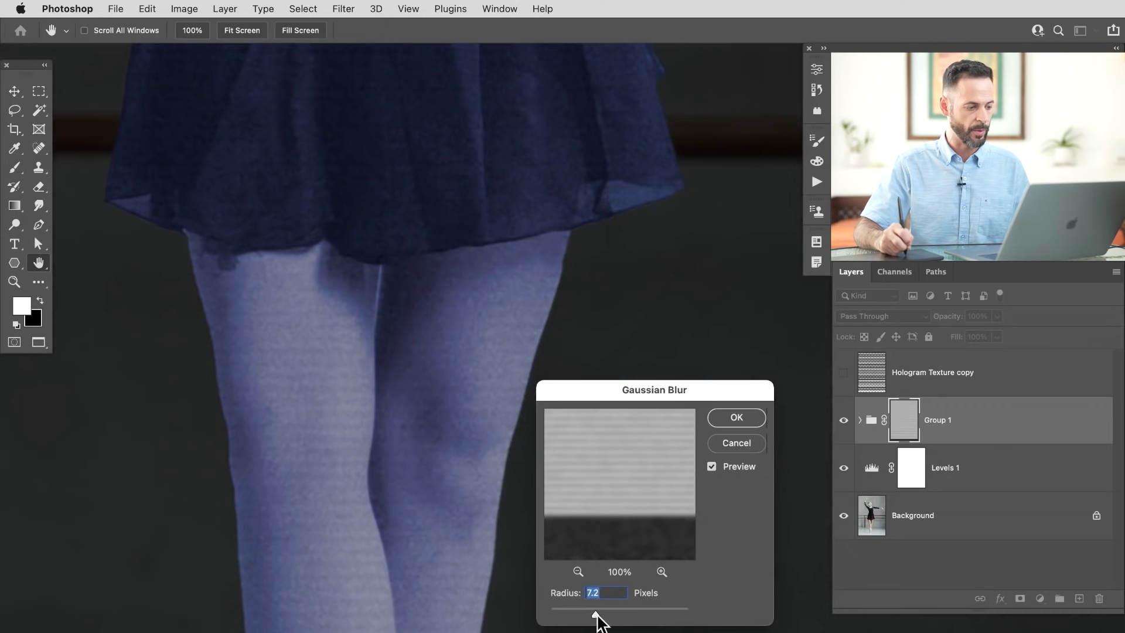
pyautogui.scroll(-5, 445, 437)
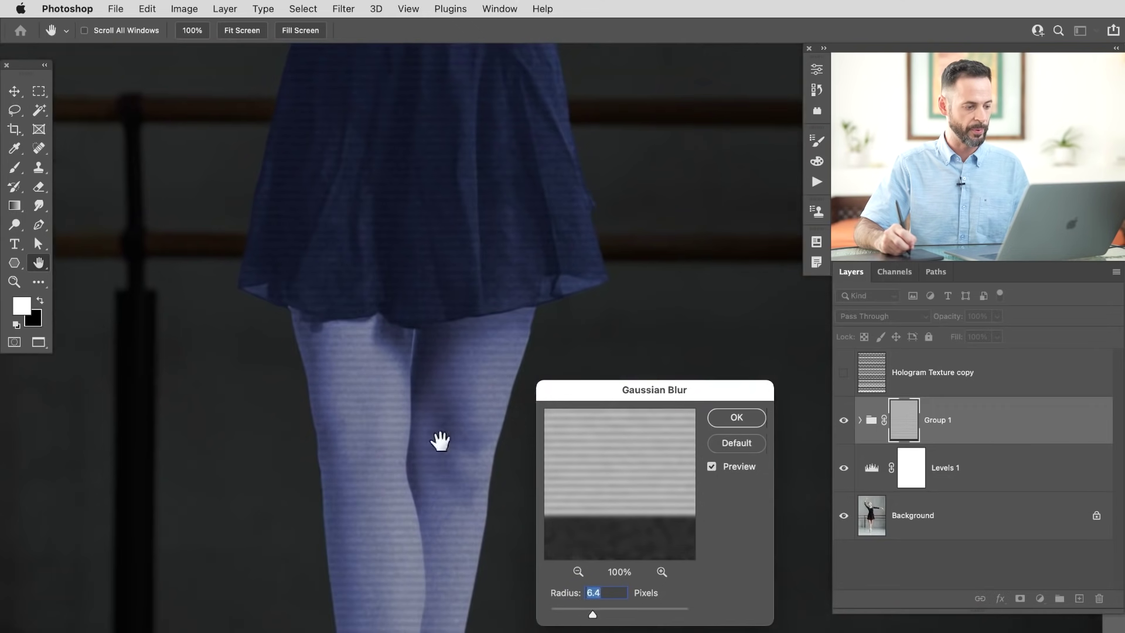
pyautogui.keyDown('alt'); pyautogui.keyDown('super'); pyautogui.click(414, 387); pyautogui.keyUp('super'); pyautogui.keyUp('alt')
pyautogui.moveTo(424, 94); pyautogui.dragTo(425, 354)
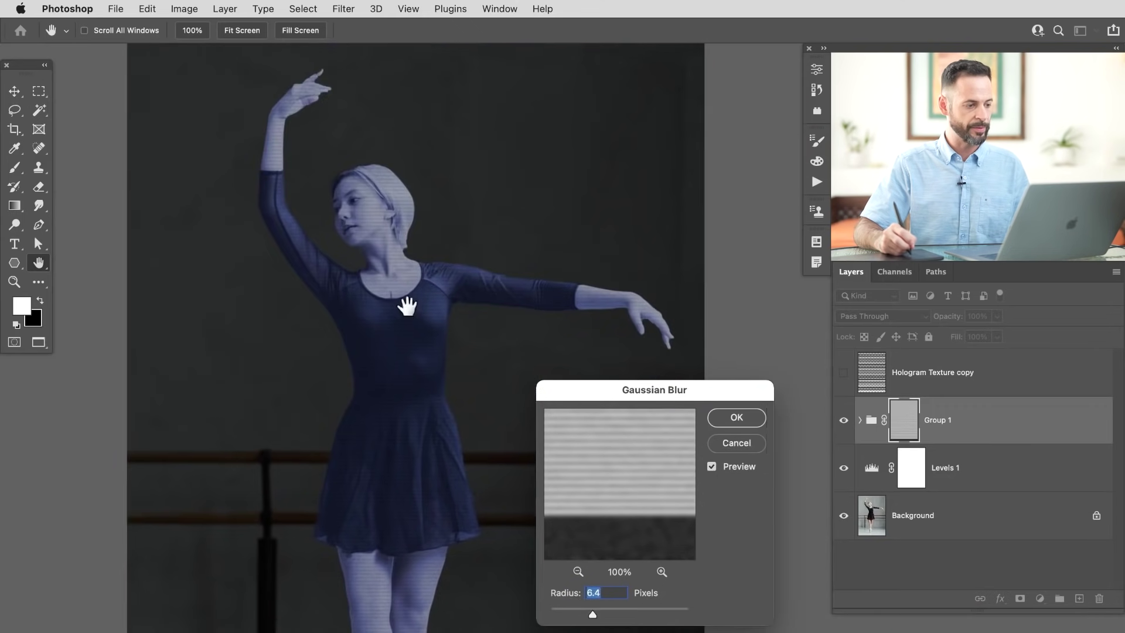
pyautogui.keyDown('super'); pyautogui.click(420, 279); pyautogui.keyUp('super')
pyautogui.moveTo(419, 293); pyautogui.dragTo(408, 369)
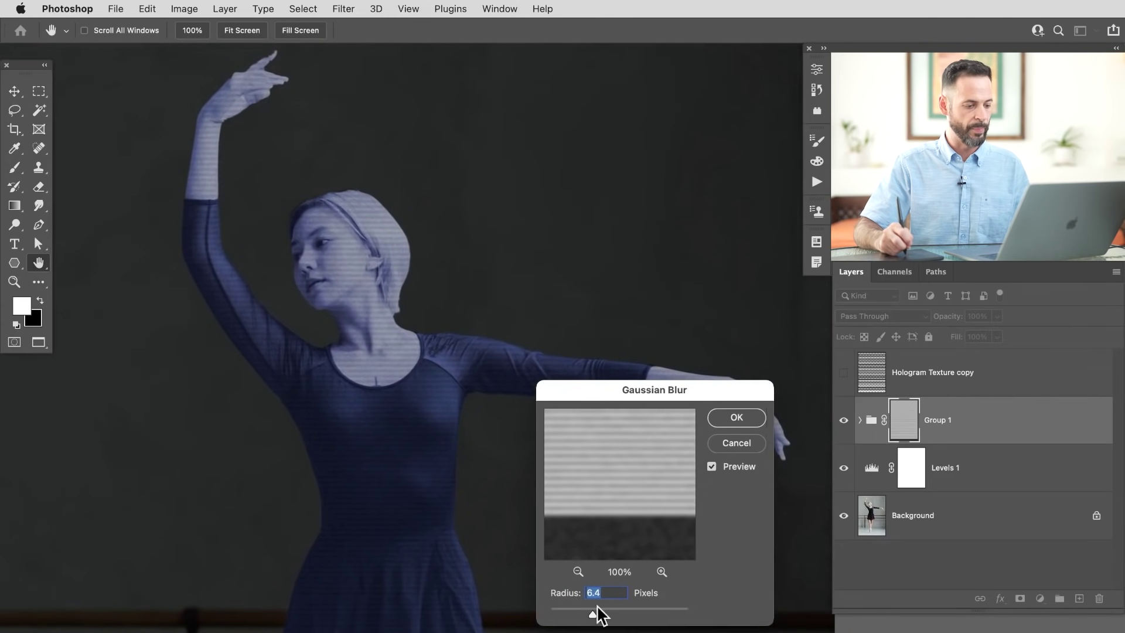
pyautogui.moveTo(590, 611); pyautogui.dragTo(586, 612)
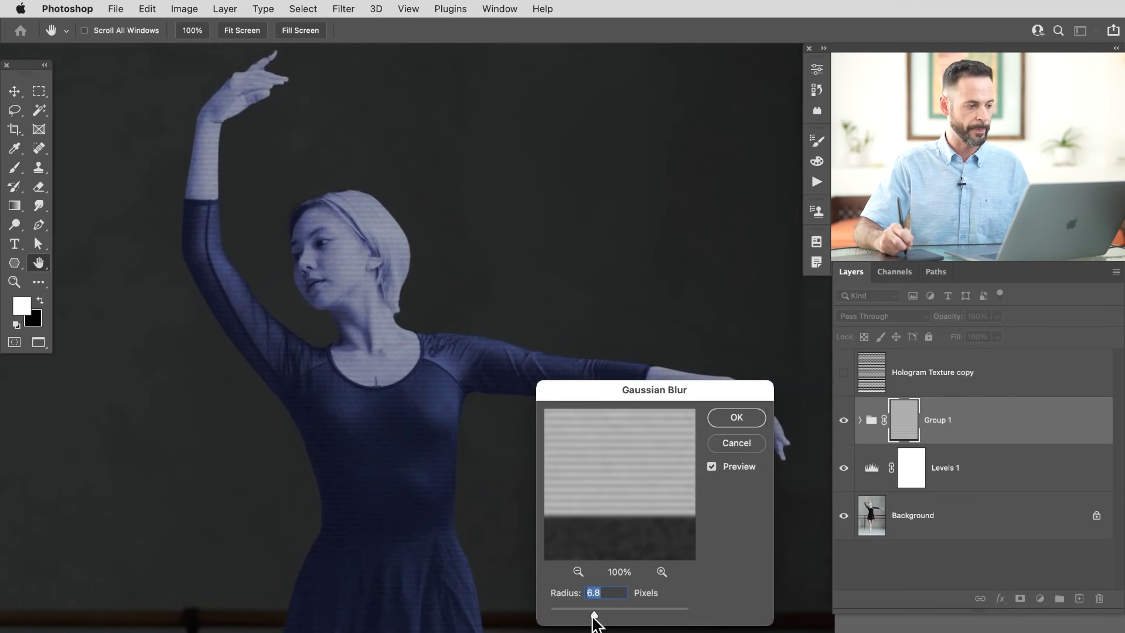
pyautogui.moveTo(592, 619); pyautogui.dragTo(592, 614)
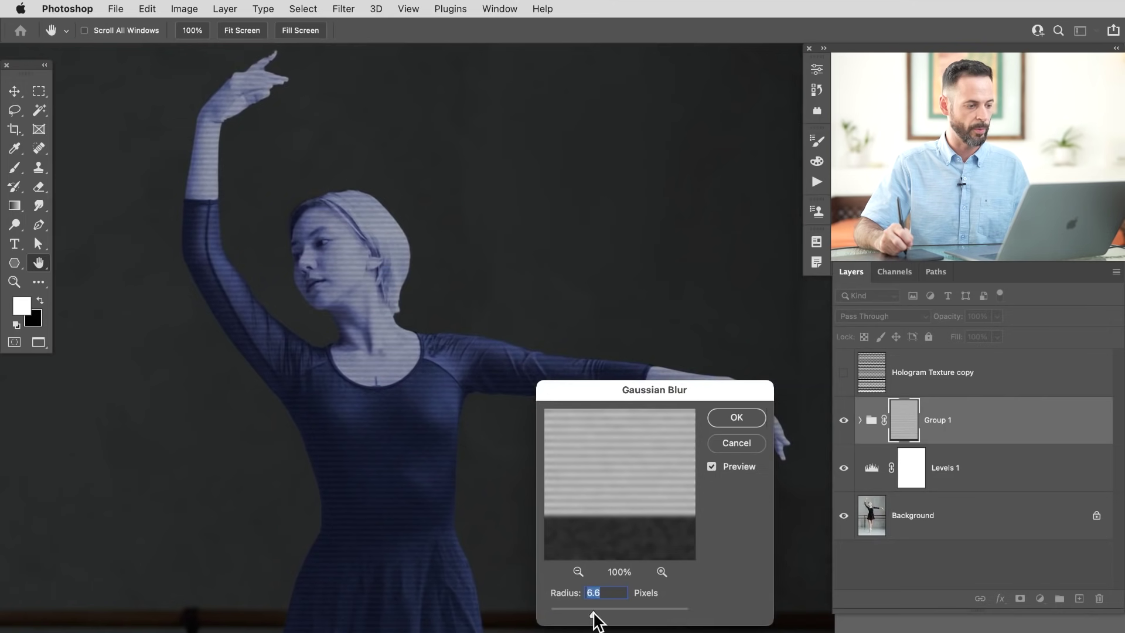
pyautogui.click(728, 421)
# - Examine the softened scan lines on the dancer's face, body and raised arm at different magnifications
pyautogui.moveTo(620, 507); pyautogui.dragTo(592, 512)
pyautogui.moveTo(562, 521); pyautogui.dragTo(554, 303)
pyautogui.moveTo(534, 355); pyautogui.dragTo(534, 551)
pyautogui.moveTo(507, 335); pyautogui.dragTo(648, 378)
pyautogui.moveTo(503, 306); pyautogui.dragTo(529, 309)
pyautogui.scroll(-2, 530, 311)
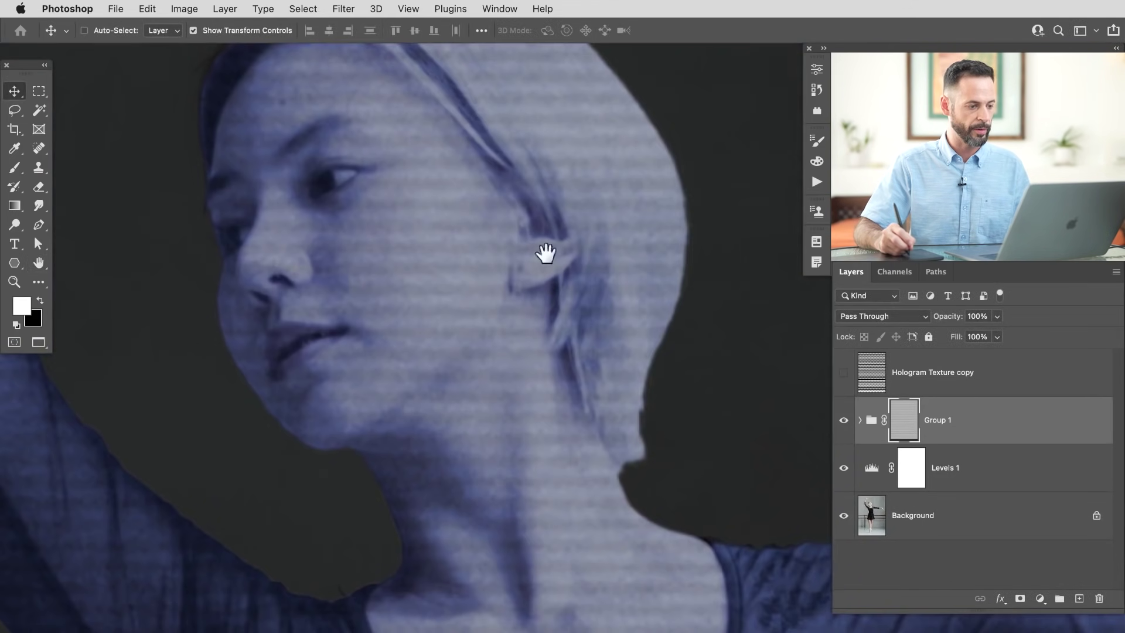
pyautogui.scroll(-3, 668, 447)
pyautogui.scroll(-4, 657, 534)
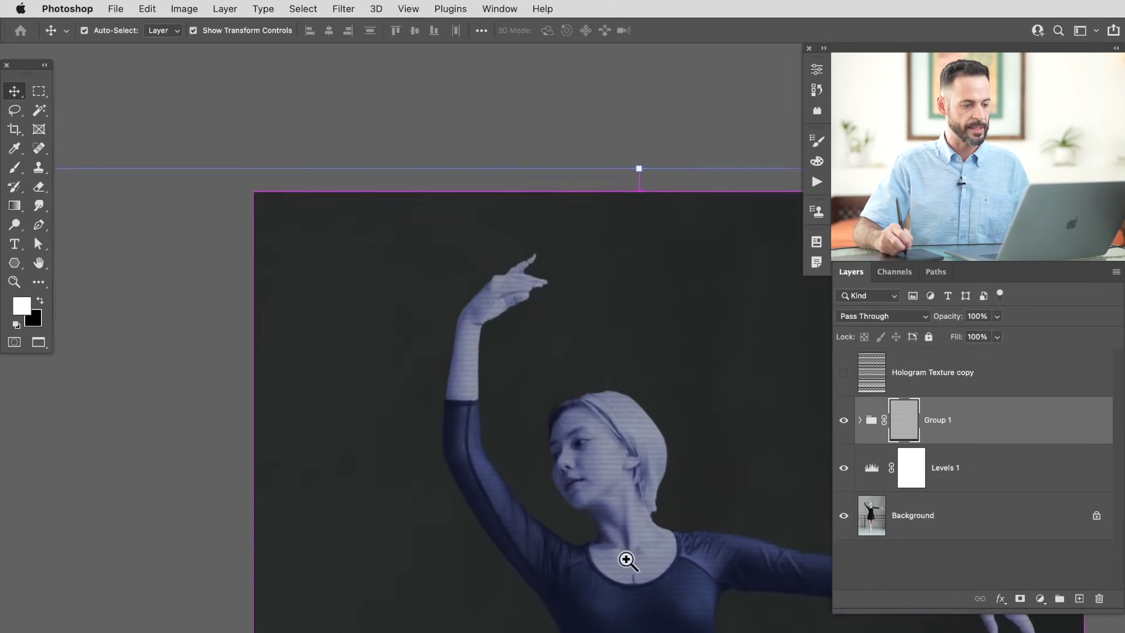
pyautogui.scroll(3, 465, 432)
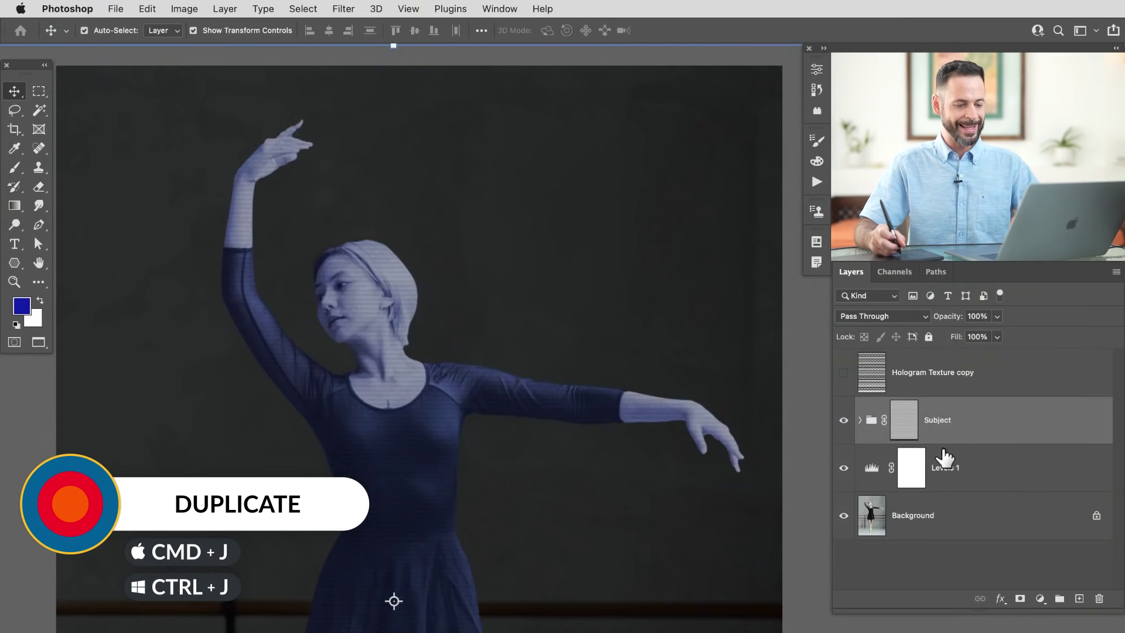
# - Duplicate the Subject group and merge the copy into a single layer with its layer mask applied
pyautogui.press('super+j')
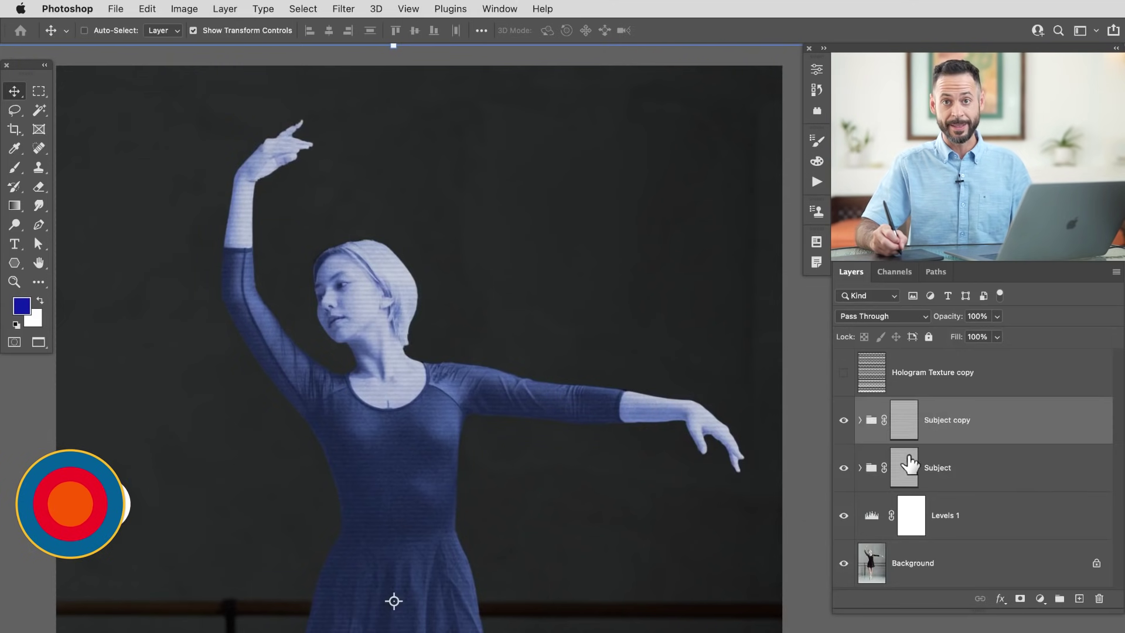
pyautogui.press('super+e')
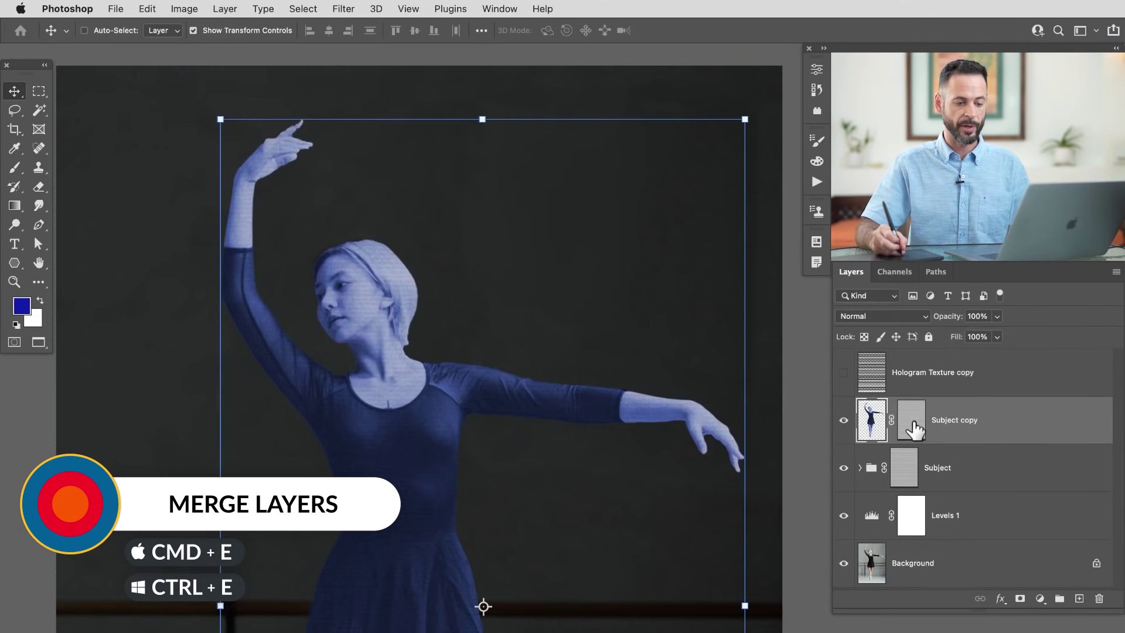
pyautogui.rightClick(913, 426)
pyautogui.click(955, 469)
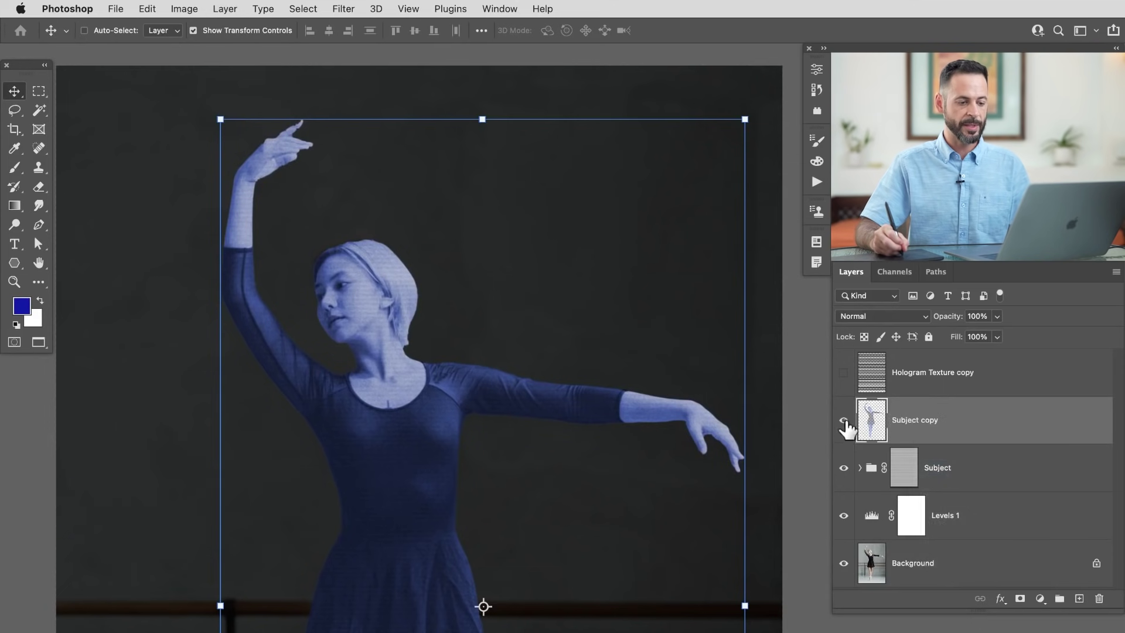
# - Set the Subject copy layer's blend mode to Screen and compare the dancer with the layer hidden and shown
pyautogui.click(844, 421)
pyautogui.click(843, 421)
pyautogui.click(844, 421)
pyautogui.click(843, 420)
pyautogui.click(870, 316)
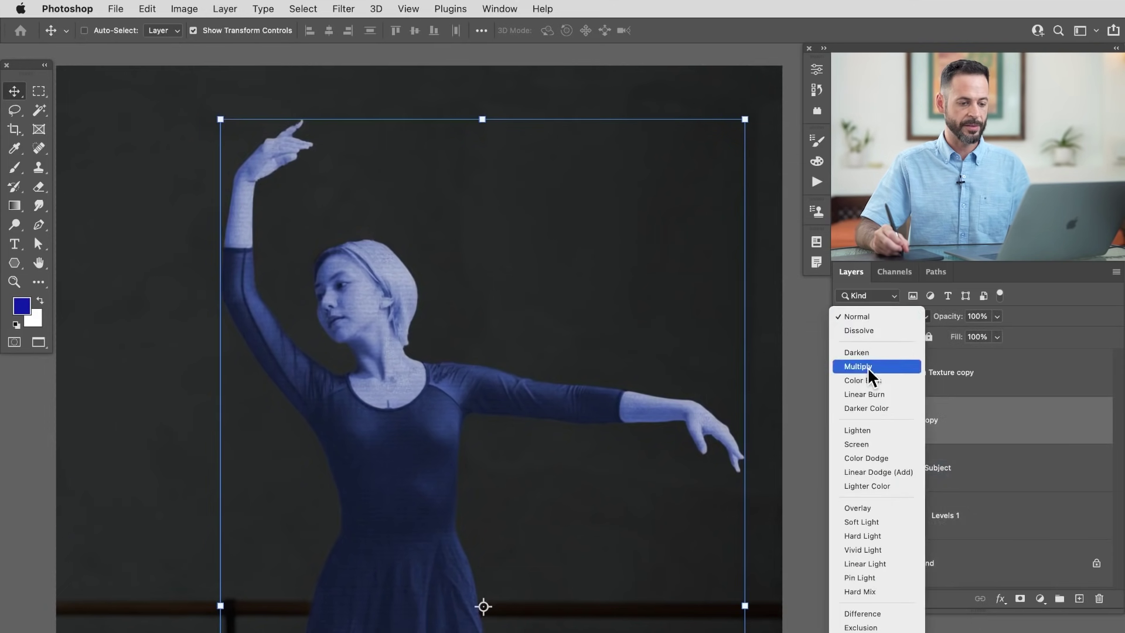
pyautogui.click(868, 445)
pyautogui.click(843, 421)
pyautogui.click(843, 421)
pyautogui.click(843, 420)
pyautogui.click(843, 421)
pyautogui.click(844, 420)
pyautogui.click(843, 421)
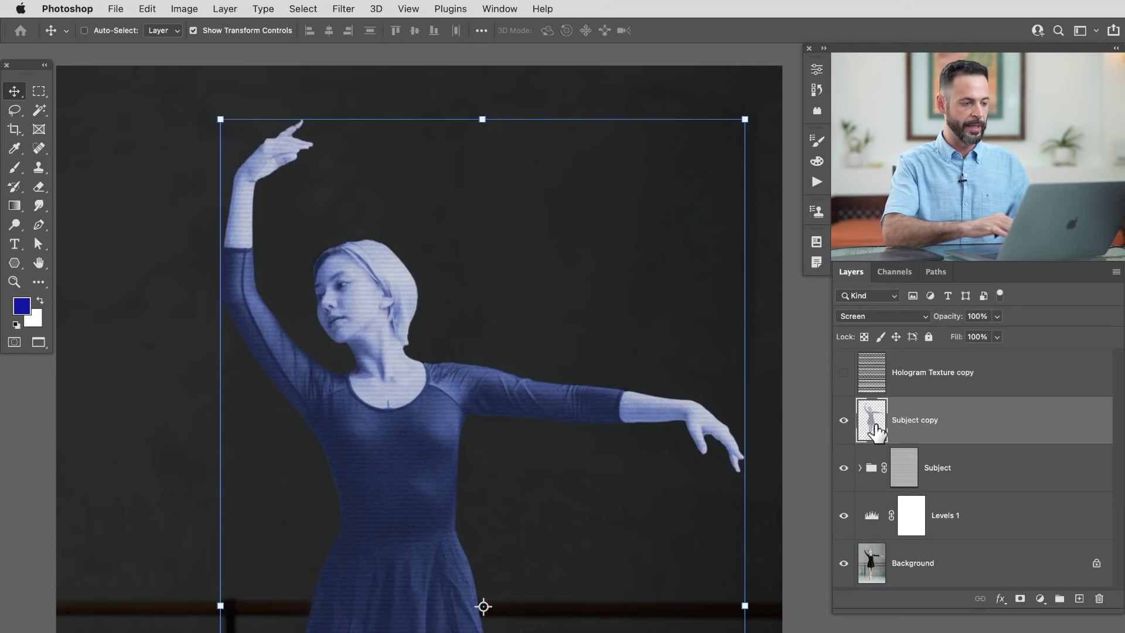
# - Apply a Gaussian Blur with a radius of about 17.6 pixels to the Subject copy layer
pyautogui.click(355, 9)
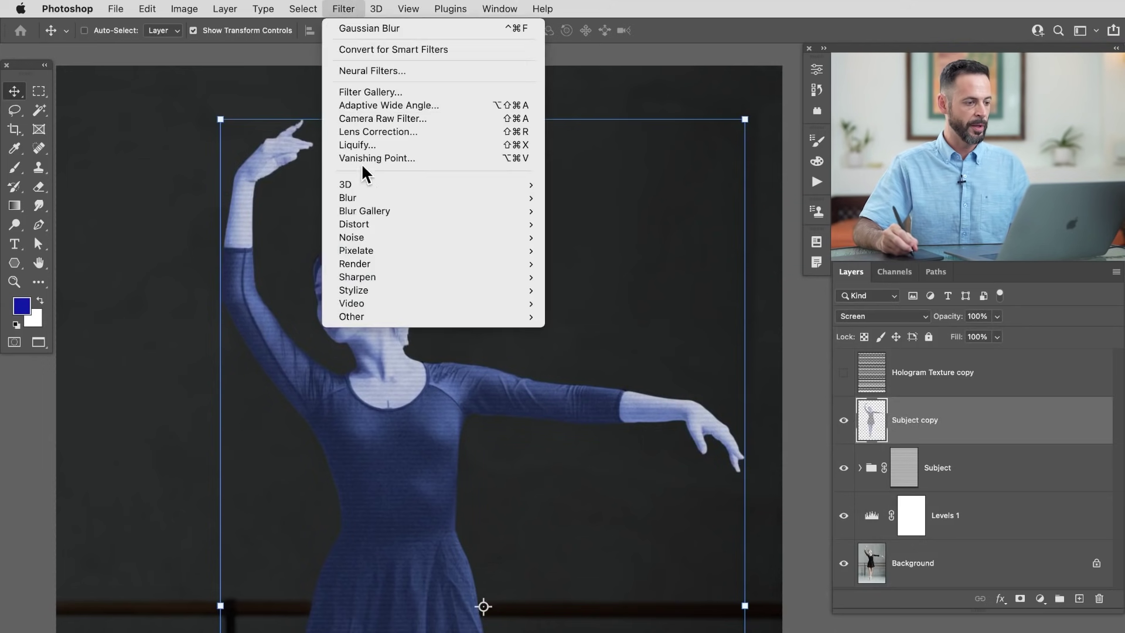
pyautogui.moveTo(368, 202)
pyautogui.click(591, 250)
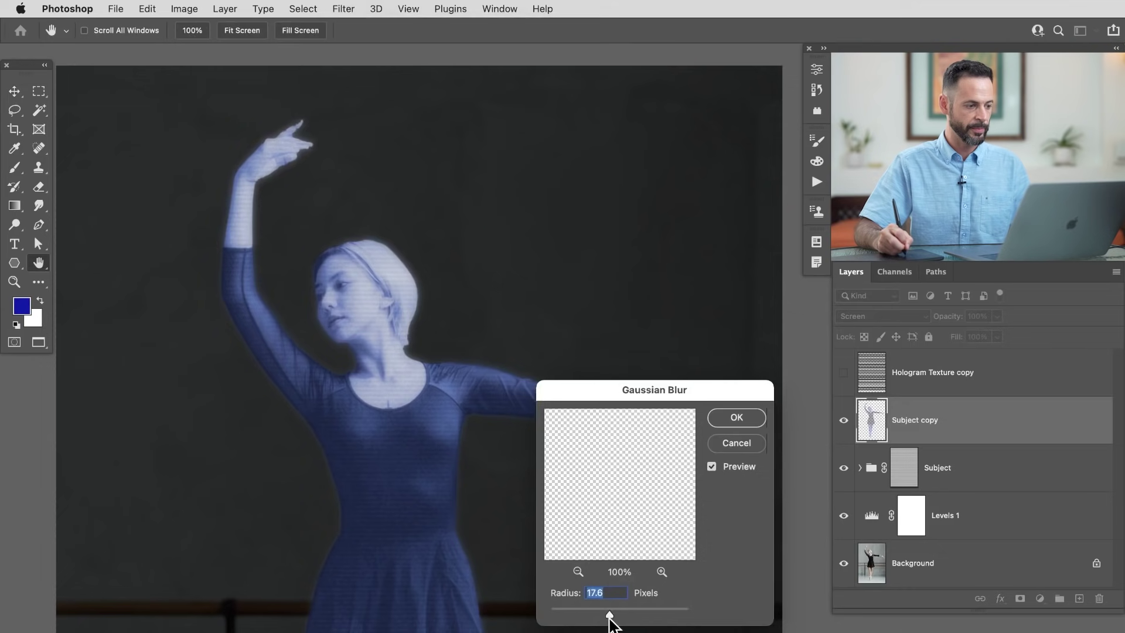
pyautogui.click(734, 418)
pyautogui.press('v')
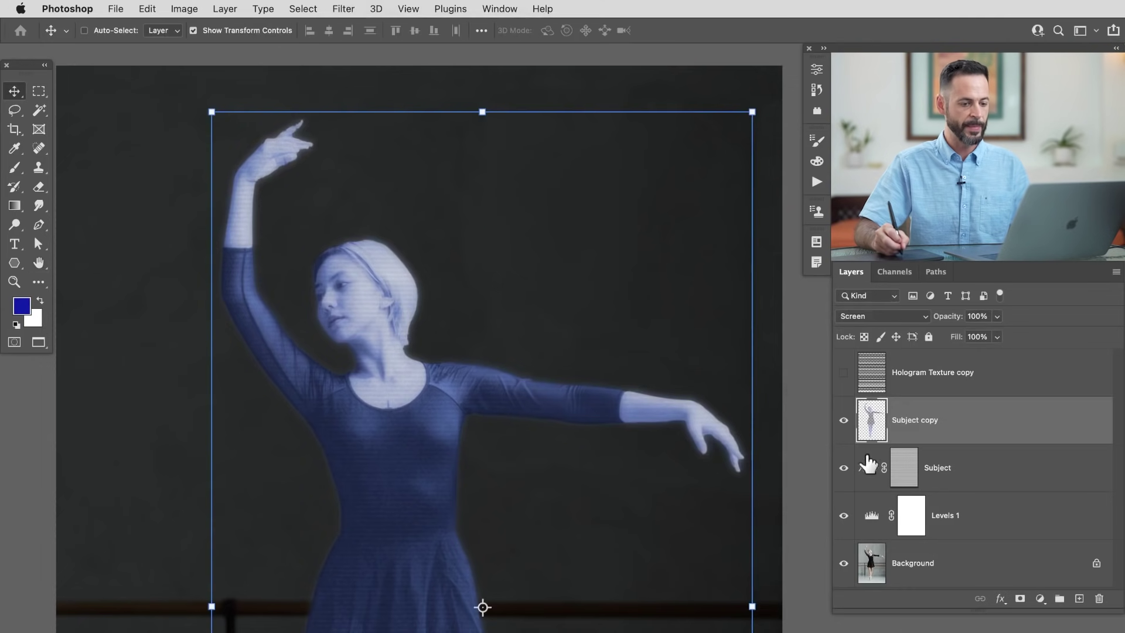
# - Duplicate the blurred Subject copy layer and apply a Gaussian Blur of about 43 pixels to the duplicate
pyautogui.press('super+j')
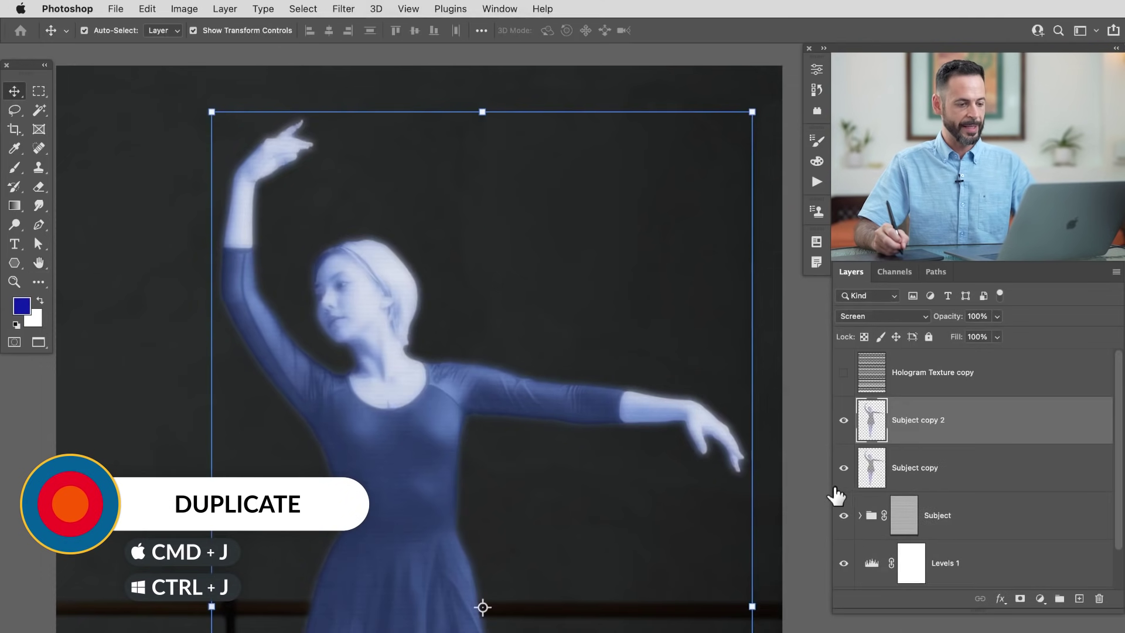
pyautogui.click(340, 8)
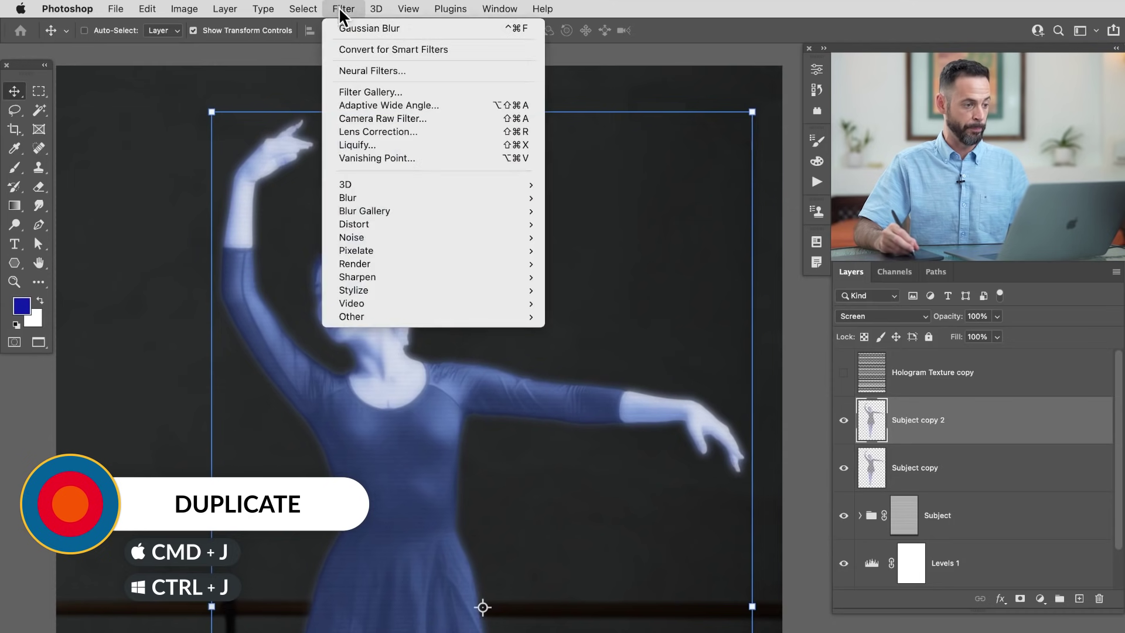
pyautogui.moveTo(381, 196)
pyautogui.click(595, 250)
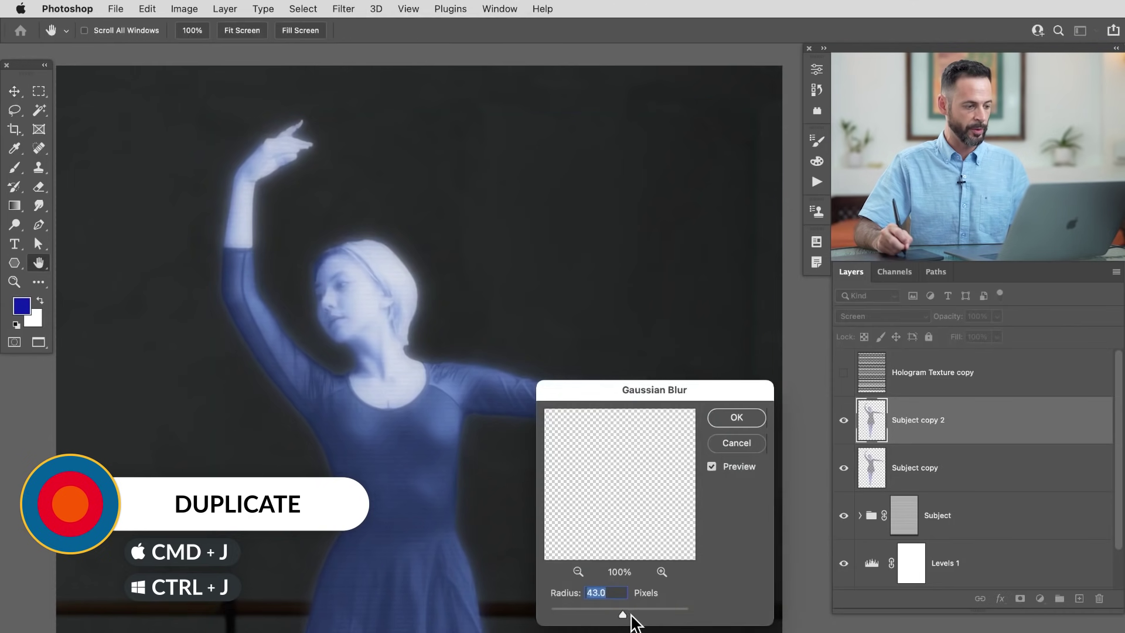
pyautogui.click(741, 416)
pyautogui.press('v')
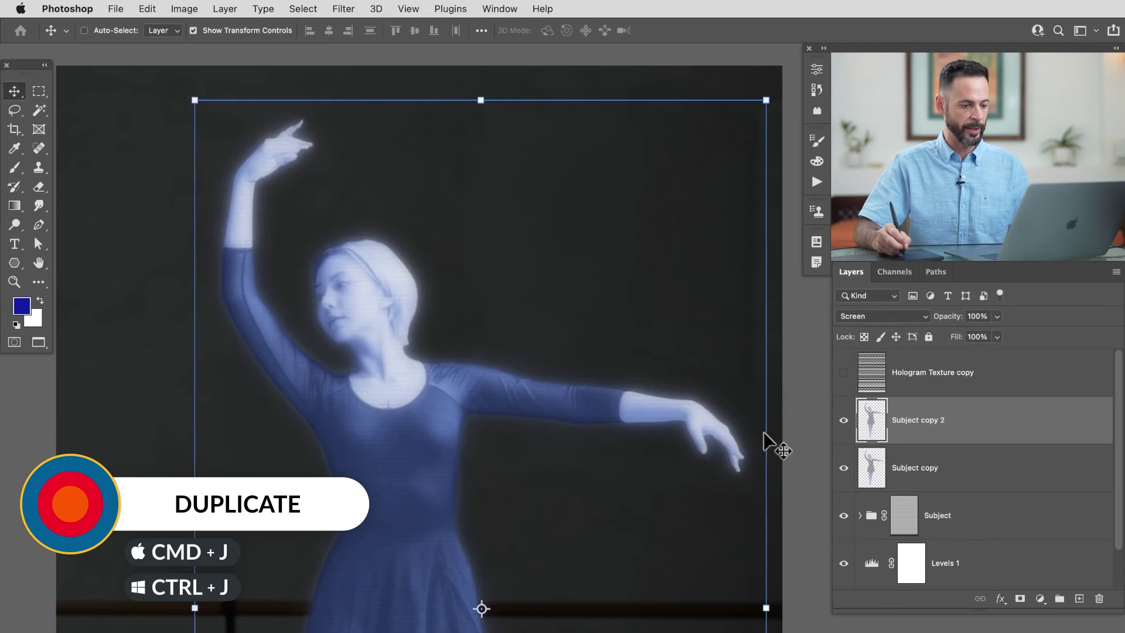
# - Duplicate Subject copy 2 and apply a Gaussian Blur of about 100 pixels to the new copy
pyautogui.press('super+j')
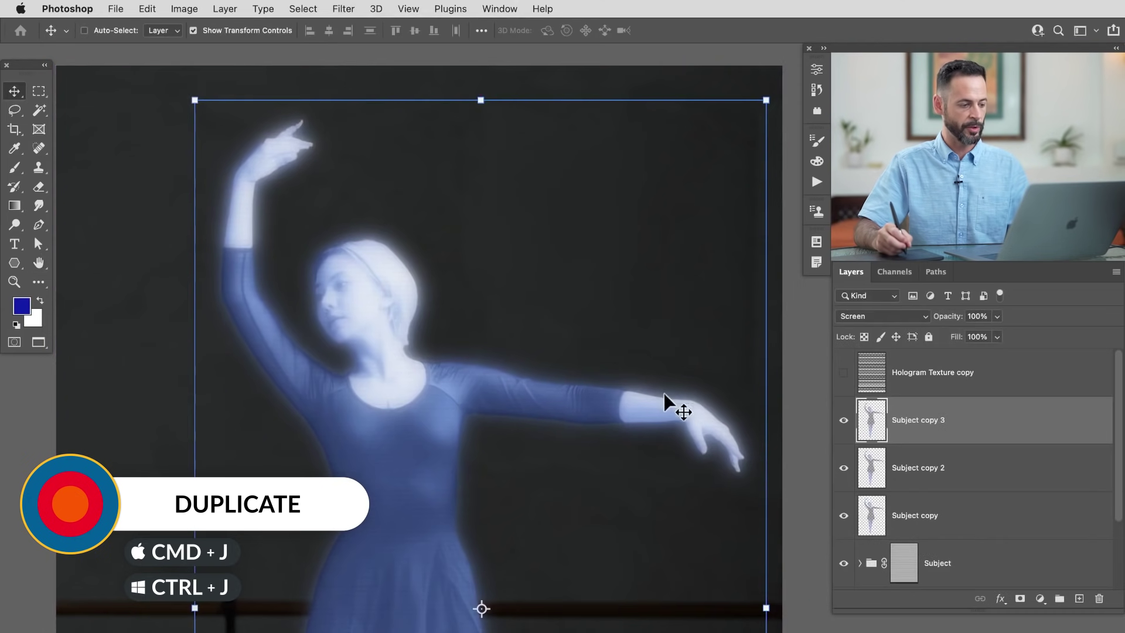
pyautogui.press('super+alt+f')
pyautogui.moveTo(625, 614); pyautogui.dragTo(649, 620)
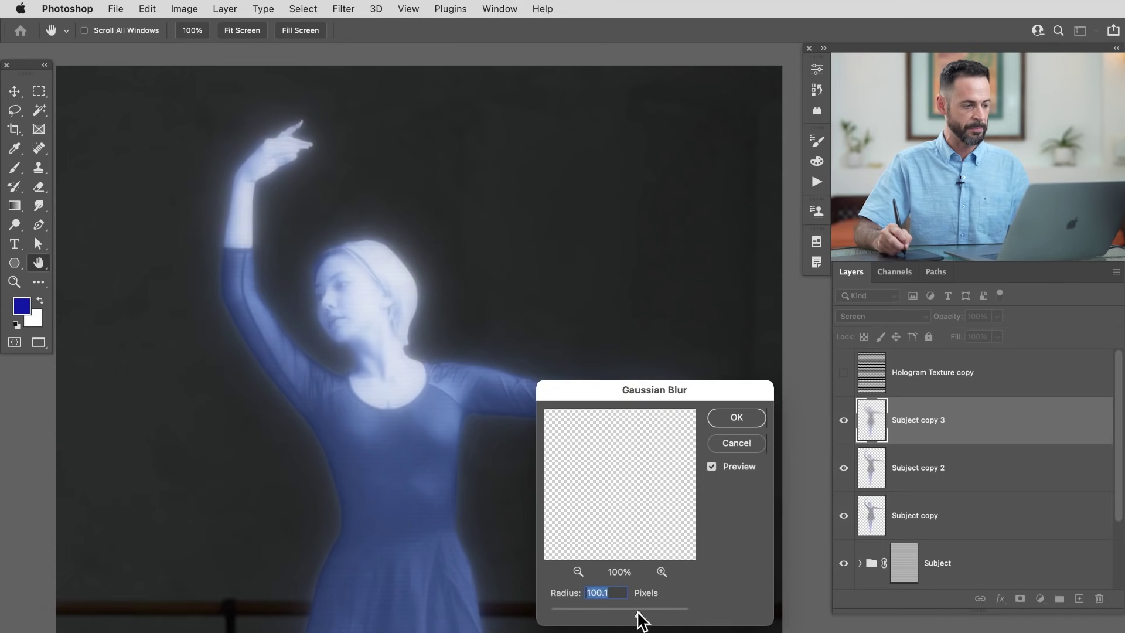
pyautogui.click(738, 423)
# - Hide the three blurred Subject copies and show them again one by one to examine how the glow builds up
pyautogui.moveTo(648, 510); pyautogui.dragTo(604, 509)
pyautogui.moveTo(605, 505); pyautogui.dragTo(614, 420)
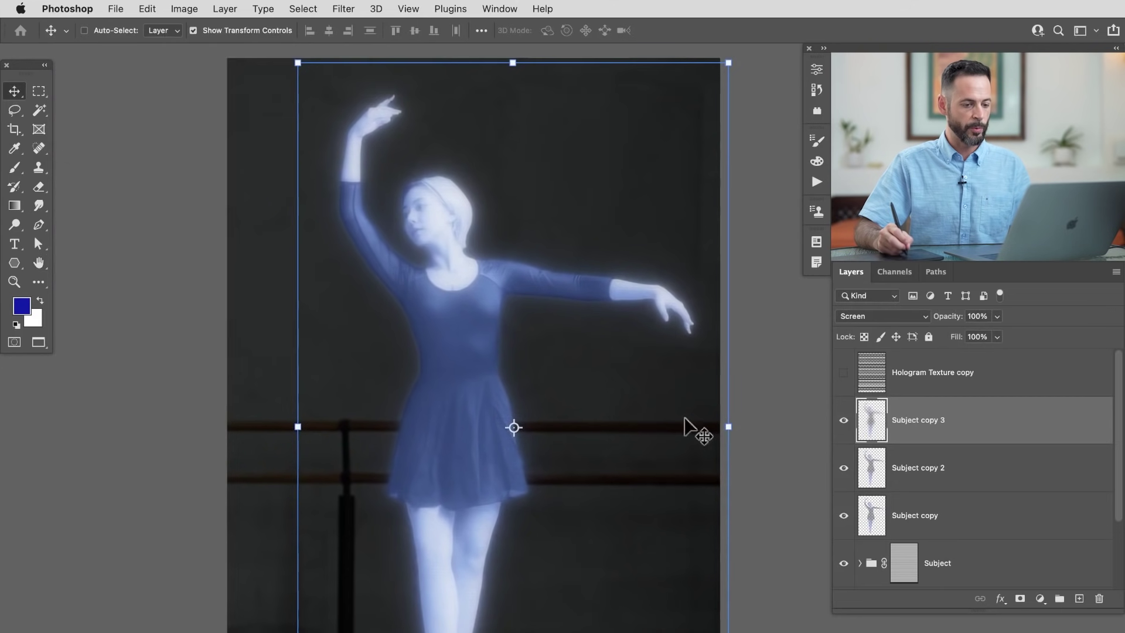
pyautogui.click(845, 422)
pyautogui.click(844, 468)
pyautogui.click(843, 515)
pyautogui.click(845, 515)
pyautogui.click(843, 468)
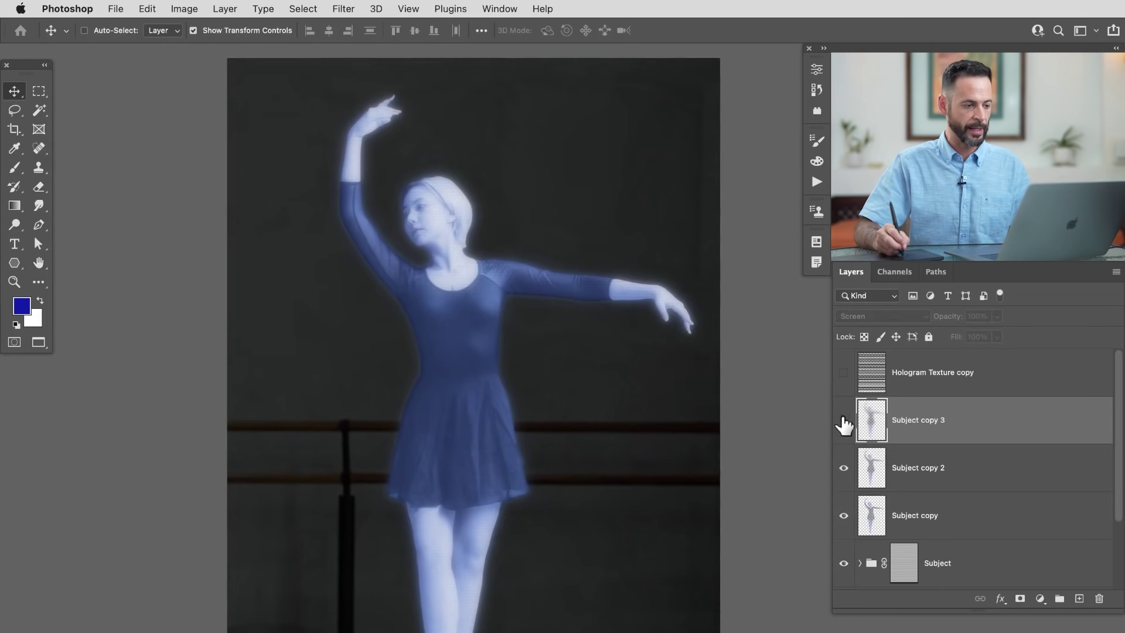
pyautogui.click(844, 420)
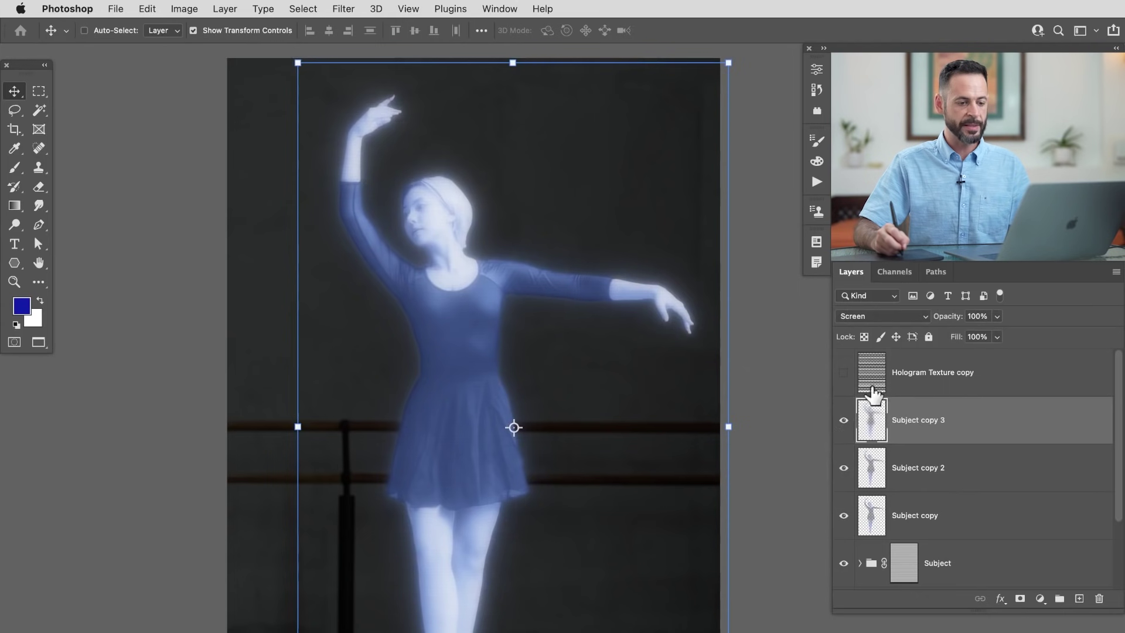
# - Toggle the visibility of each blurred Subject copy individually to compare how much glow each one contributes
pyautogui.click(843, 419)
pyautogui.click(844, 419)
pyautogui.click(843, 419)
pyautogui.click(843, 419)
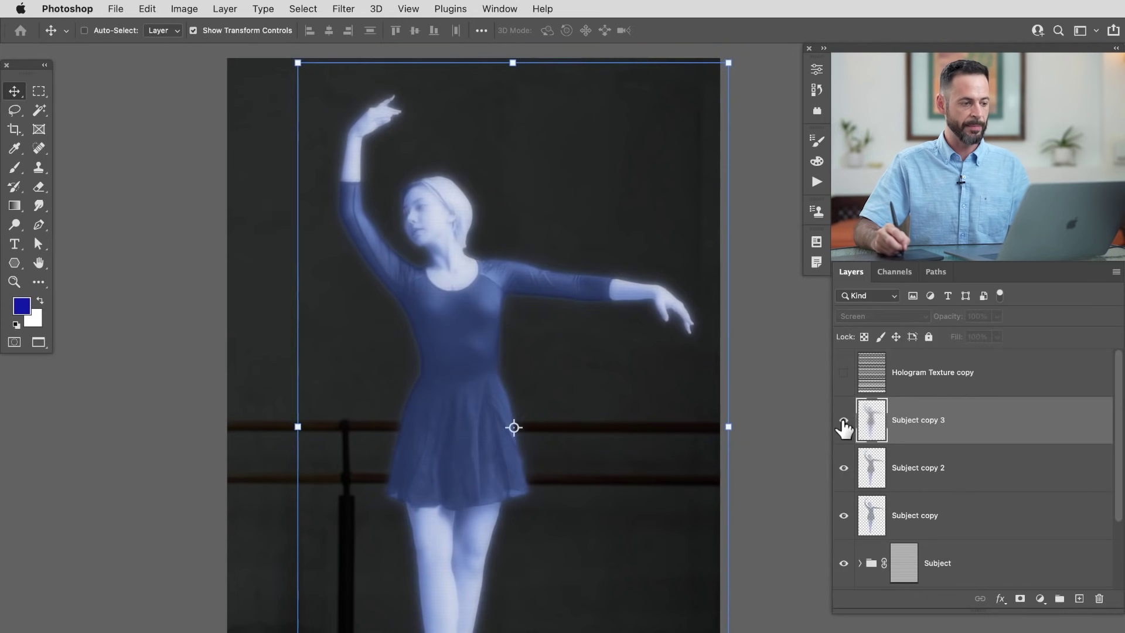
pyautogui.click(844, 471)
pyautogui.click(843, 472)
pyautogui.click(844, 515)
pyautogui.click(844, 516)
pyautogui.click(843, 516)
pyautogui.click(844, 515)
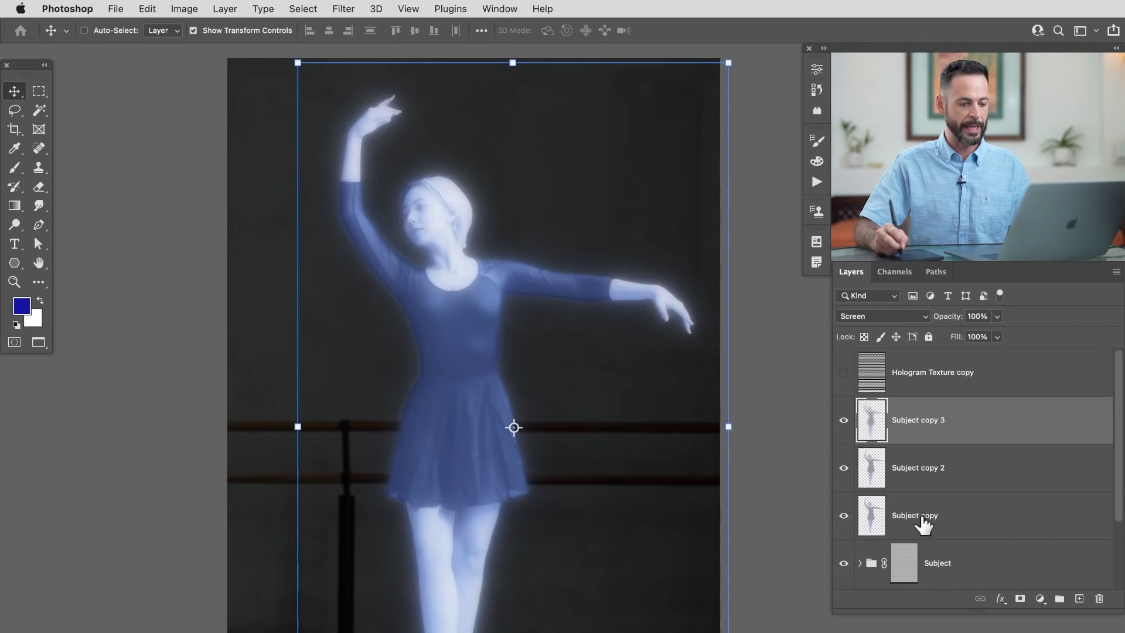
# - Apply Levels to the Subject copy layer with the black input level at 127 and compare the layer hidden and shown
pyautogui.click(924, 520)
pyautogui.press('super+l')
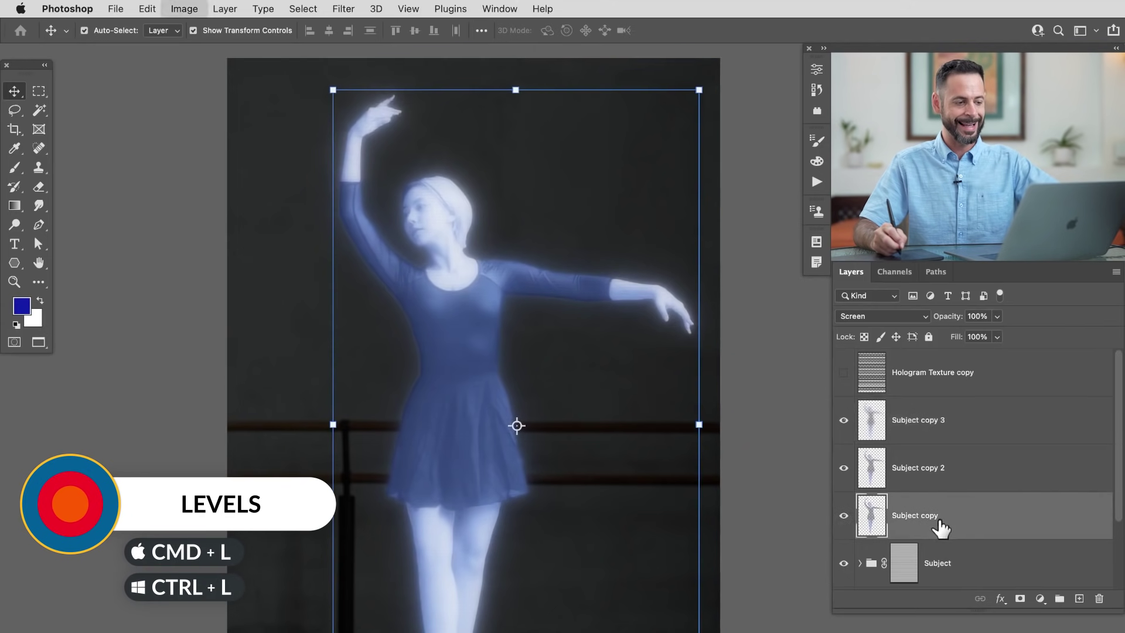
pyautogui.moveTo(493, 367); pyautogui.dragTo(595, 376)
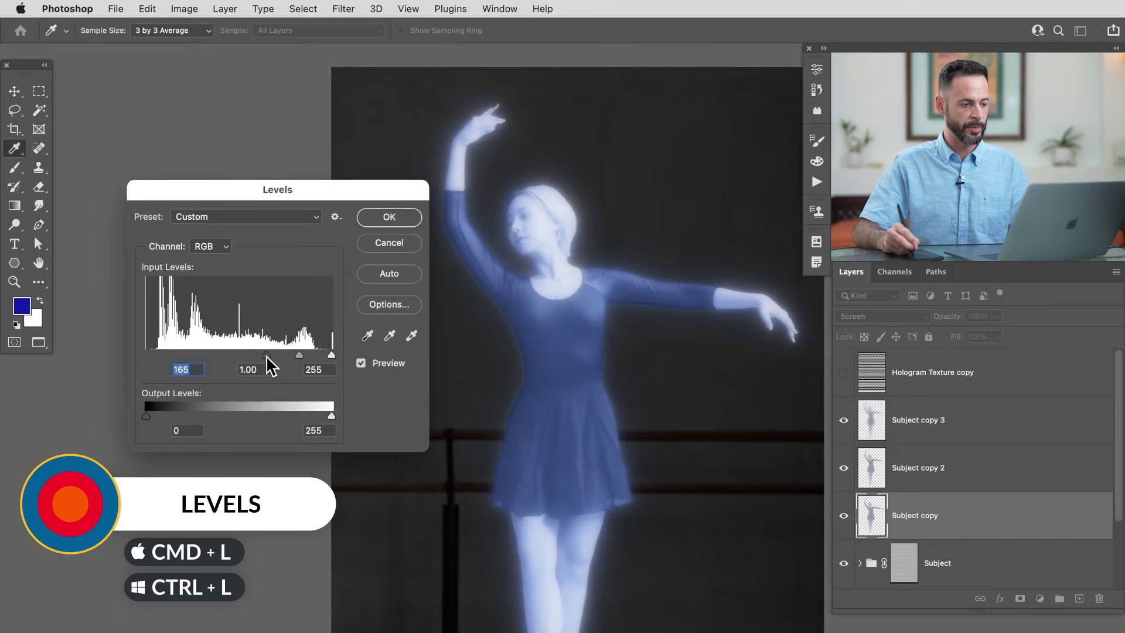
pyautogui.moveTo(197, 355); pyautogui.dragTo(226, 357)
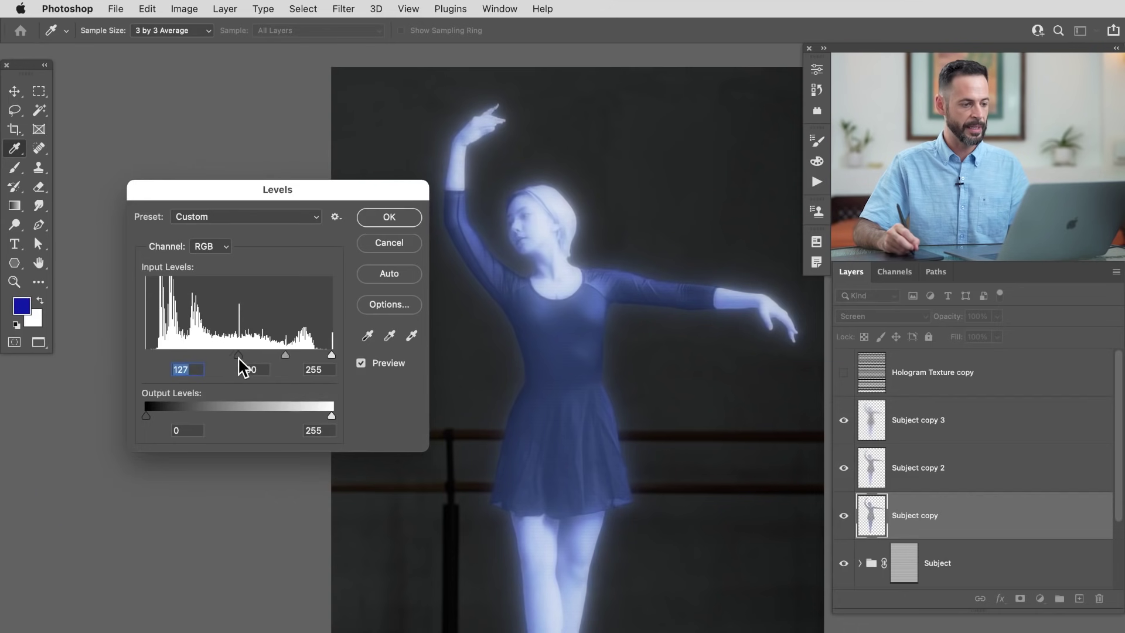
pyautogui.click(386, 220)
pyautogui.press('v')
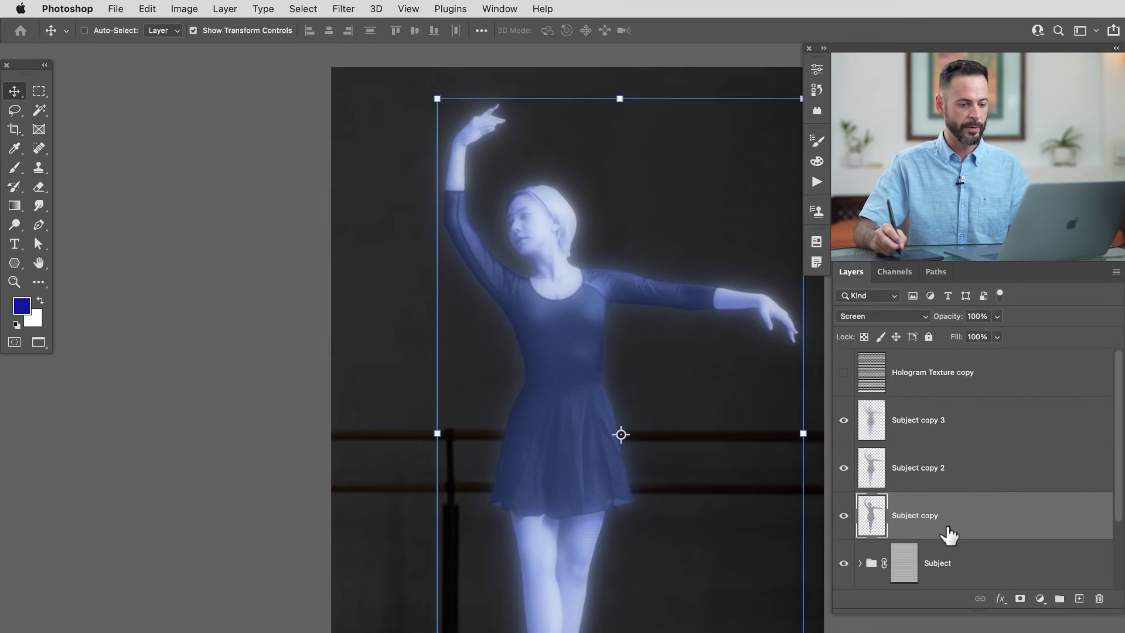
pyautogui.click(843, 515)
pyautogui.click(843, 515)
pyautogui.click(843, 516)
pyautogui.click(843, 516)
# - Apply Levels to the Subject copy 2 layer with the black input level set to about 67
pyautogui.click(926, 469)
pyautogui.hotkey('ctrl', 'l')
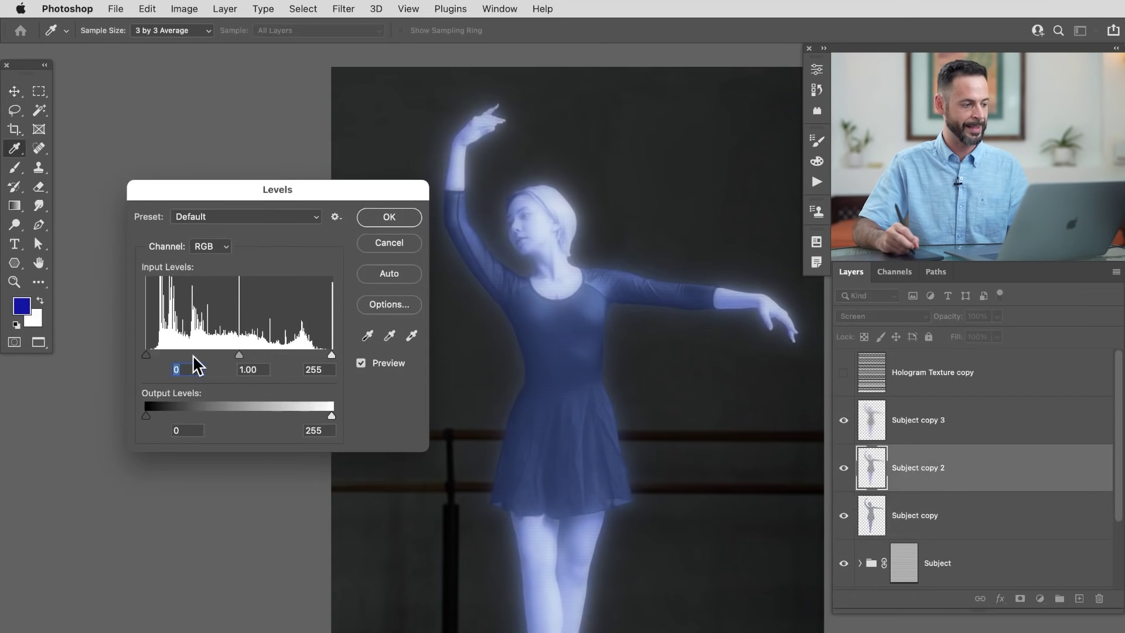
pyautogui.moveTo(153, 356); pyautogui.dragTo(199, 358)
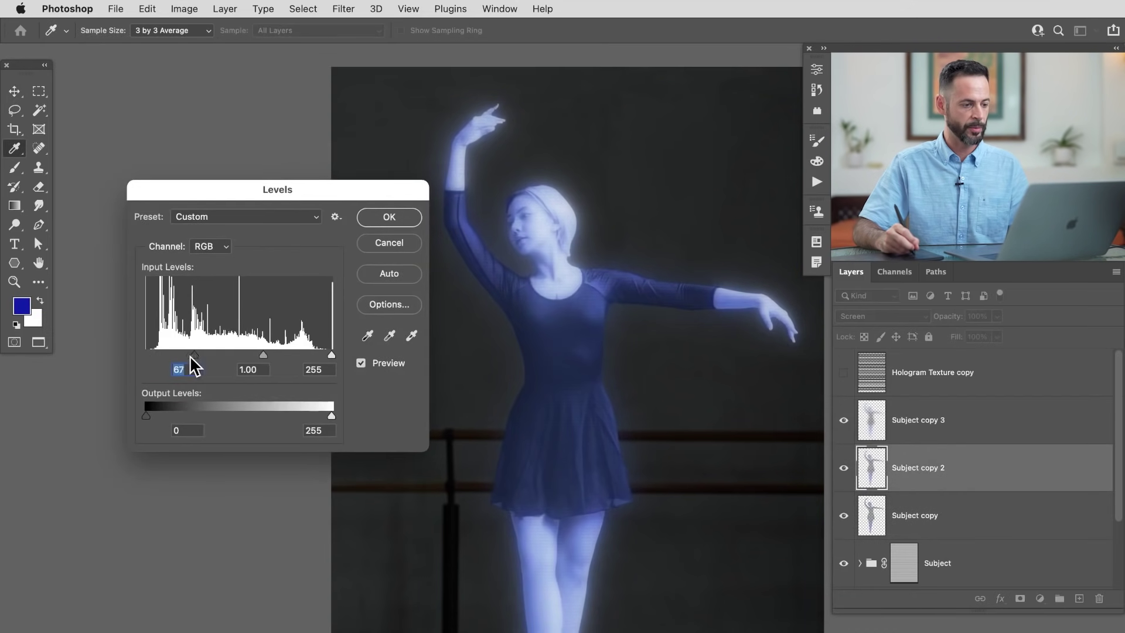
pyautogui.click(389, 218)
# - Apply Levels to the Subject copy 3 layer with the black input level set to 20
pyautogui.click(933, 417)
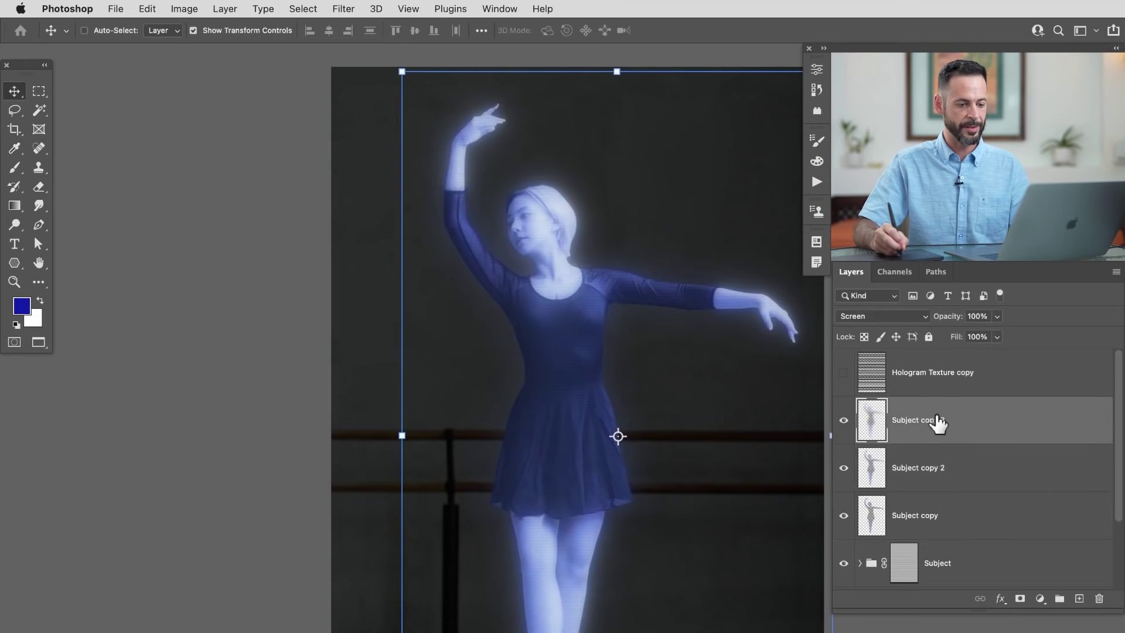
pyautogui.hotkey('ctrl', 'l')
pyautogui.moveTo(169, 355); pyautogui.dragTo(155, 360)
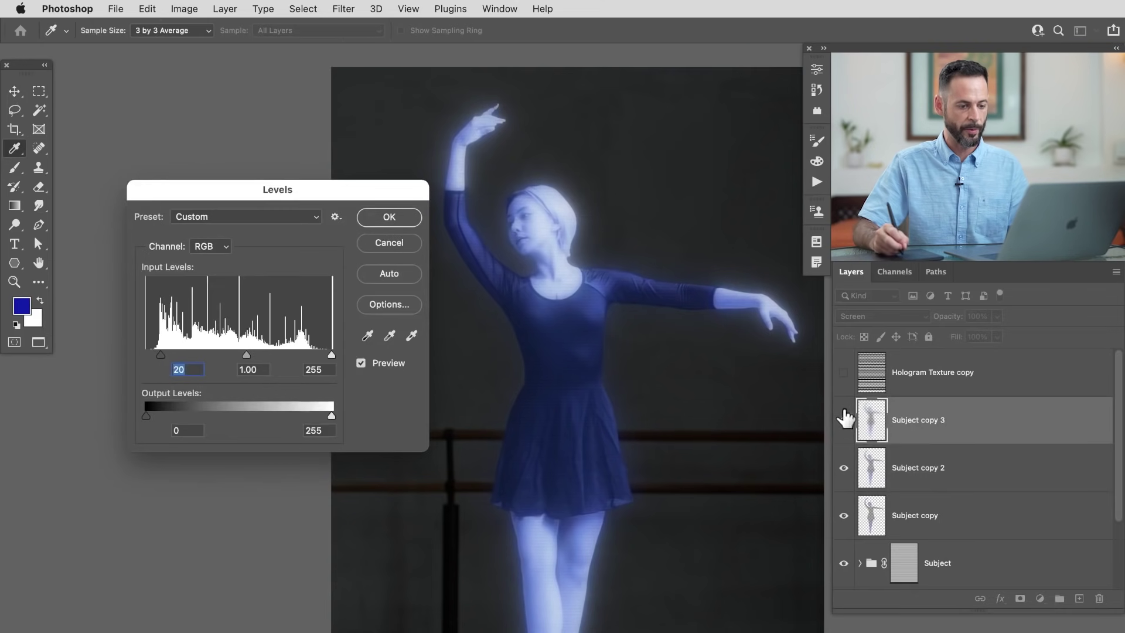
pyautogui.click(404, 218)
pyautogui.press('v')
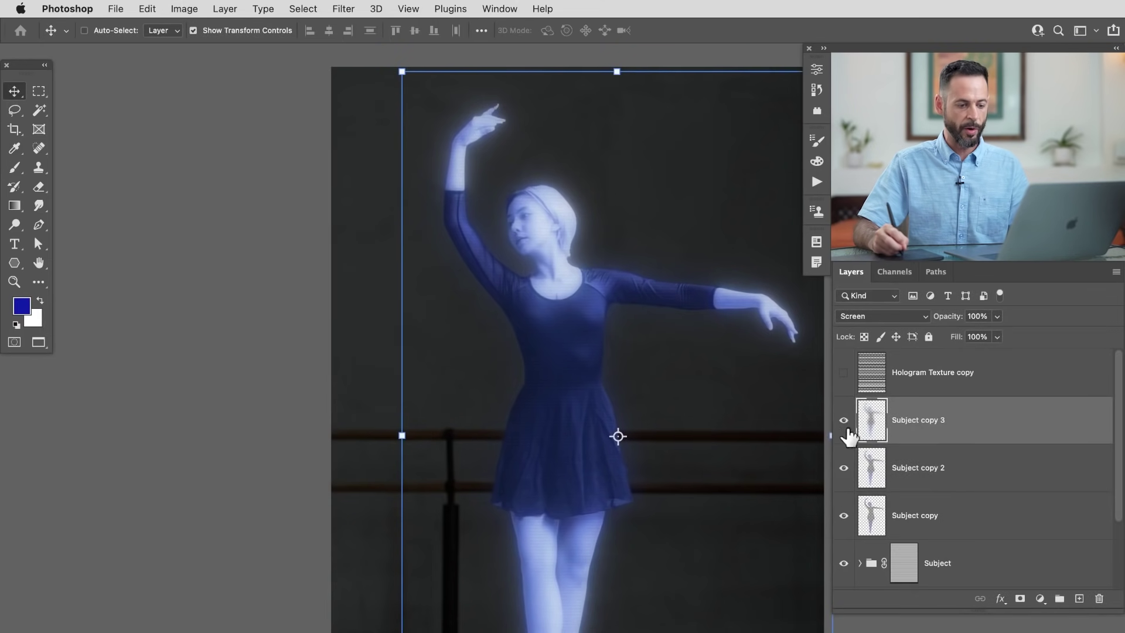
# - Compare the dancer with the three darkened glow copies hidden and shown in turn, over her whole figure
pyautogui.click(844, 516)
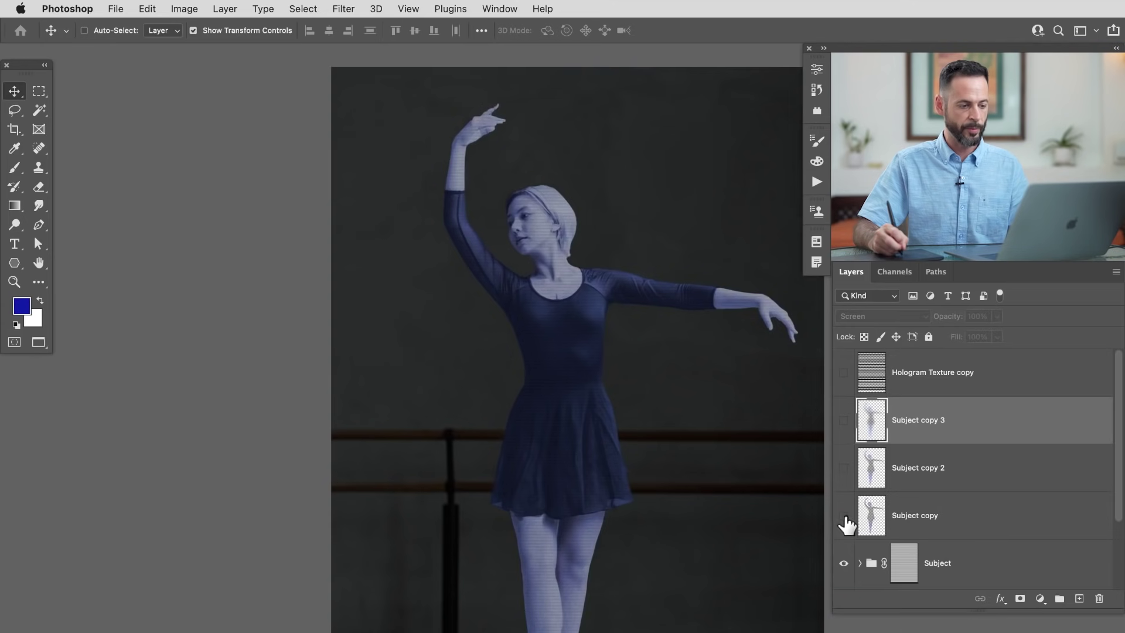
pyautogui.click(844, 517)
pyautogui.click(844, 468)
pyautogui.click(844, 420)
pyautogui.click(844, 420)
pyautogui.click(844, 420)
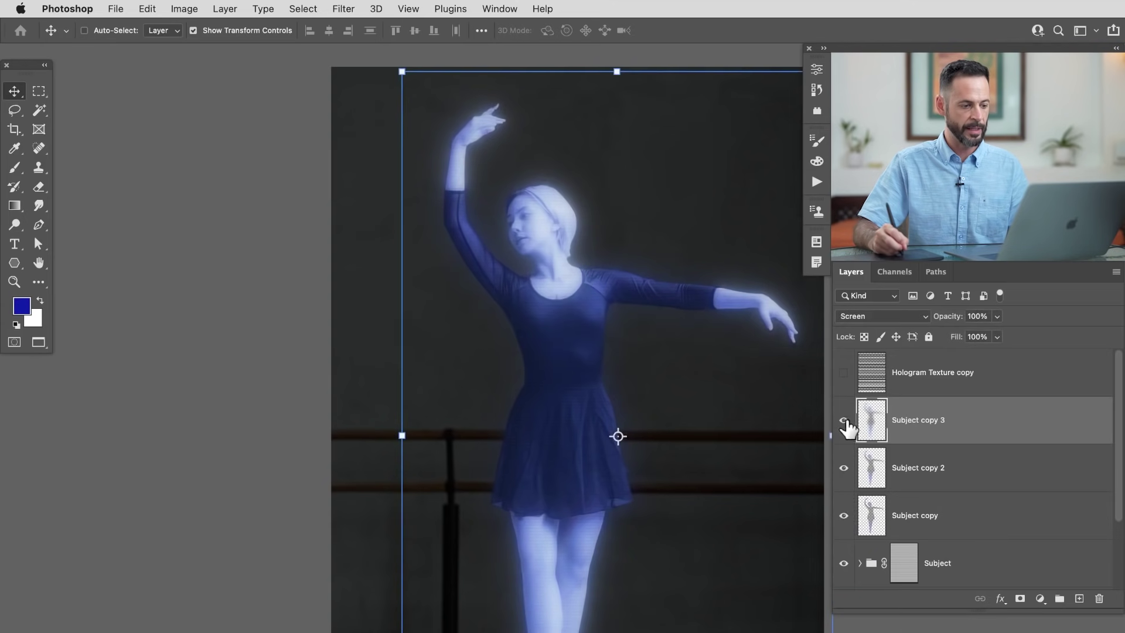
pyautogui.moveTo(711, 494); pyautogui.dragTo(610, 447)
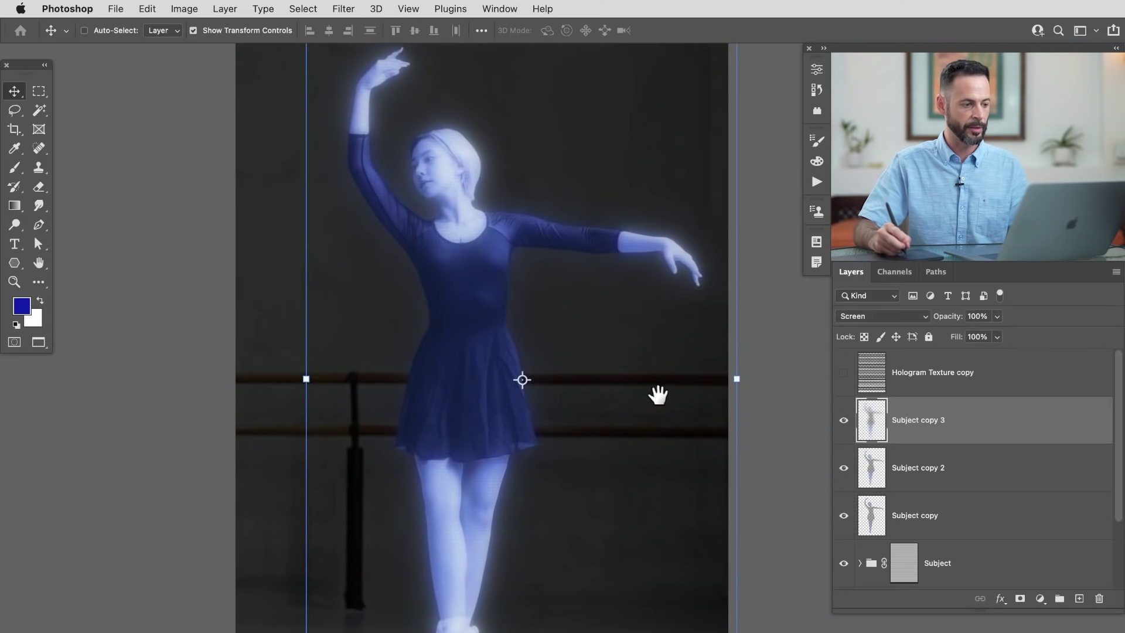
pyautogui.click(844, 420)
pyautogui.click(844, 468)
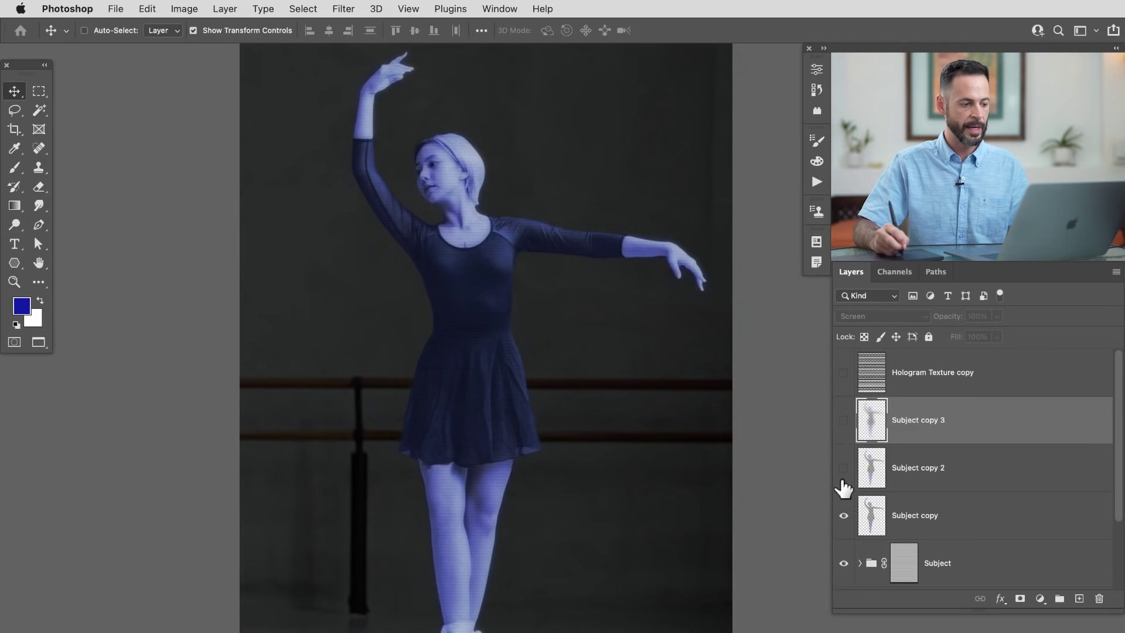
pyautogui.click(844, 516)
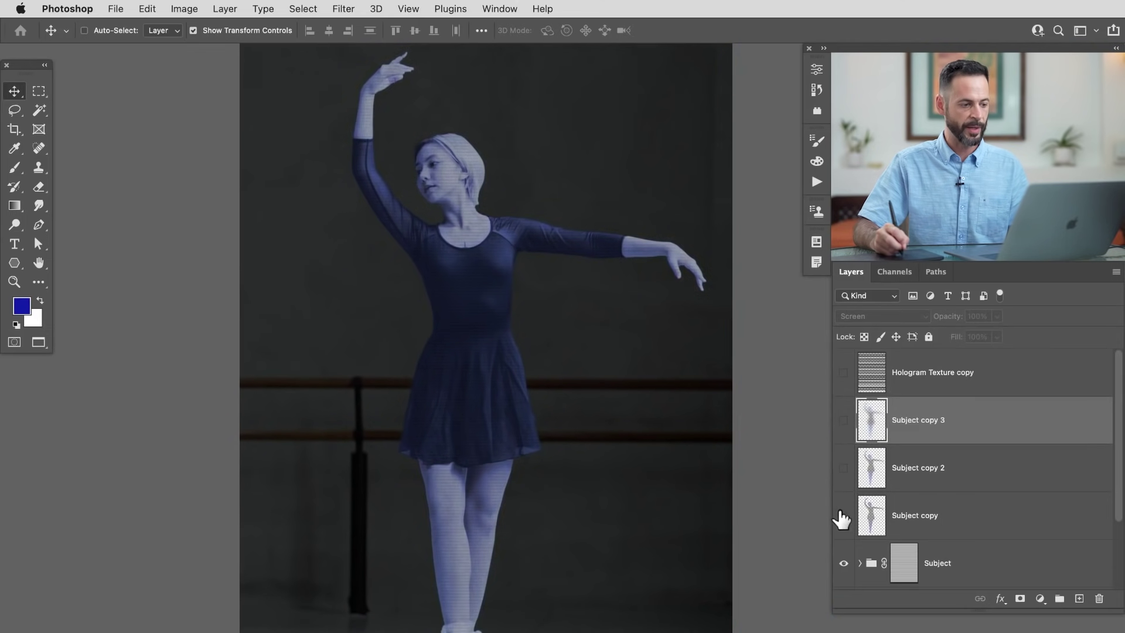
pyautogui.click(844, 469)
pyautogui.click(843, 422)
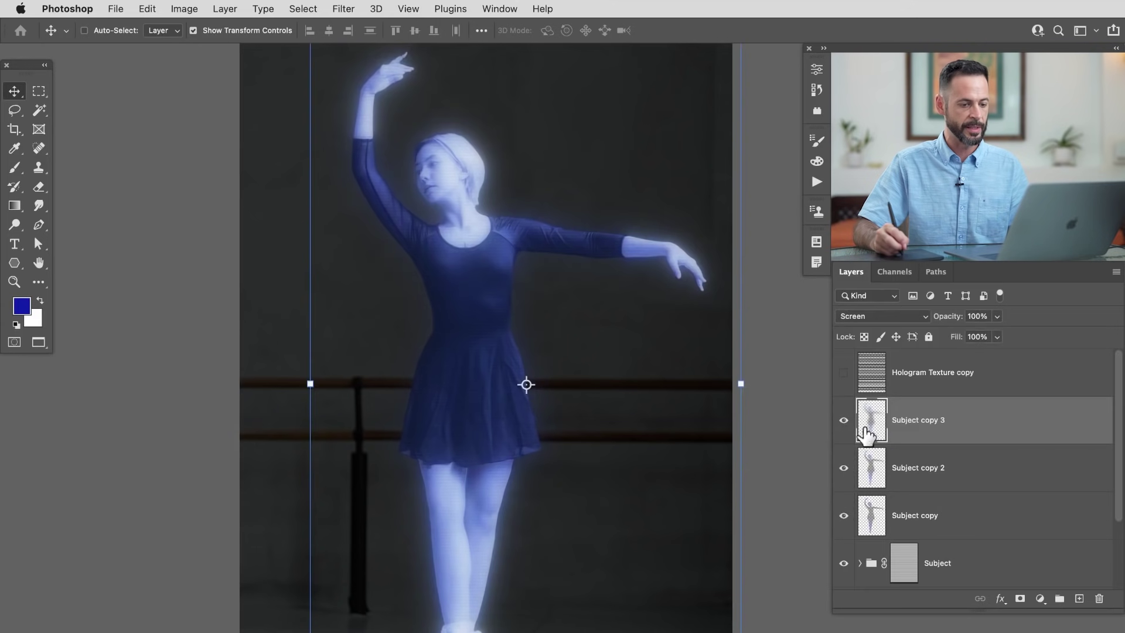
# - Duplicate the Subject copy 3 layer and apply a Gaussian Blur of 144.2 pixels to the duplicate
pyautogui.press('super')
pyautogui.press('super+j')
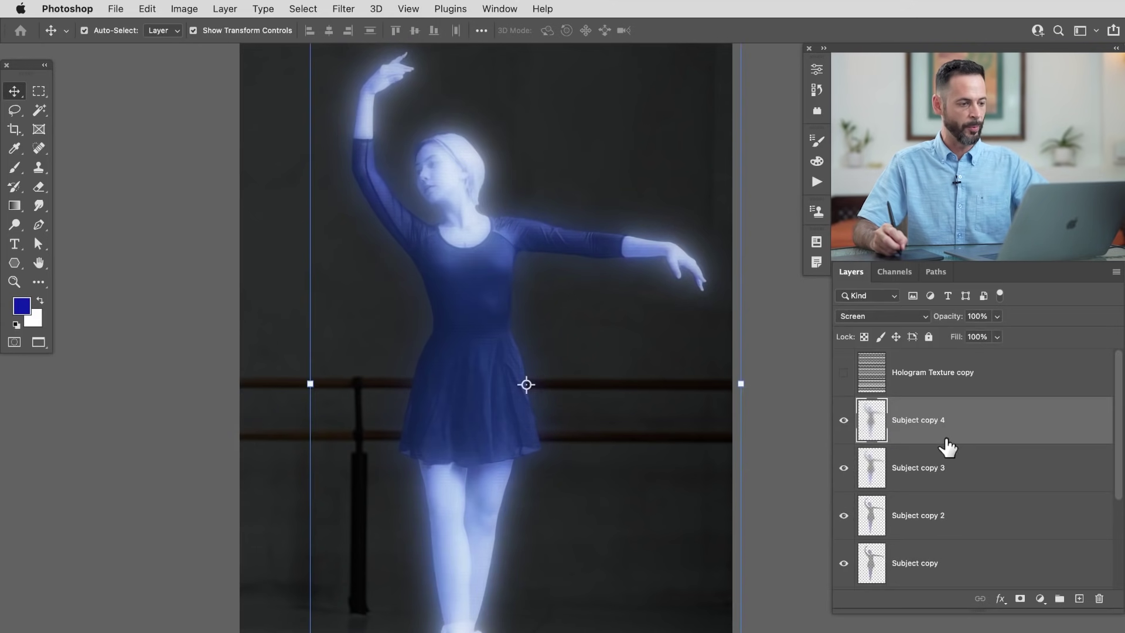
pyautogui.press('super+alt+f')
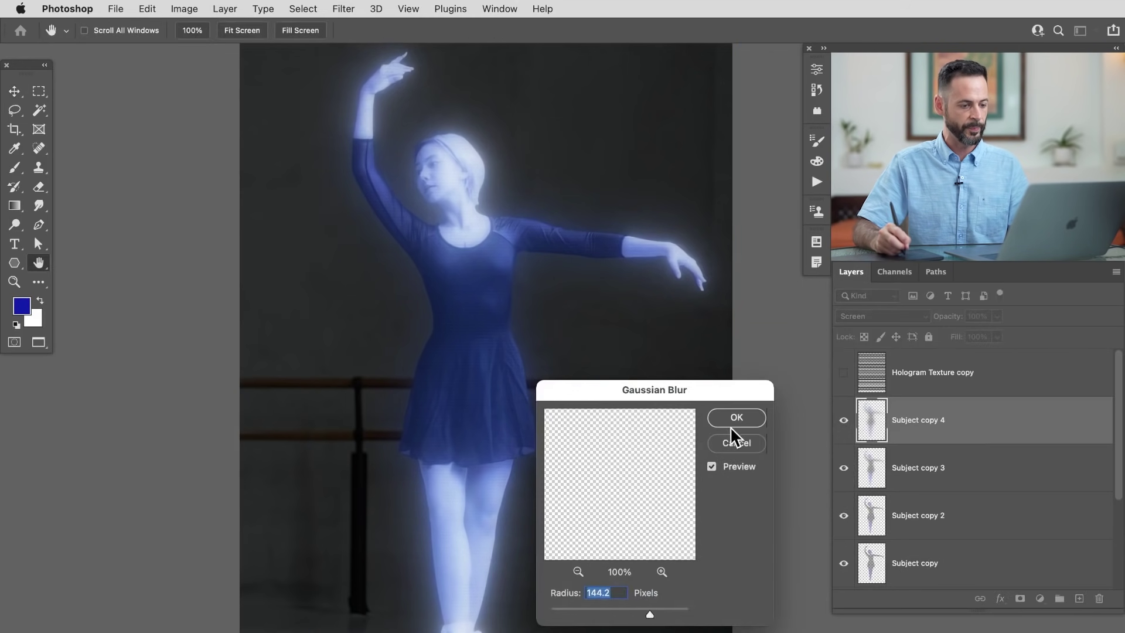
pyautogui.press('Return')
# - Group the four blurred Subject copies, then compare the dancer with the group hidden and shown and inspect her upper body
pyautogui.keyDown('shift'); pyautogui.click(965, 565); pyautogui.keyUp('shift')
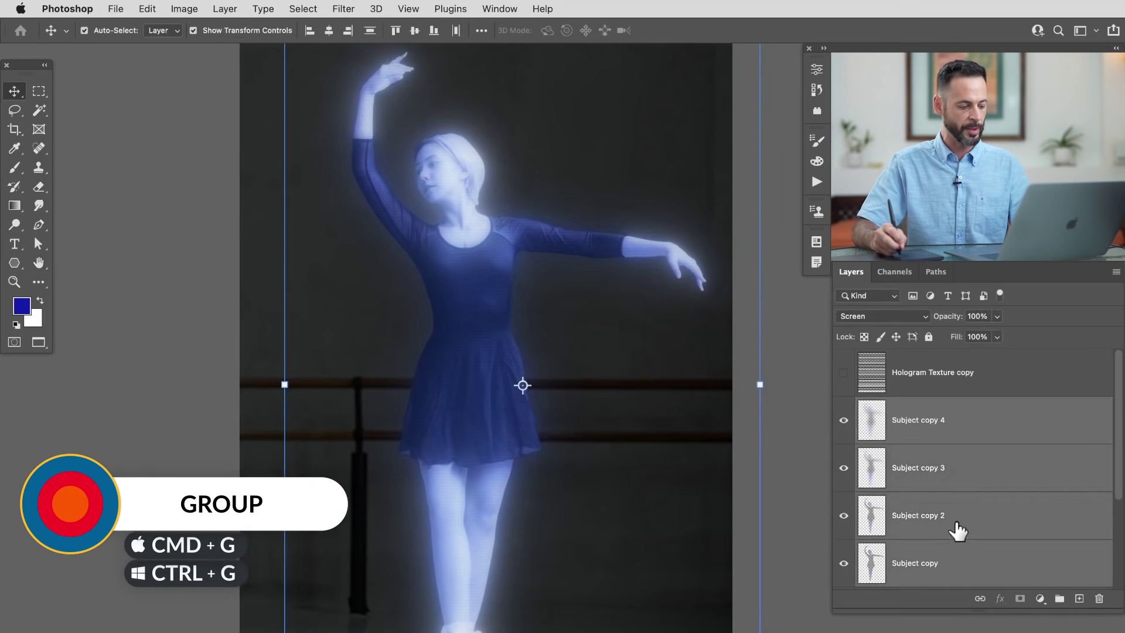
pyautogui.press('super+g')
pyautogui.click(844, 406)
pyautogui.click(843, 406)
pyautogui.click(842, 406)
pyautogui.click(840, 407)
pyautogui.moveTo(573, 432); pyautogui.dragTo(592, 492)
pyautogui.moveTo(550, 343); pyautogui.dragTo(656, 534)
pyautogui.press('super+space')
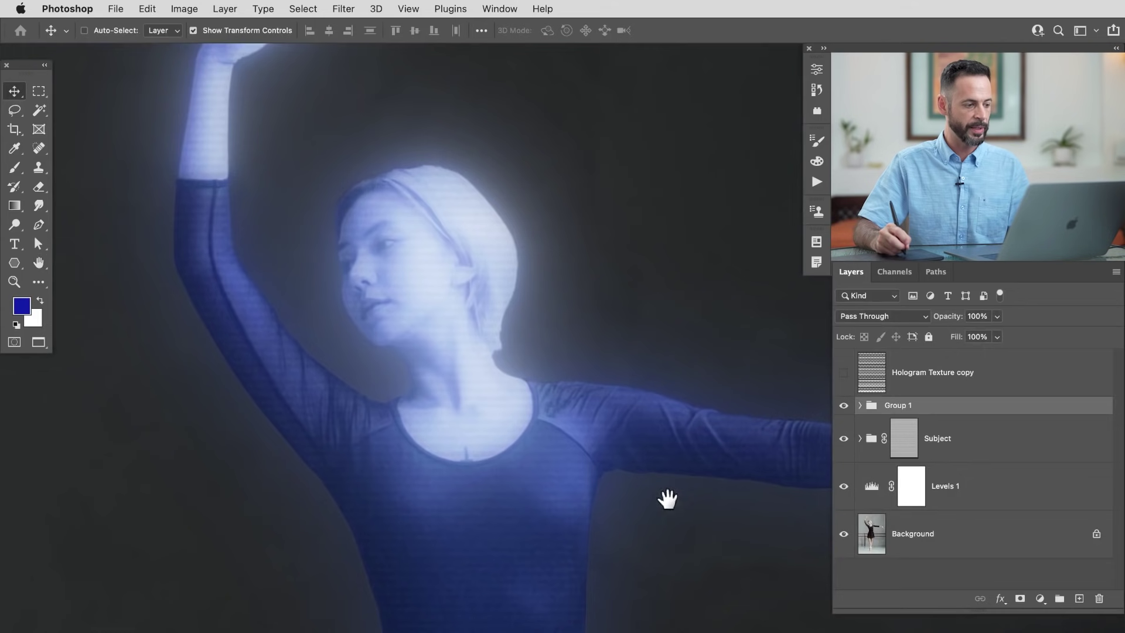
# - Copy the scan-line layer mask from the Subject group onto the Group 1 glow group
pyautogui.scroll(-5, 680, 495)
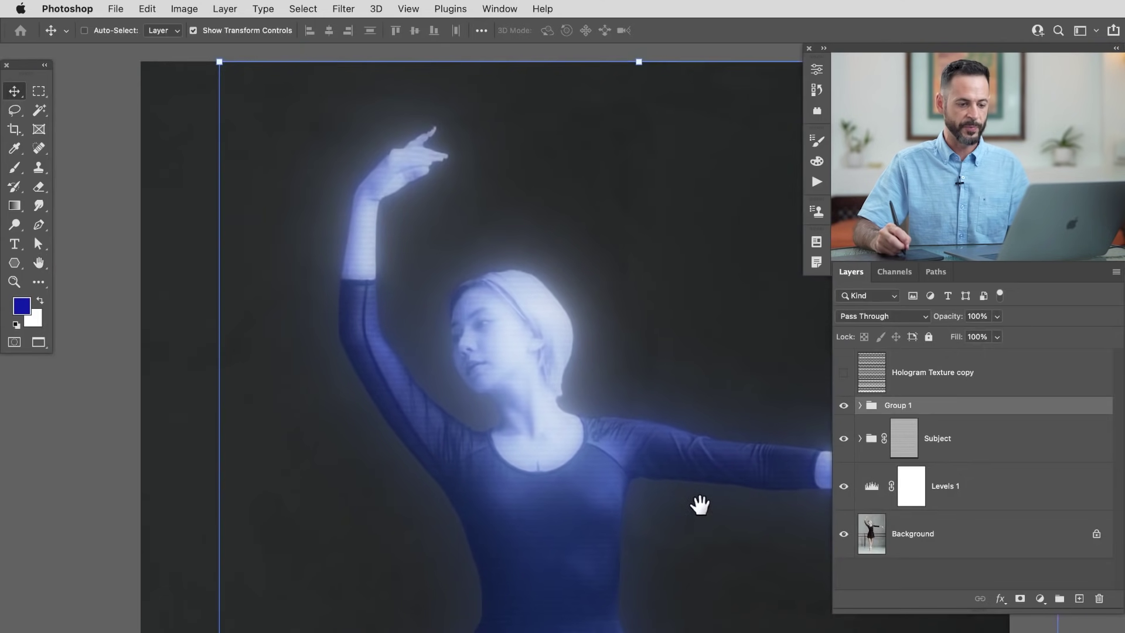
pyautogui.moveTo(675, 520); pyautogui.dragTo(599, 511)
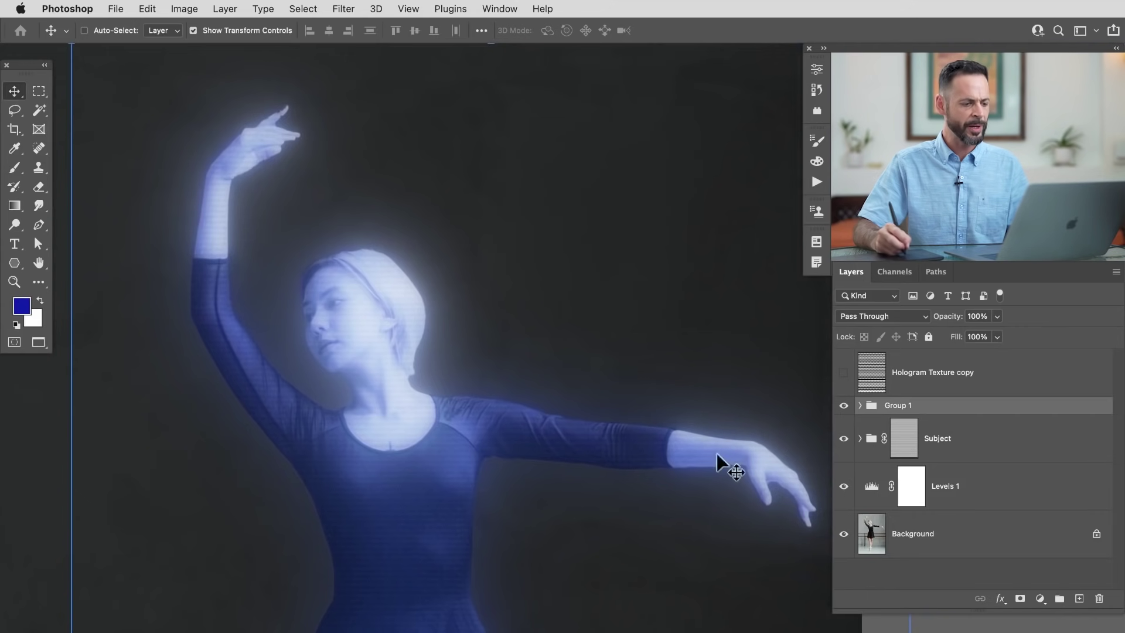
pyautogui.hscroll(-2, 515, 503)
pyautogui.scroll(-2, 516, 503)
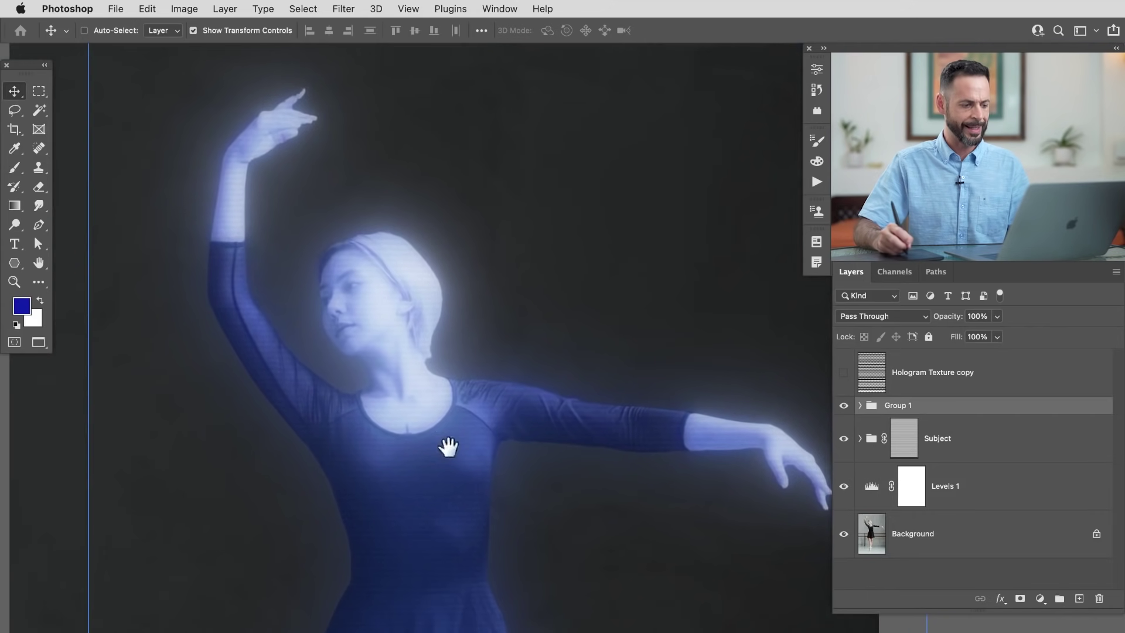
pyautogui.scroll(5, 501, 478)
pyautogui.scroll(-5, 535, 434)
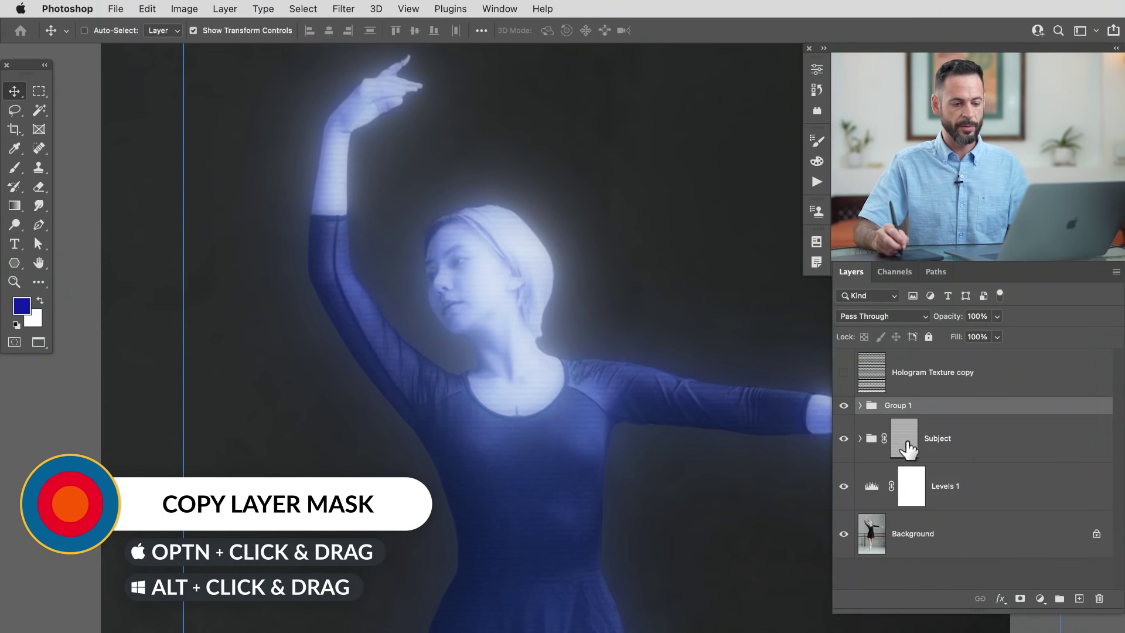
pyautogui.moveTo(908, 449); pyautogui.dragTo(928, 419)
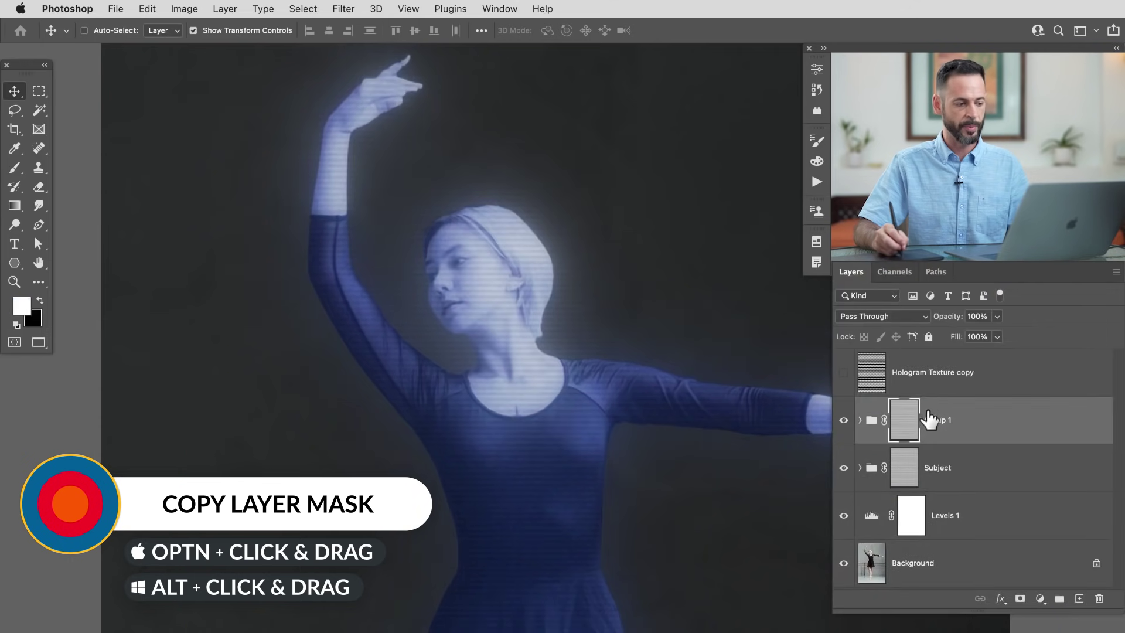
# - Compare the glow around the dancer's neck with the Group 1 mask disabled and enabled, then inspect her whole upper body
pyautogui.moveTo(611, 344); pyautogui.dragTo(716, 337)
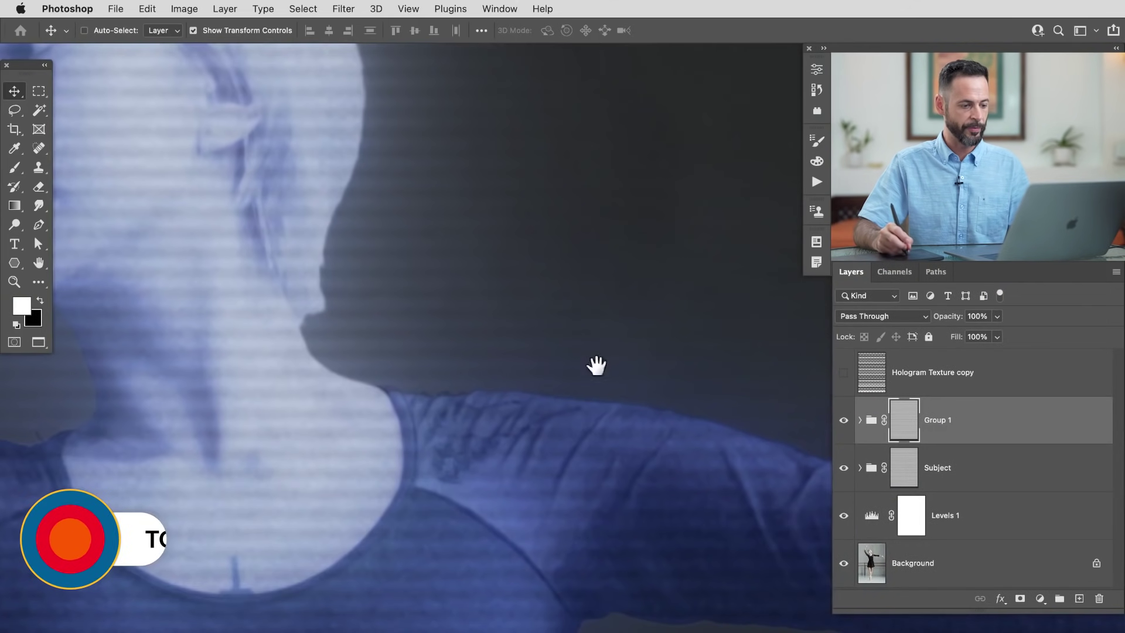
pyautogui.moveTo(595, 367); pyautogui.dragTo(673, 400)
pyautogui.keyDown('shift'); pyautogui.click(908, 427); pyautogui.keyUp('shift')
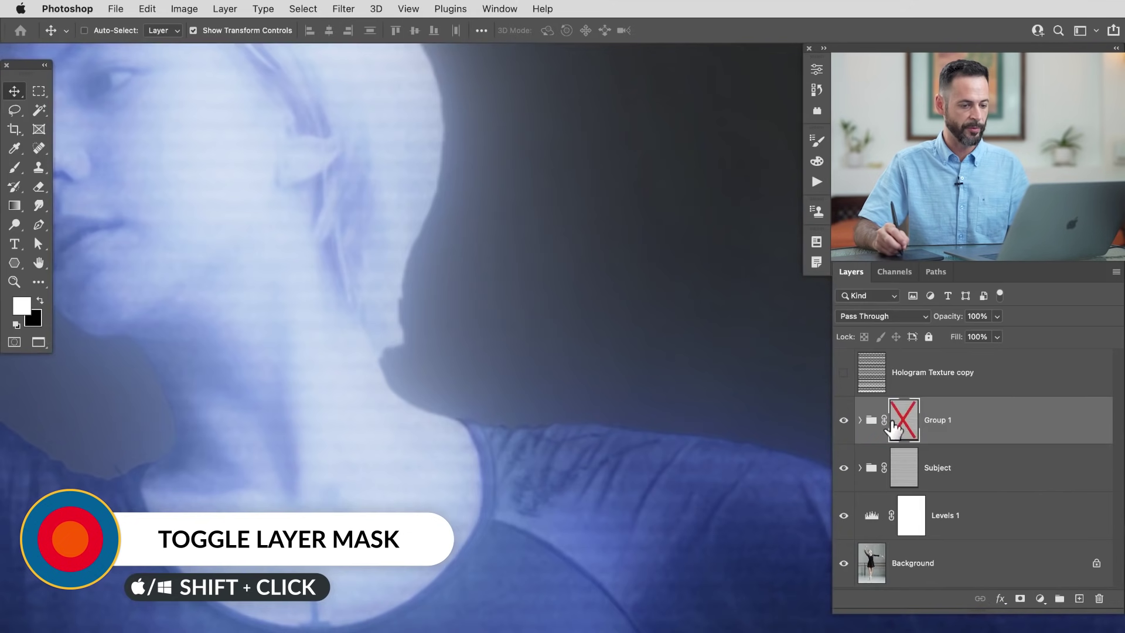
pyautogui.keyDown('shift'); pyautogui.click(901, 427); pyautogui.keyUp('shift')
pyautogui.moveTo(689, 422); pyautogui.dragTo(611, 430)
pyautogui.moveTo(660, 484); pyautogui.dragTo(572, 455)
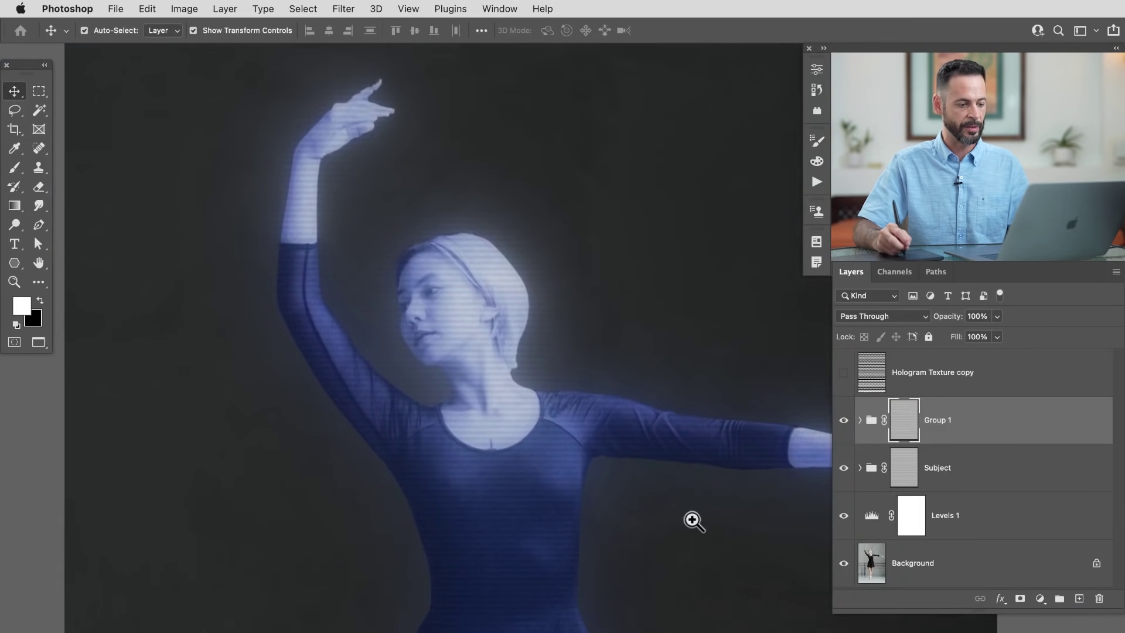
pyautogui.moveTo(703, 519); pyautogui.dragTo(667, 509)
pyautogui.moveTo(666, 509); pyautogui.dragTo(628, 467)
pyautogui.moveTo(643, 567); pyautogui.dragTo(584, 517)
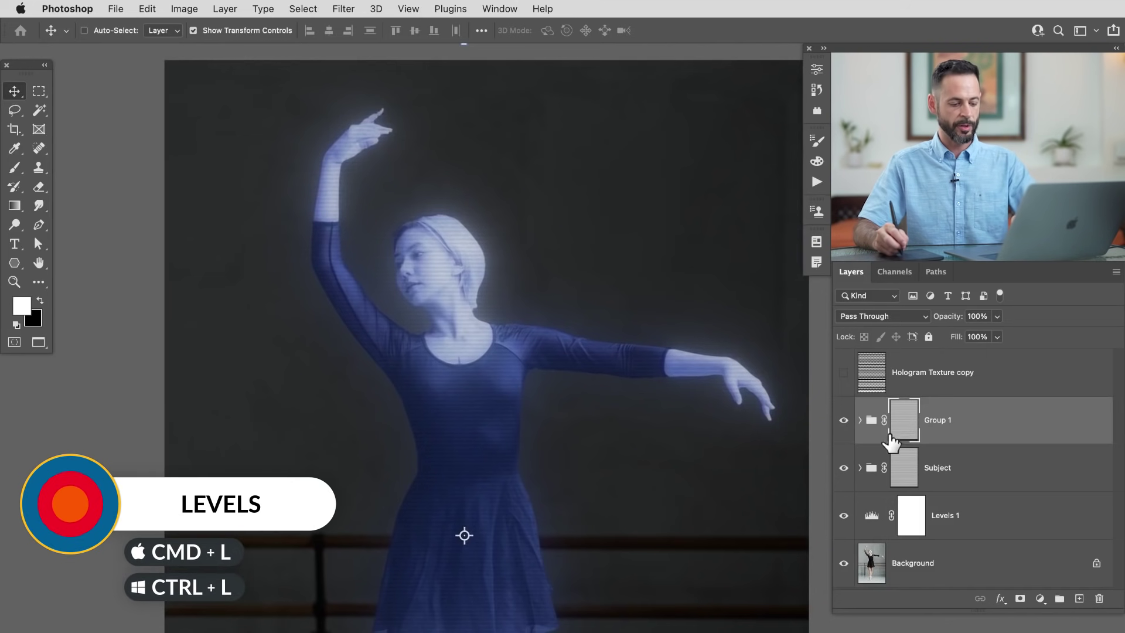
# - Open Levels on the Group 1 mask and set its input levels to 91 for black and 228 for white
pyautogui.press('super+l')
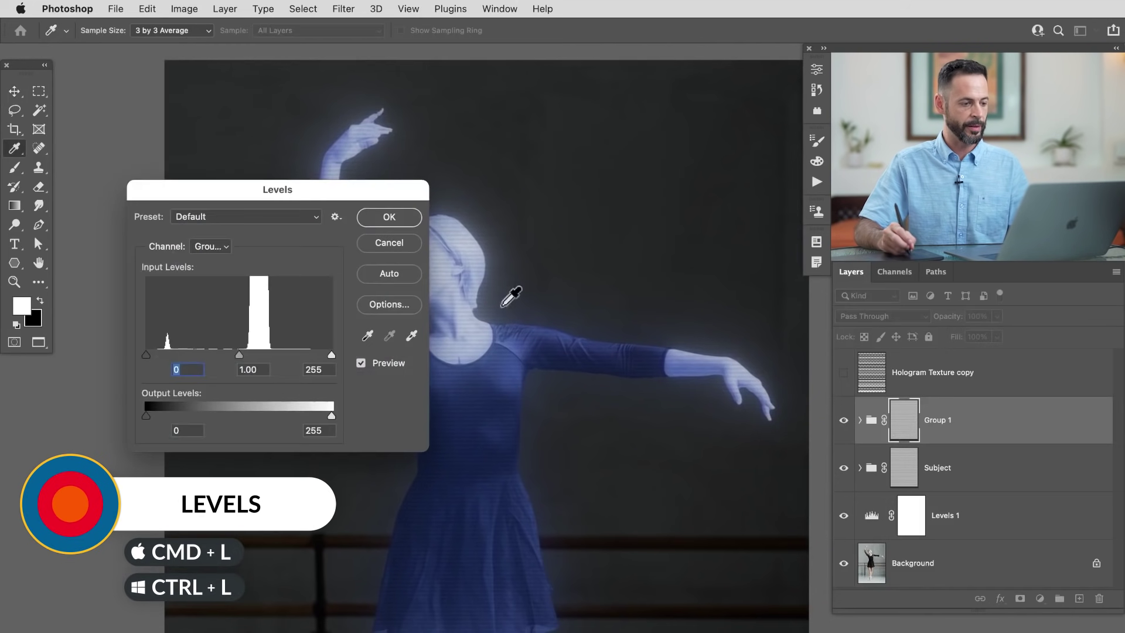
pyautogui.moveTo(532, 412); pyautogui.dragTo(586, 414)
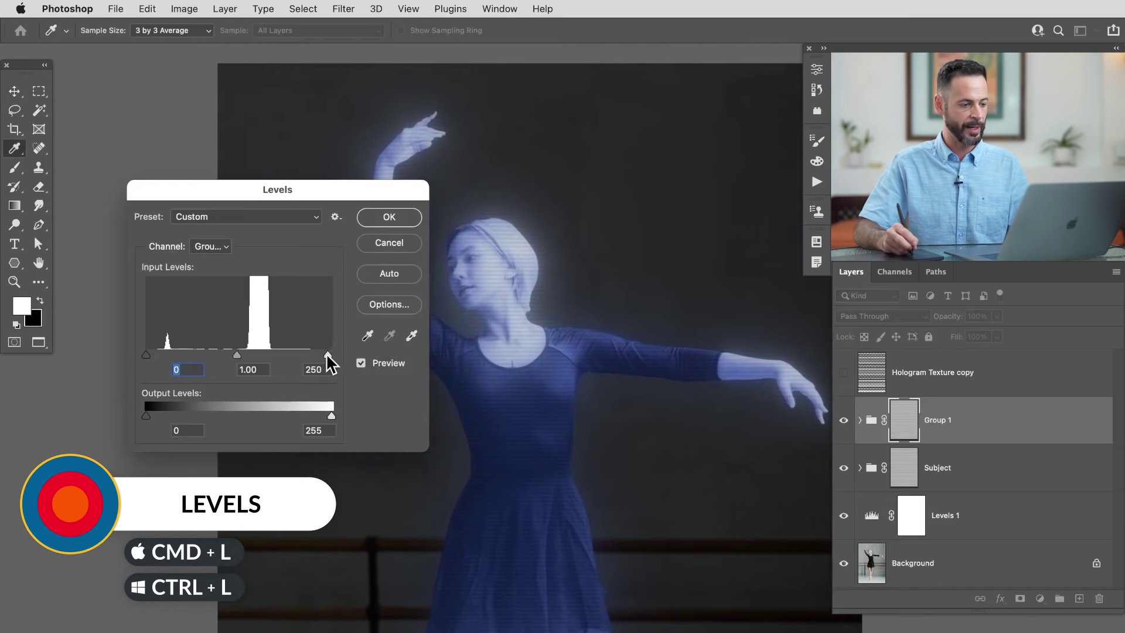
pyautogui.moveTo(255, 355); pyautogui.dragTo(248, 355)
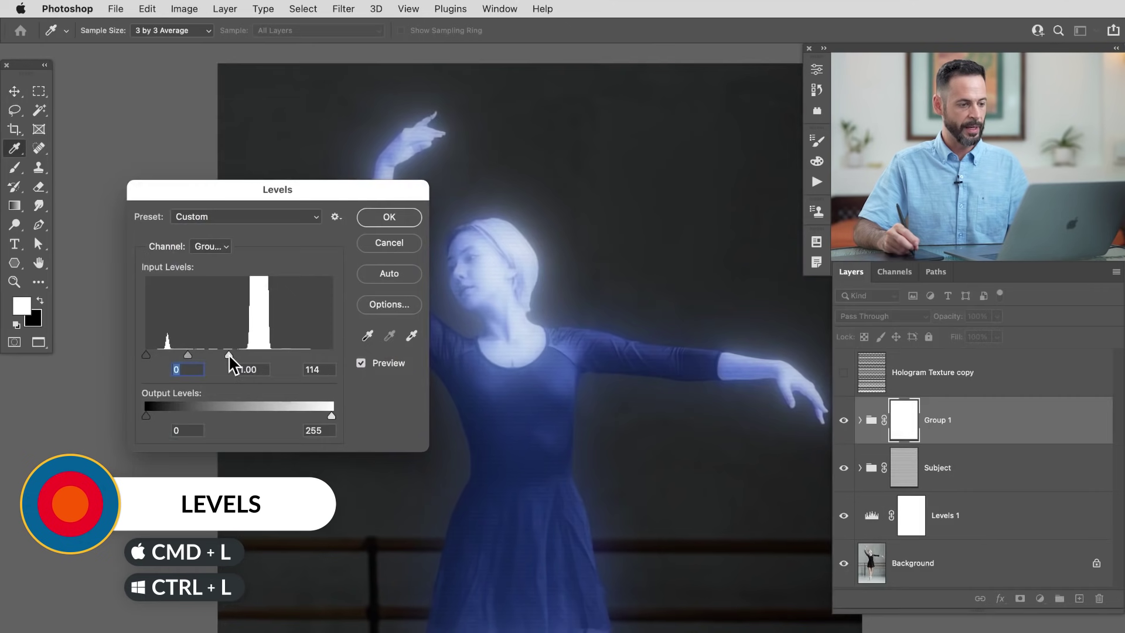
pyautogui.moveTo(170, 355); pyautogui.dragTo(183, 356)
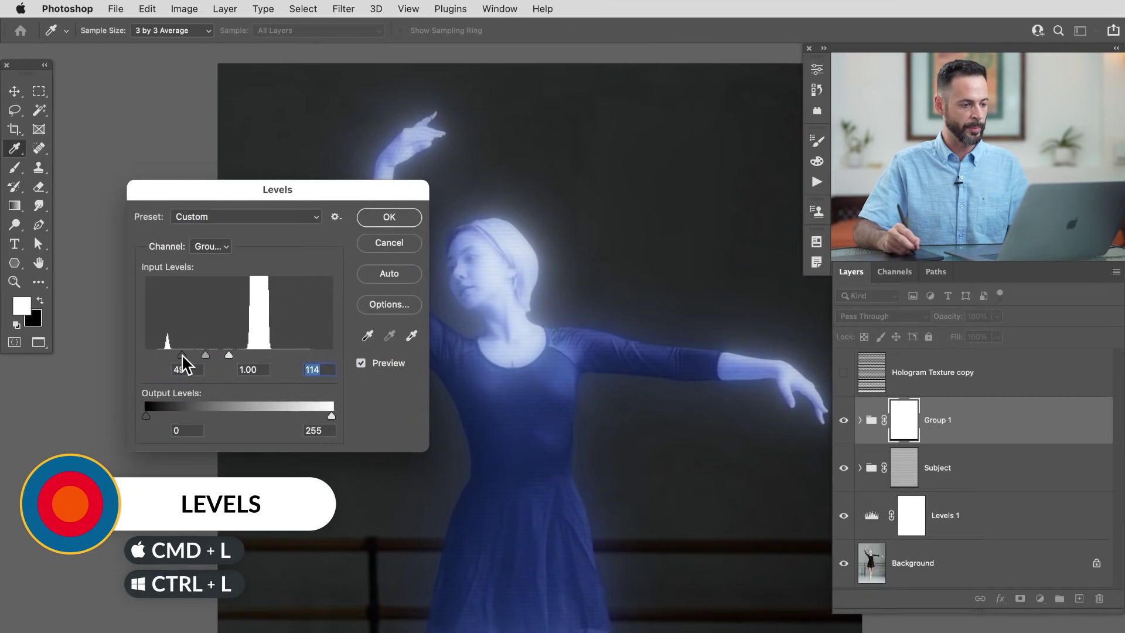
pyautogui.moveTo(543, 294); pyautogui.dragTo(709, 277)
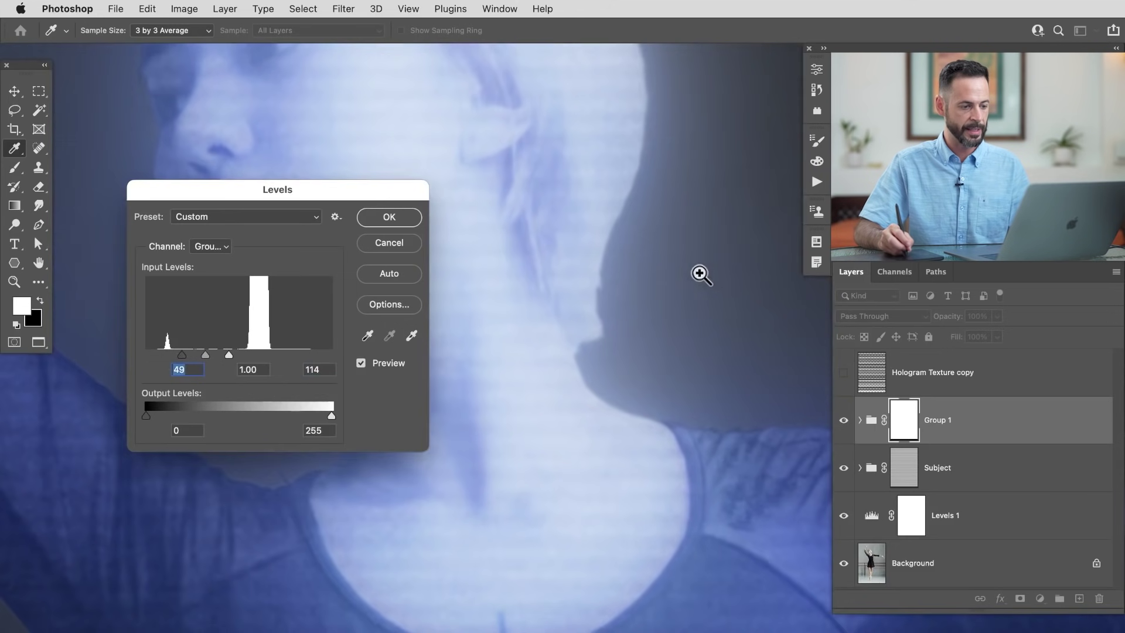
pyautogui.moveTo(310, 353); pyautogui.dragTo(316, 353)
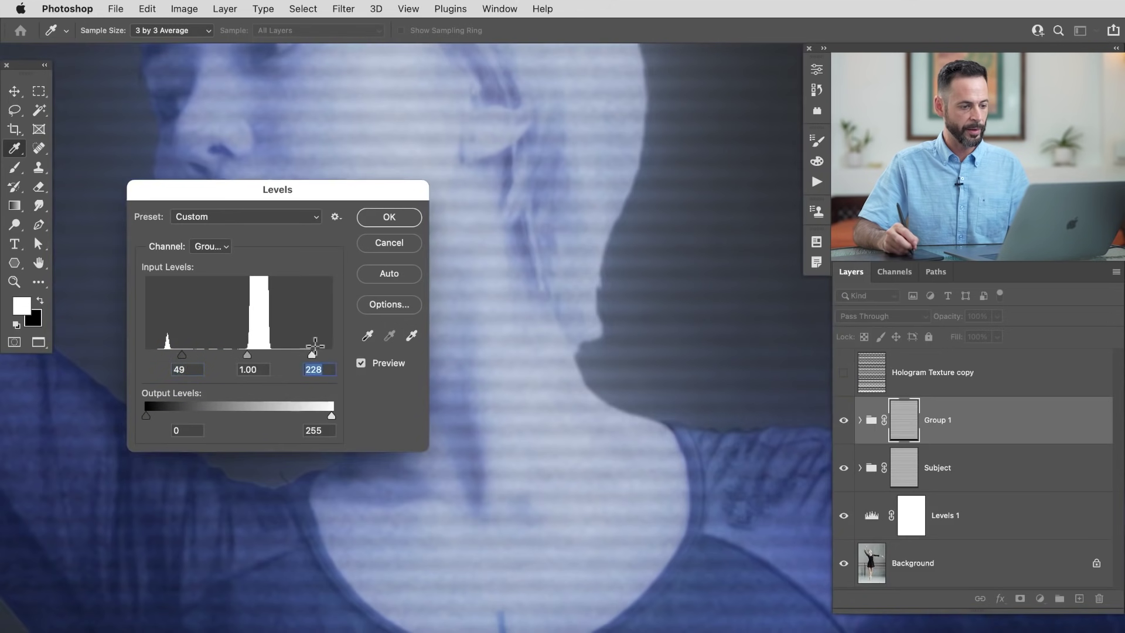
pyautogui.moveTo(196, 355); pyautogui.dragTo(212, 355)
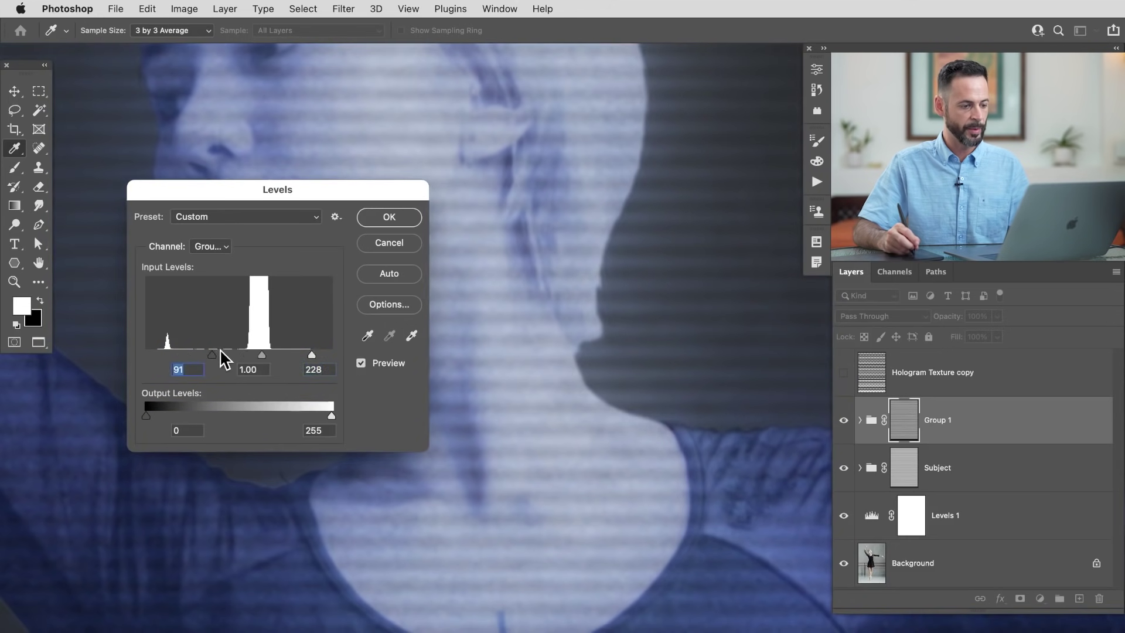
# - Change the mask's input levels to 20 for black and 243 for white, and apply the Levels adjustment
pyautogui.moveTo(624, 390); pyautogui.dragTo(560, 402)
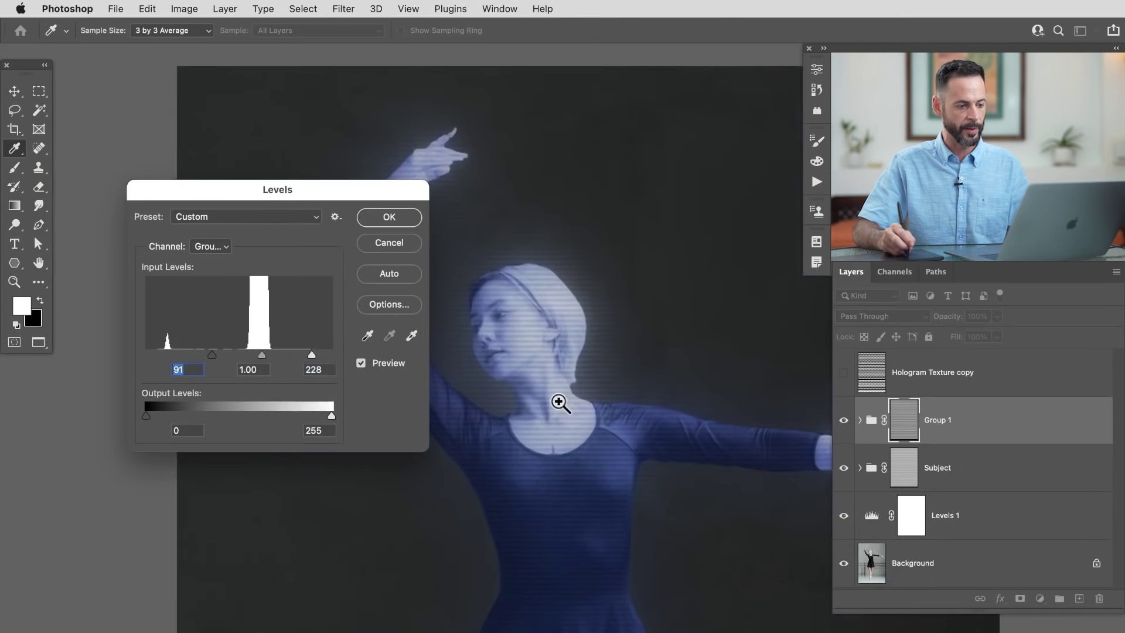
pyautogui.moveTo(469, 356); pyautogui.dragTo(501, 351)
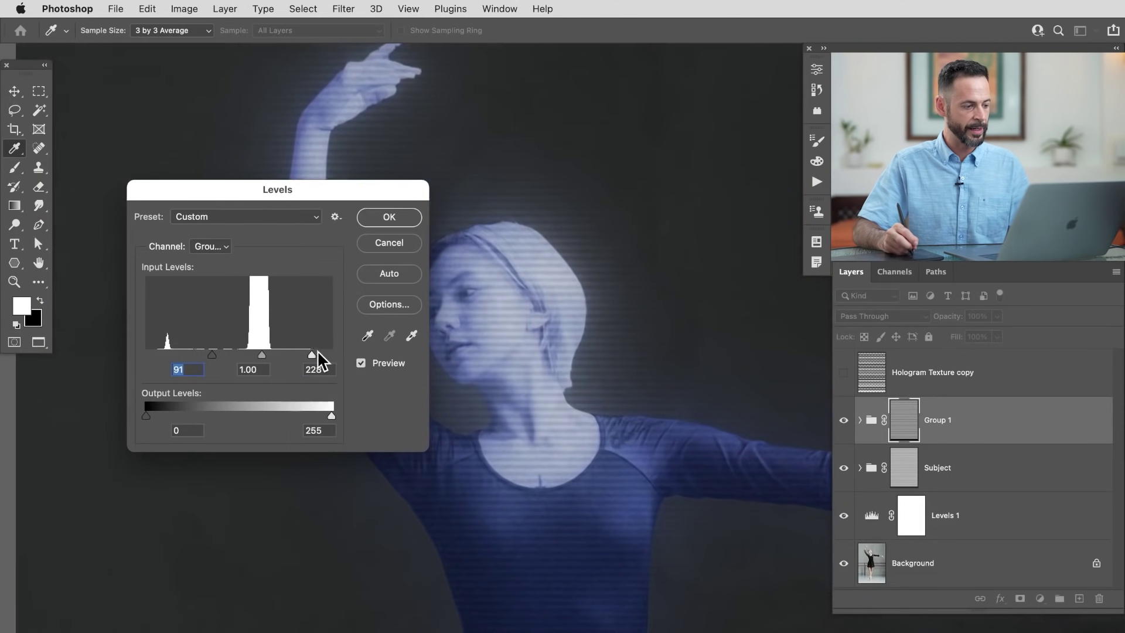
pyautogui.moveTo(321, 354); pyautogui.dragTo(322, 353)
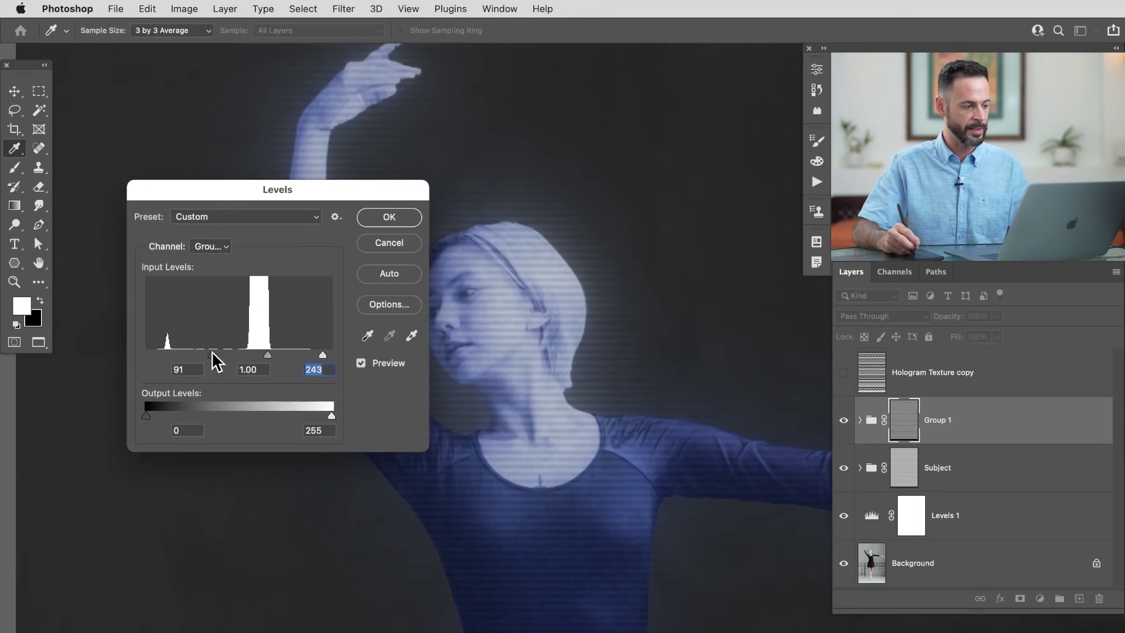
pyautogui.moveTo(212, 355); pyautogui.dragTo(199, 354)
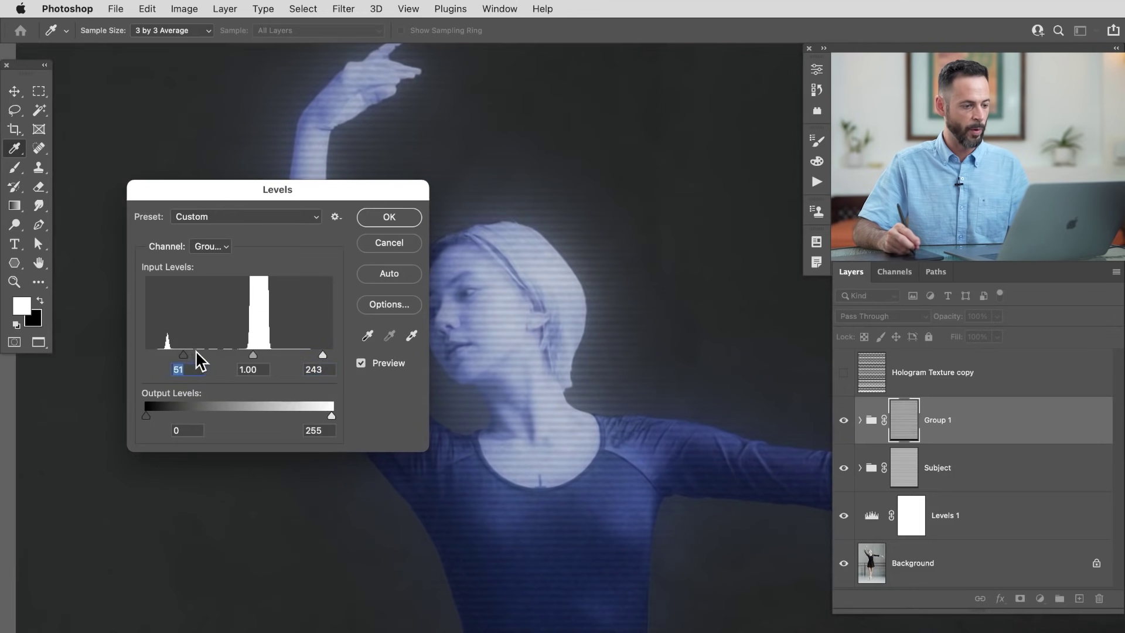
pyautogui.moveTo(188, 354); pyautogui.dragTo(163, 352)
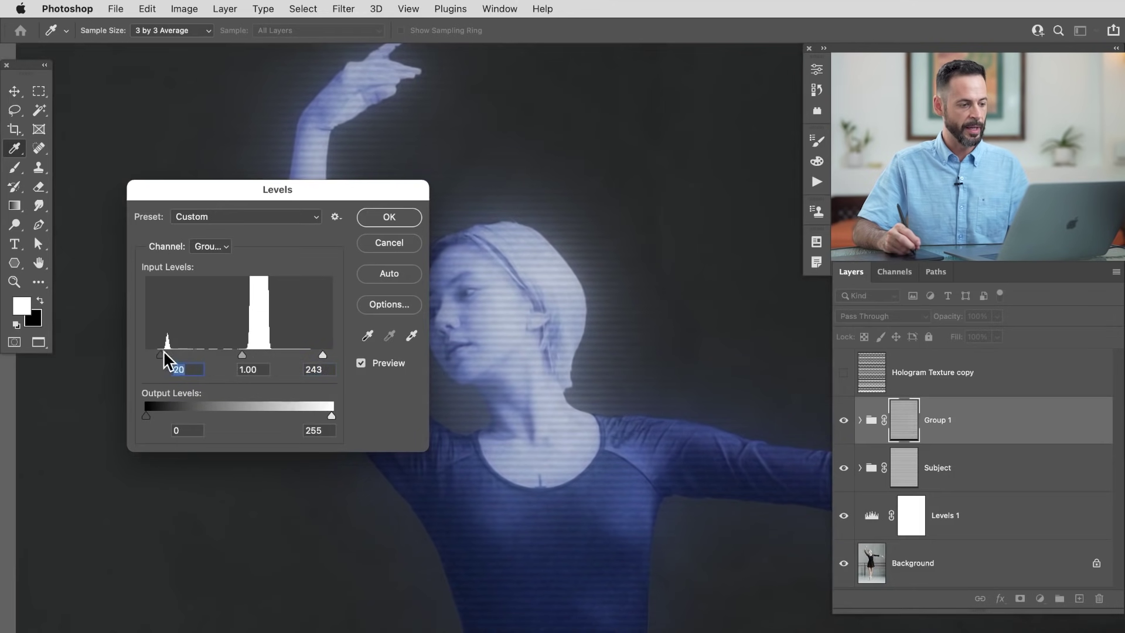
pyautogui.click(402, 220)
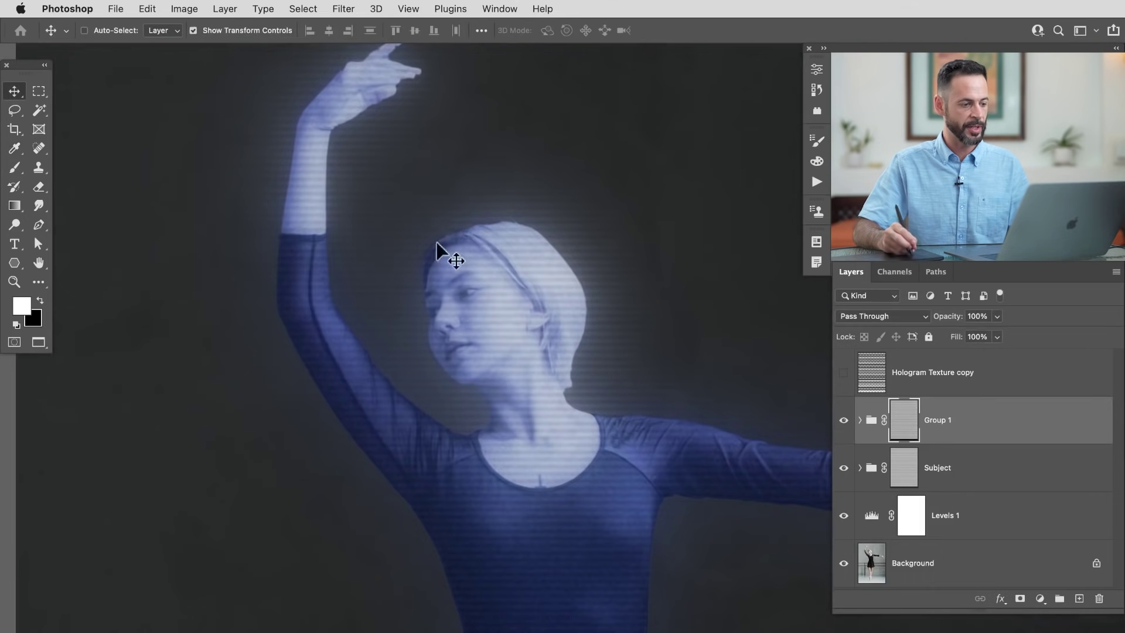
# - Compare the dancer with the masked Group 1 glow hidden and shown
pyautogui.moveTo(510, 375); pyautogui.dragTo(556, 363)
pyautogui.click(843, 421)
pyautogui.click(843, 421)
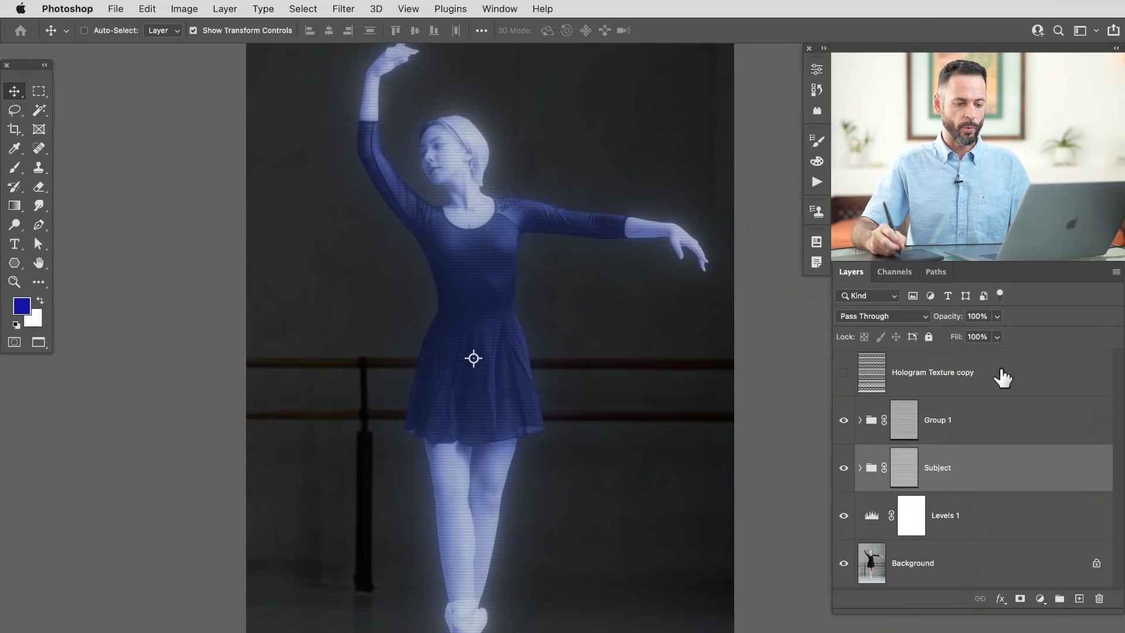
# - Add a new layer above Group 1 and brush a blue sampled from the dancer's torso over her shoulder
pyautogui.click(1024, 428)
pyautogui.press('super+shift+alt+n')
pyautogui.press('b')
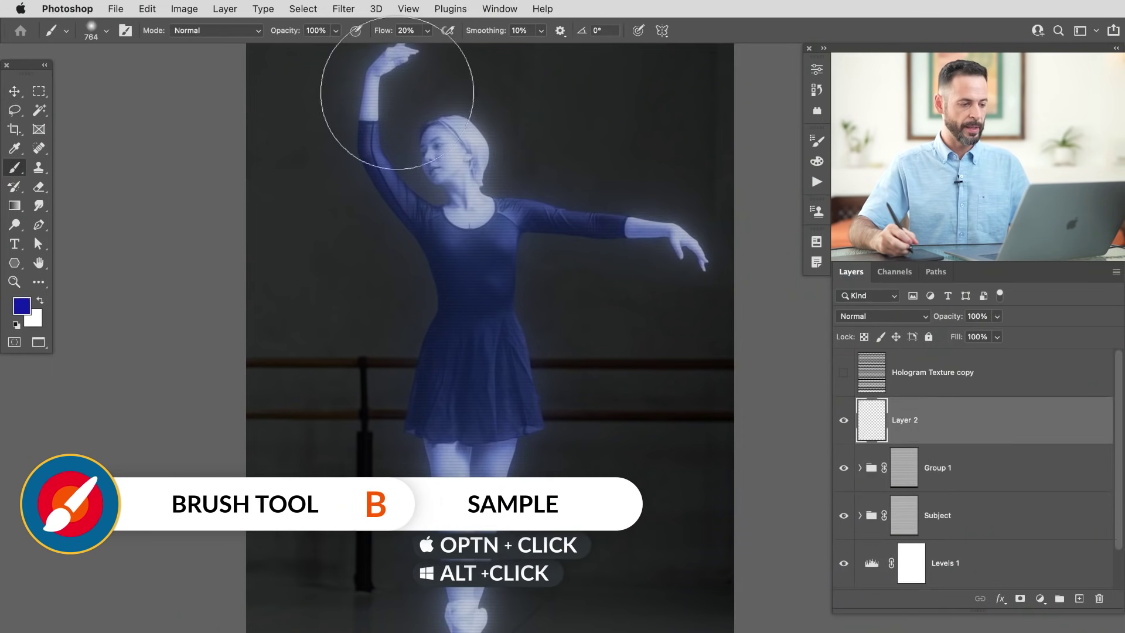
pyautogui.keyDown('alt'); pyautogui.click(499, 237); pyautogui.keyUp('alt')
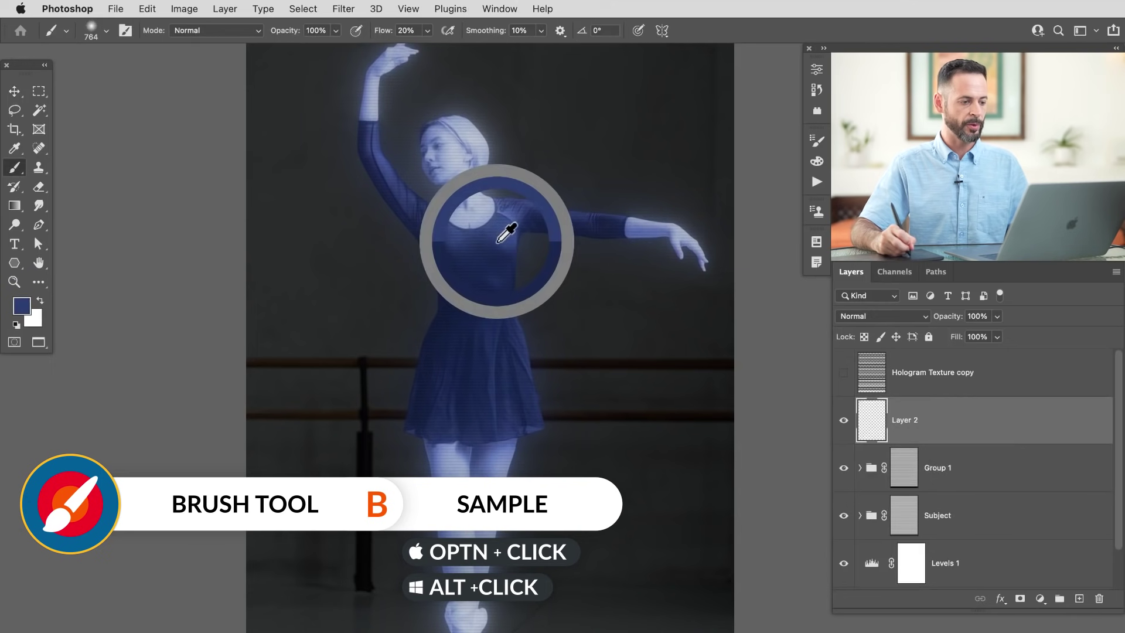
pyautogui.moveTo(497, 238)
pyautogui.mouseDown()
pyautogui.moveTo(531, 221)
pyautogui.moveTo(518, 235)
pyautogui.moveTo(530, 234)
pyautogui.mouseUp()
# - Set Layer 2 to the Color Dodge blend mode and brush the blue over the dancer's arms, torso and skirt
pyautogui.click(881, 316)
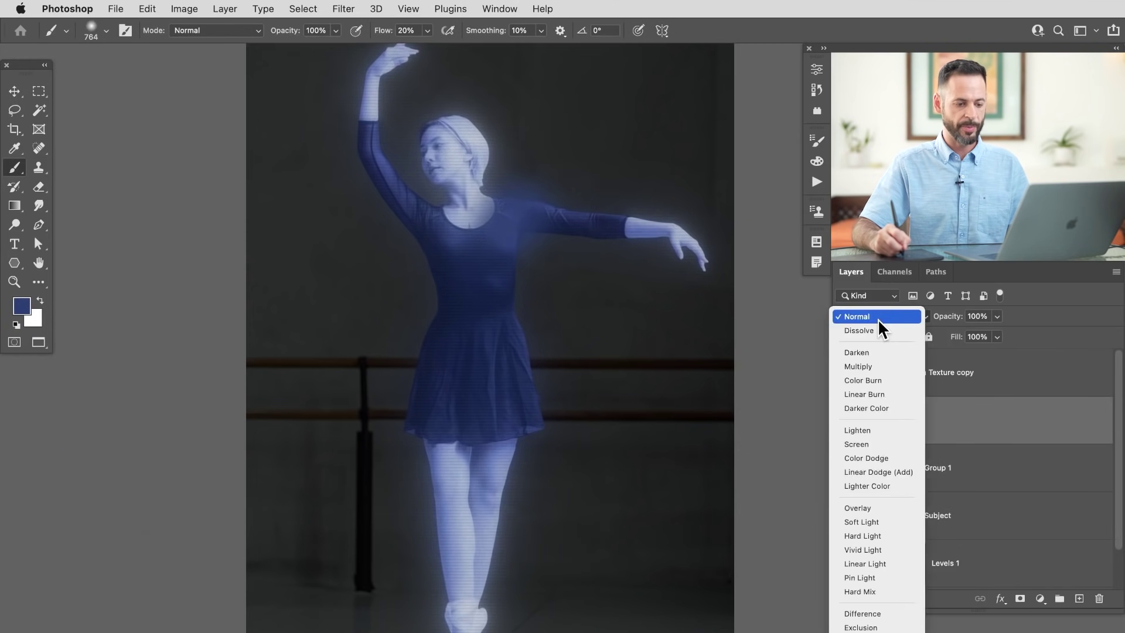
pyautogui.click(878, 457)
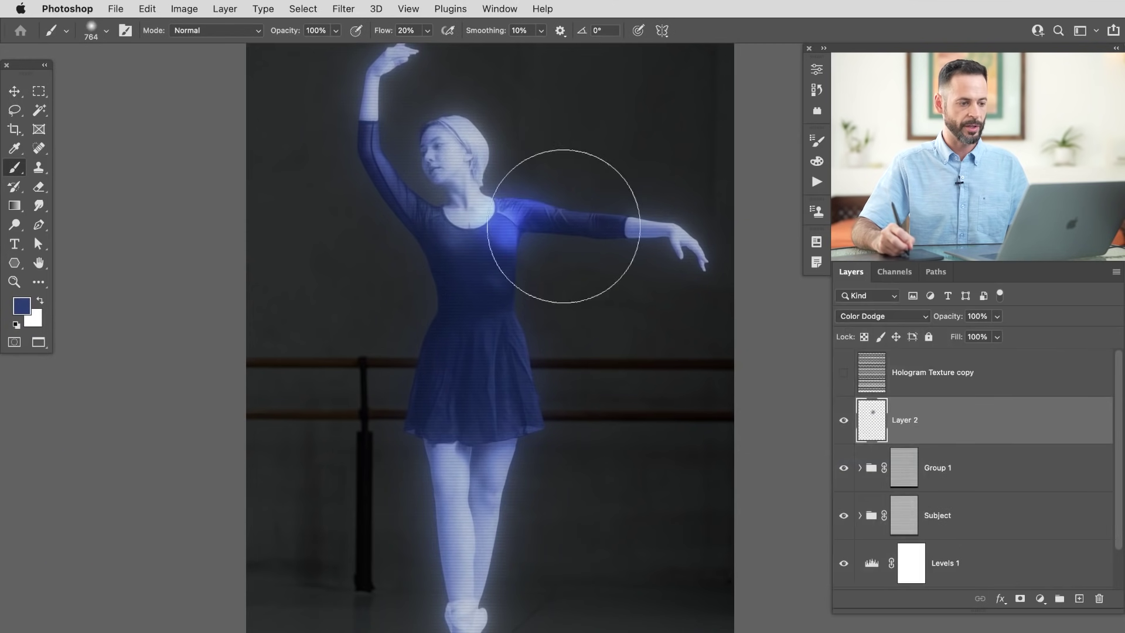
pyautogui.moveTo(585, 219)
pyautogui.mouseDown()
pyautogui.moveTo(543, 223)
pyautogui.moveTo(682, 232)
pyautogui.moveTo(691, 240)
pyautogui.moveTo(678, 254)
pyautogui.moveTo(707, 267)
pyautogui.moveTo(705, 256)
pyautogui.moveTo(579, 298)
pyautogui.moveTo(482, 274)
pyautogui.moveTo(461, 237)
pyautogui.moveTo(404, 188)
pyautogui.mouseUp()
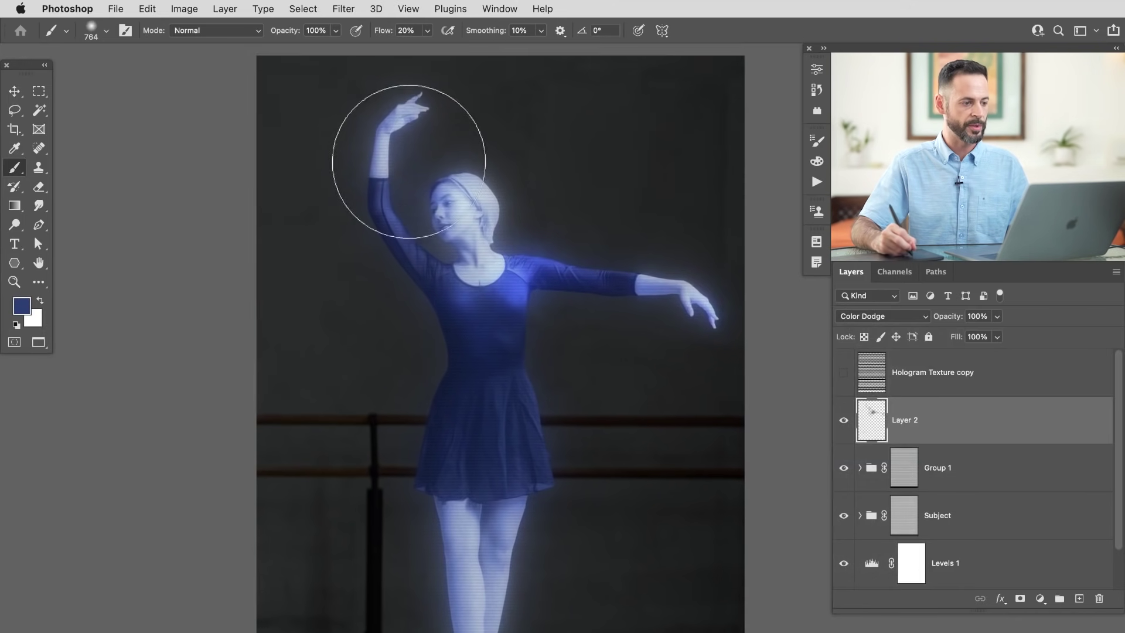
pyautogui.moveTo(409, 114)
pyautogui.mouseDown()
pyautogui.moveTo(383, 212)
pyautogui.moveTo(394, 281)
pyautogui.moveTo(441, 276)
pyautogui.moveTo(479, 393)
pyautogui.moveTo(463, 355)
pyautogui.moveTo(447, 404)
pyautogui.moveTo(530, 434)
pyautogui.moveTo(483, 353)
pyautogui.moveTo(539, 468)
pyautogui.moveTo(542, 452)
pyautogui.moveTo(507, 519)
pyautogui.mouseUp()
pyautogui.moveTo(493, 577)
pyautogui.mouseDown()
pyautogui.moveTo(457, 540)
pyautogui.moveTo(465, 619)
pyautogui.moveTo(475, 583)
pyautogui.moveTo(484, 598)
pyautogui.moveTo(472, 632)
pyautogui.moveTo(478, 548)
pyautogui.moveTo(455, 484)
pyautogui.mouseUp()
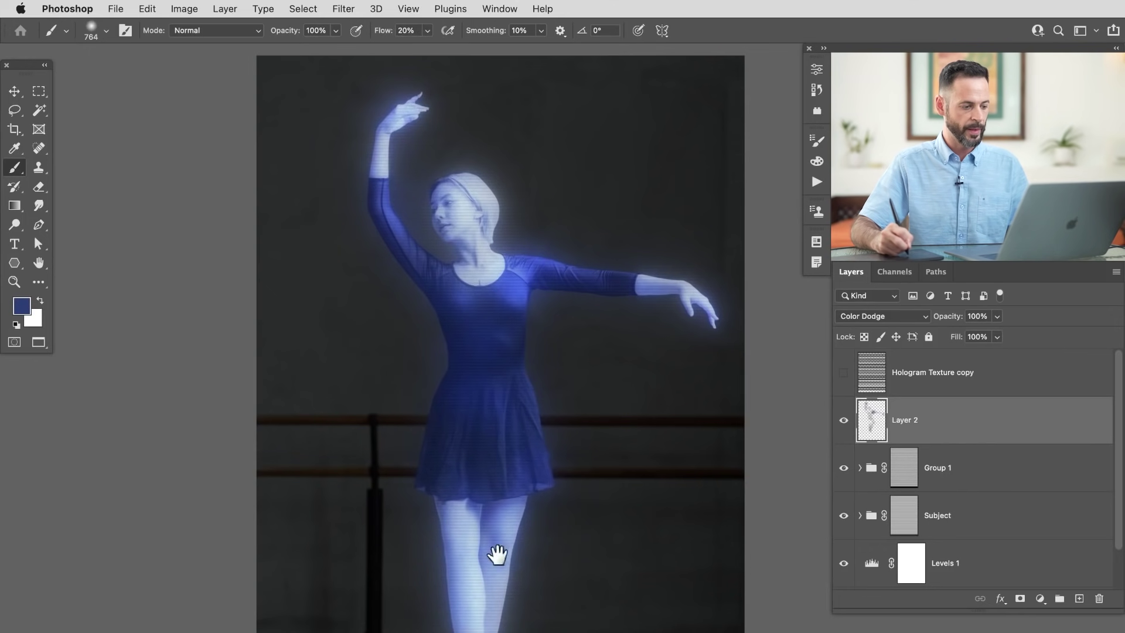
# - Brush the Color Dodge blue over the dancer's legs, ballet shoes and lower skirt
pyautogui.scroll(-5, 495, 551)
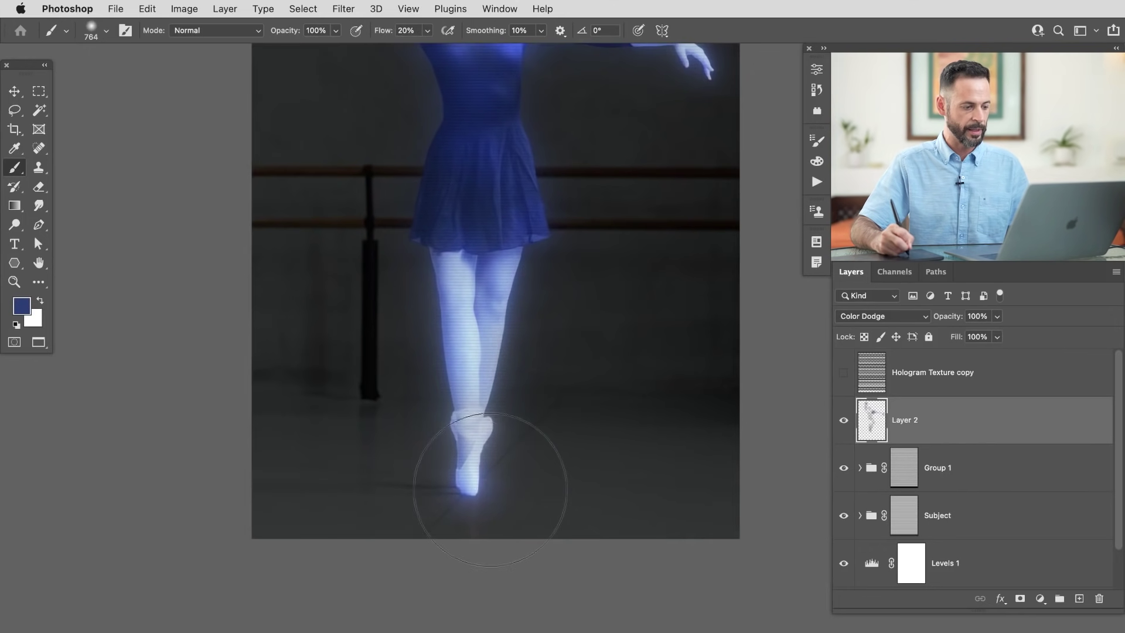
pyautogui.moveTo(499, 489)
pyautogui.mouseDown()
pyautogui.moveTo(472, 346)
pyautogui.moveTo(440, 332)
pyautogui.mouseUp()
pyautogui.moveTo(516, 238)
pyautogui.mouseDown()
pyautogui.moveTo(494, 331)
pyautogui.moveTo(507, 293)
pyautogui.mouseUp()
pyautogui.moveTo(472, 340); pyautogui.dragTo(484, 500)
pyautogui.moveTo(530, 331)
pyautogui.mouseDown()
pyautogui.moveTo(450, 352)
pyautogui.moveTo(449, 324)
pyautogui.mouseUp()
# - Reduce the brush size to 250 pixels and brighten the dancer's outstretched hand on Layer 2
pyautogui.press('space')
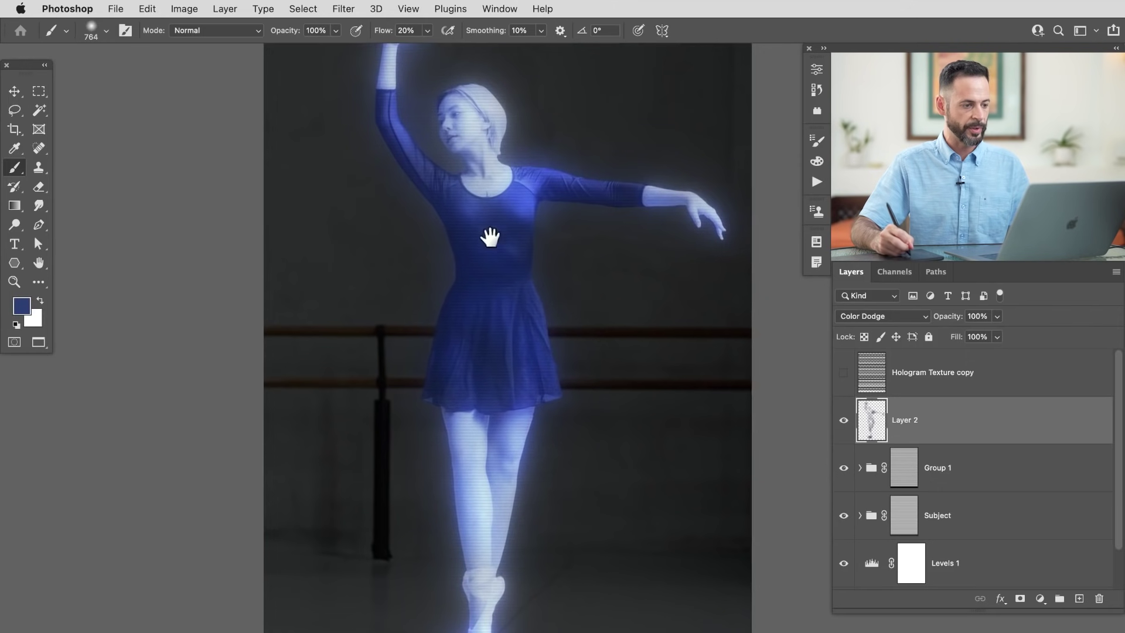
pyautogui.moveTo(490, 237); pyautogui.dragTo(502, 307)
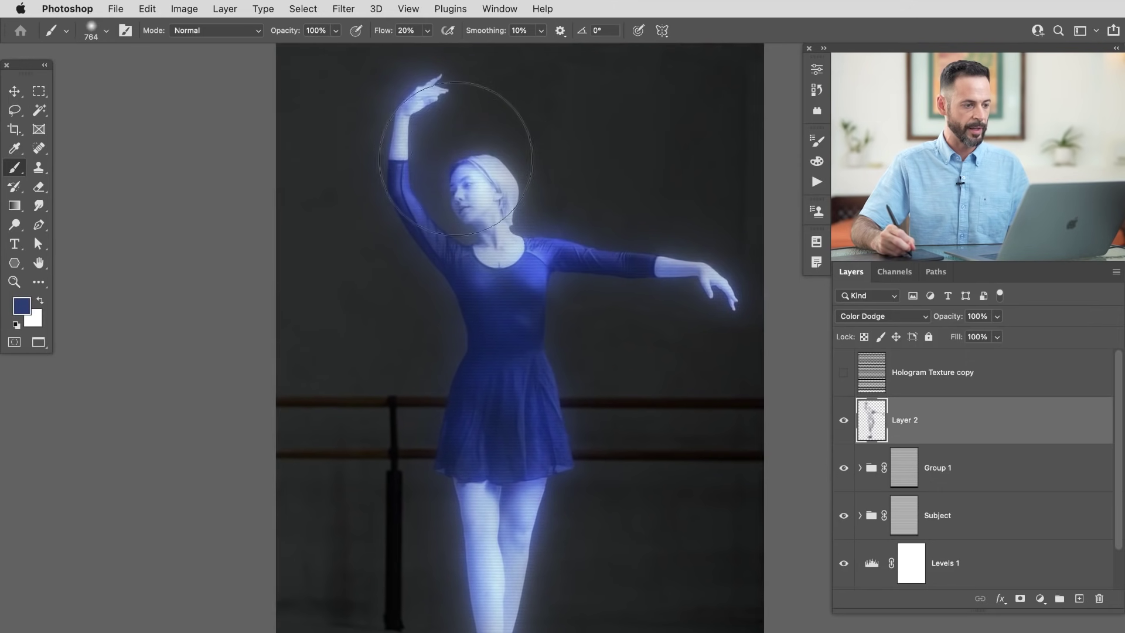
pyautogui.press('[')
pyautogui.press('[')
pyautogui.press('[')
pyautogui.press('[')
pyautogui.press('[')
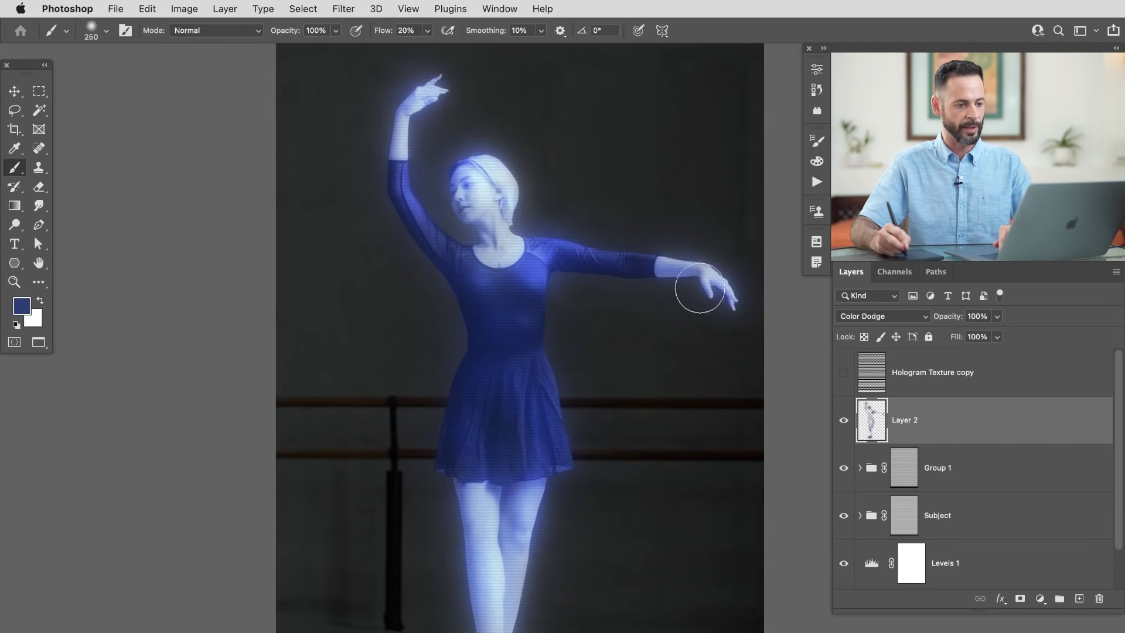
# - Compare the whole figure with the painted Color Dodge layer hidden and shown
pyautogui.moveTo(670, 387); pyautogui.dragTo(601, 408)
pyautogui.moveTo(622, 415)
pyautogui.mouseDown()
pyautogui.moveTo(592, 334)
pyautogui.moveTo(586, 368)
pyautogui.mouseUp()
pyautogui.click(842, 420)
pyautogui.click(838, 421)
pyautogui.click(839, 421)
pyautogui.click(838, 420)
pyautogui.click(839, 420)
pyautogui.click(838, 420)
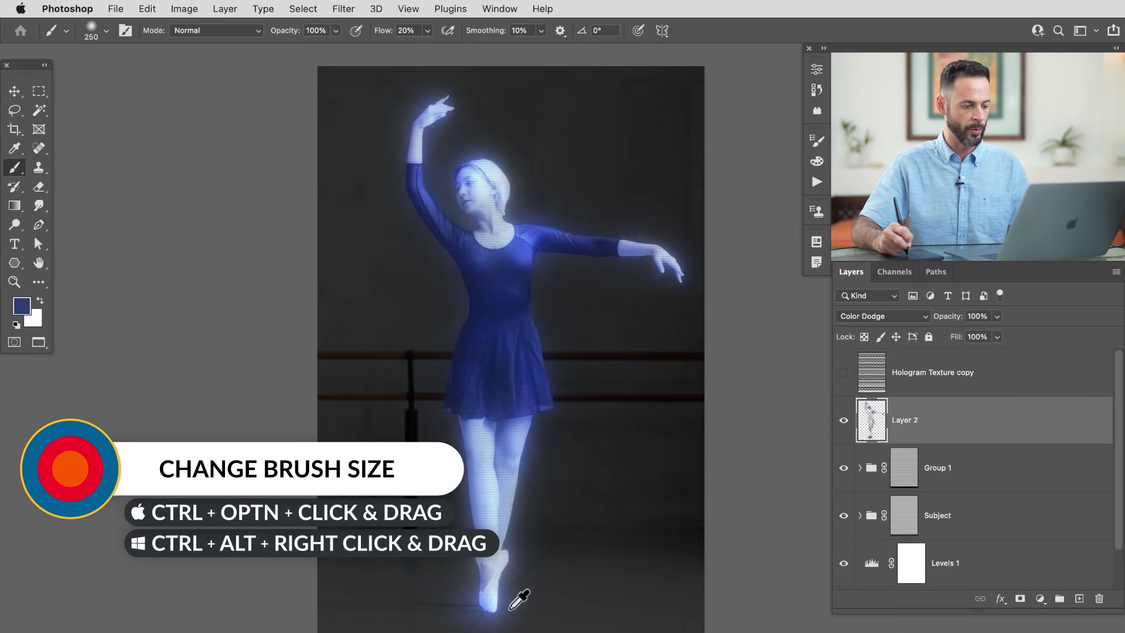
# - Enlarge the brush to 649 pixels, set its flow to 12% and paint a blue glow on the floor beneath the ballet shoes
pyautogui.moveTo(502, 609); pyautogui.dragTo(534, 609)
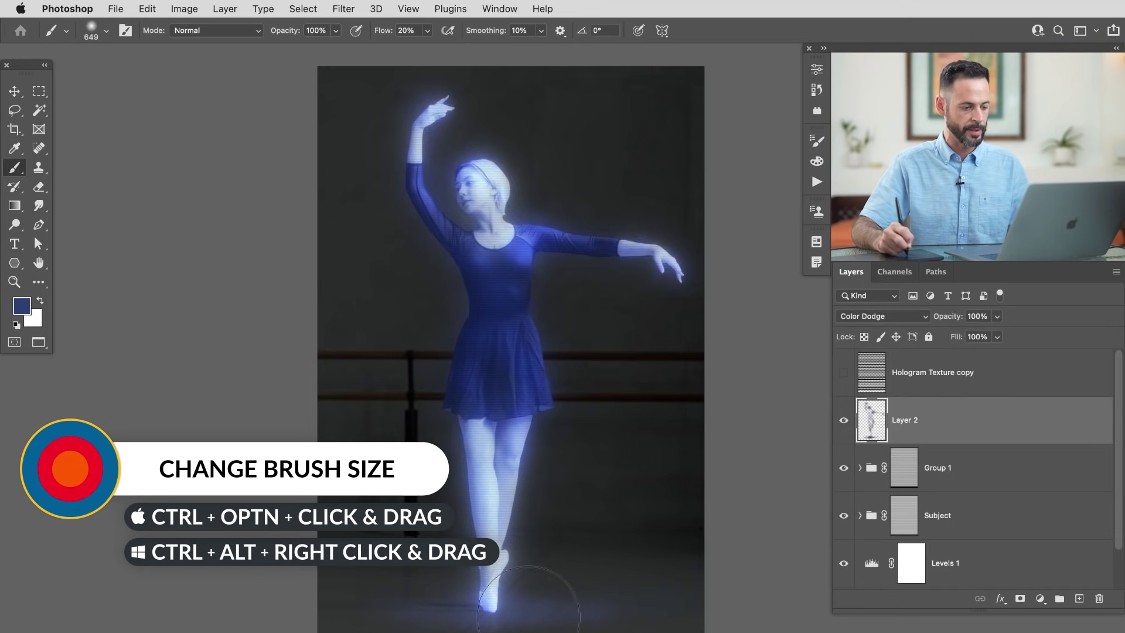
pyautogui.hotkey('shift', '1')
pyautogui.hotkey('shift', '2')
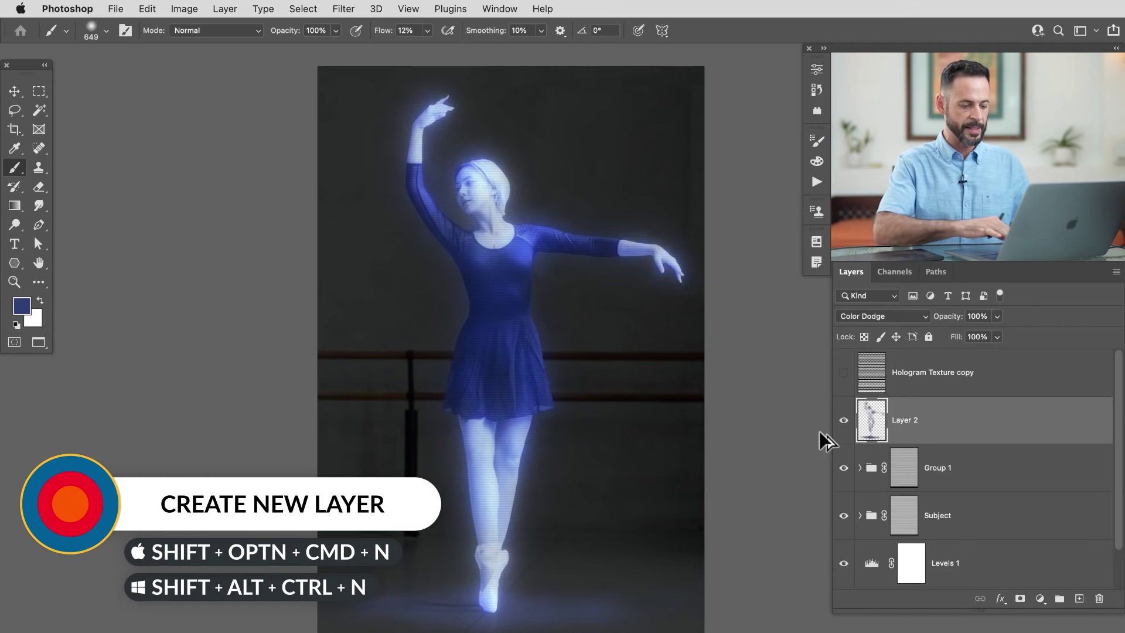
# - Add a new layer above Layer 2, enlarge the brush to 1182 pixels and set the layer to the Color Dodge blend mode
pyautogui.press('alt+shift+super+n')
pyautogui.moveTo(483, 232)
pyautogui.mouseDown()
pyautogui.moveTo(568, 271)
pyautogui.moveTo(548, 259)
pyautogui.mouseUp()
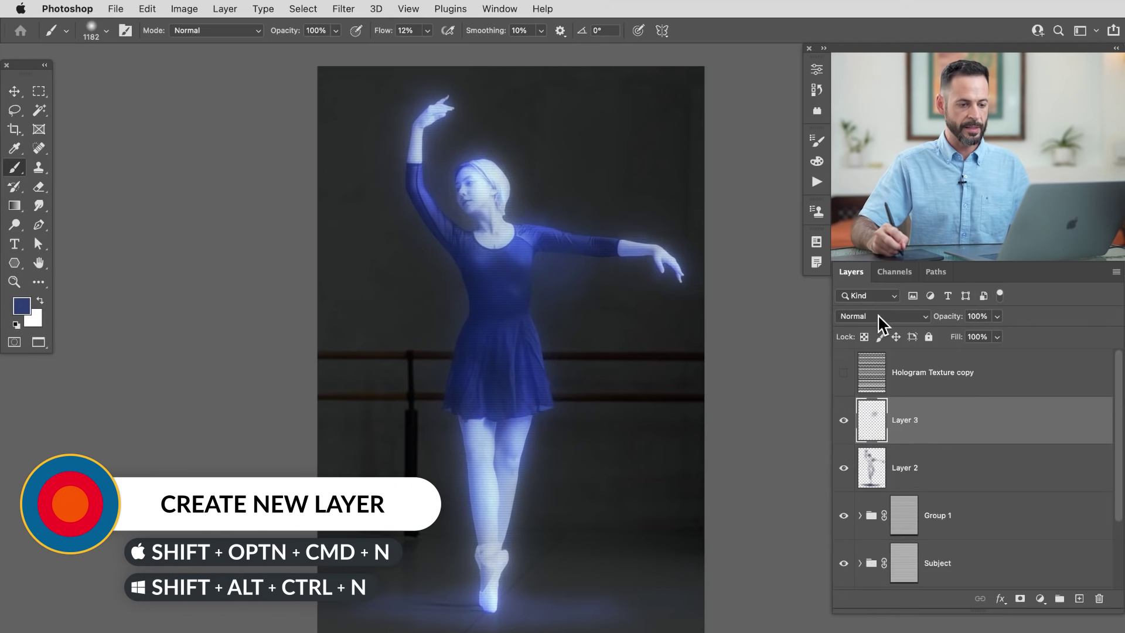
pyautogui.click(877, 316)
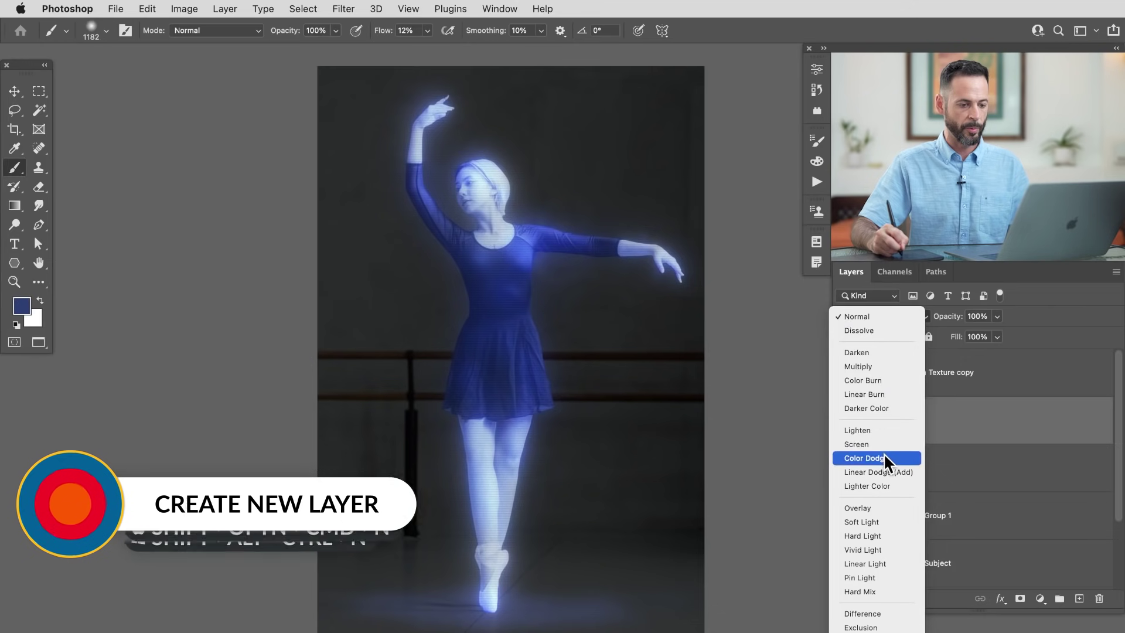
pyautogui.click(884, 458)
# - Brush a soft blue haze around the dancer on Layer 3 and ready a 716-pixel Eraser beside the skirt
pyautogui.moveTo(592, 382)
pyautogui.mouseDown()
pyautogui.moveTo(532, 339)
pyautogui.moveTo(505, 337)
pyautogui.moveTo(428, 246)
pyautogui.moveTo(391, 152)
pyautogui.moveTo(396, 135)
pyautogui.moveTo(404, 365)
pyautogui.moveTo(467, 408)
pyautogui.moveTo(416, 419)
pyautogui.mouseUp()
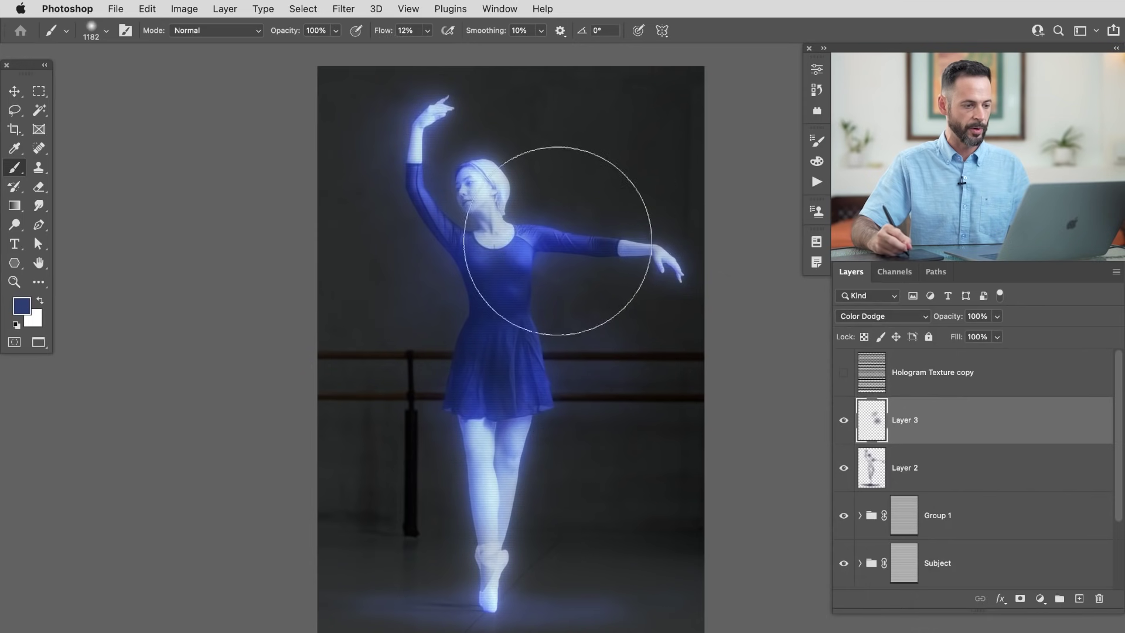
pyautogui.moveTo(536, 178)
pyautogui.mouseDown()
pyautogui.moveTo(492, 351)
pyautogui.moveTo(486, 437)
pyautogui.moveTo(533, 405)
pyautogui.mouseUp()
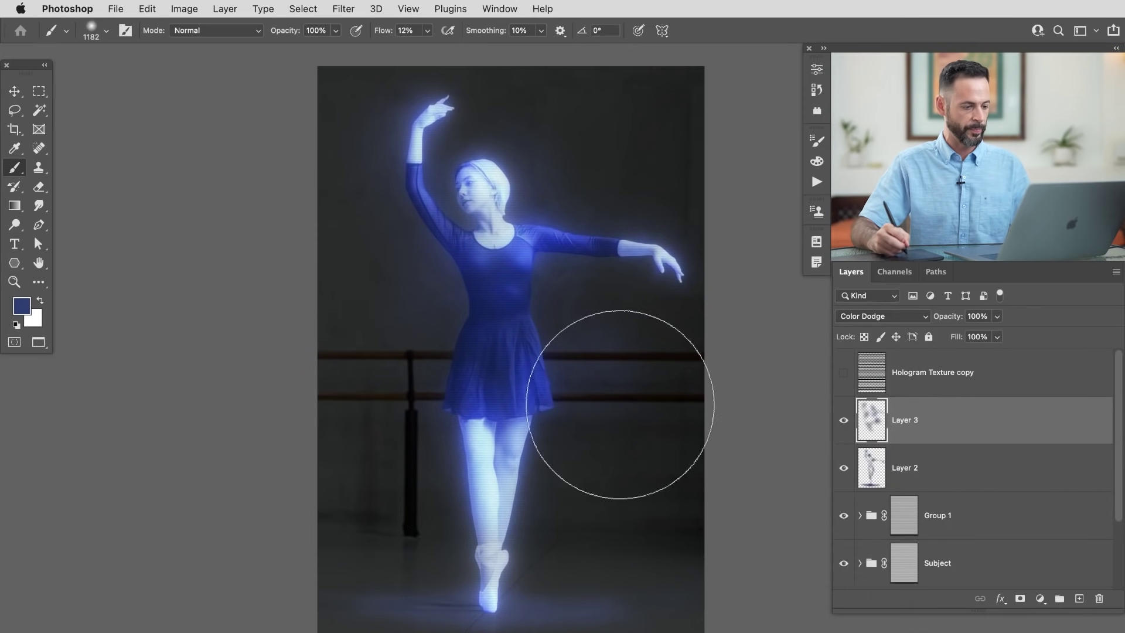
pyautogui.press('e')
pyautogui.moveTo(610, 410)
pyautogui.mouseDown()
pyautogui.moveTo(643, 422)
pyautogui.moveTo(624, 410)
pyautogui.mouseUp()
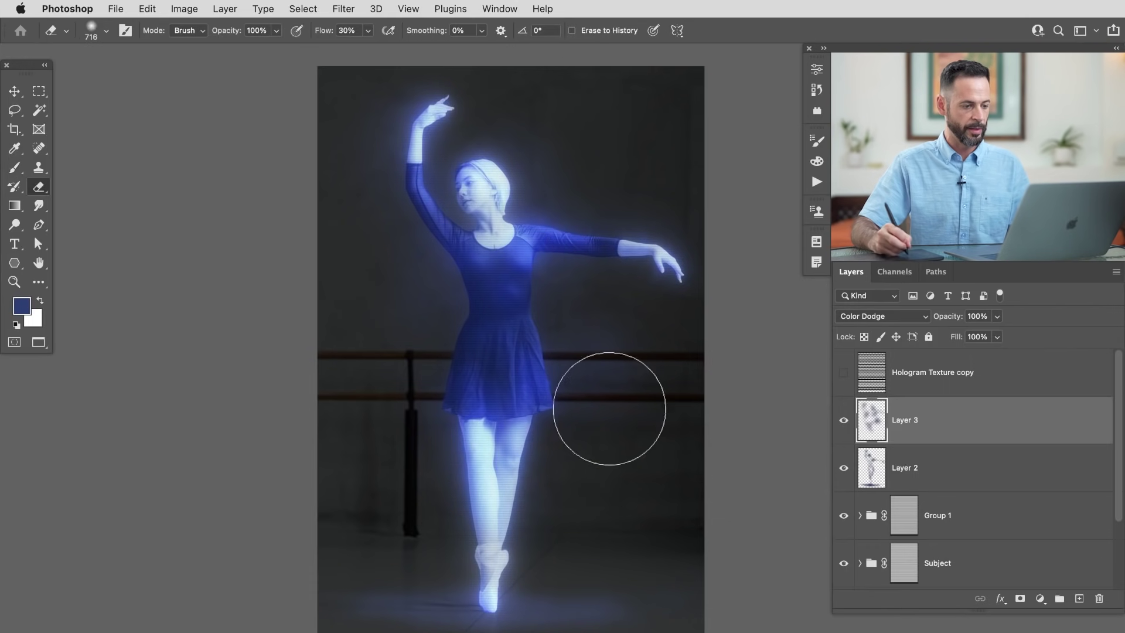
# - Compare the image with the glow of Layer 3 and then Layer 2 hidden and shown
pyautogui.click(841, 432)
pyautogui.click(841, 432)
pyautogui.click(841, 432)
pyautogui.click(841, 433)
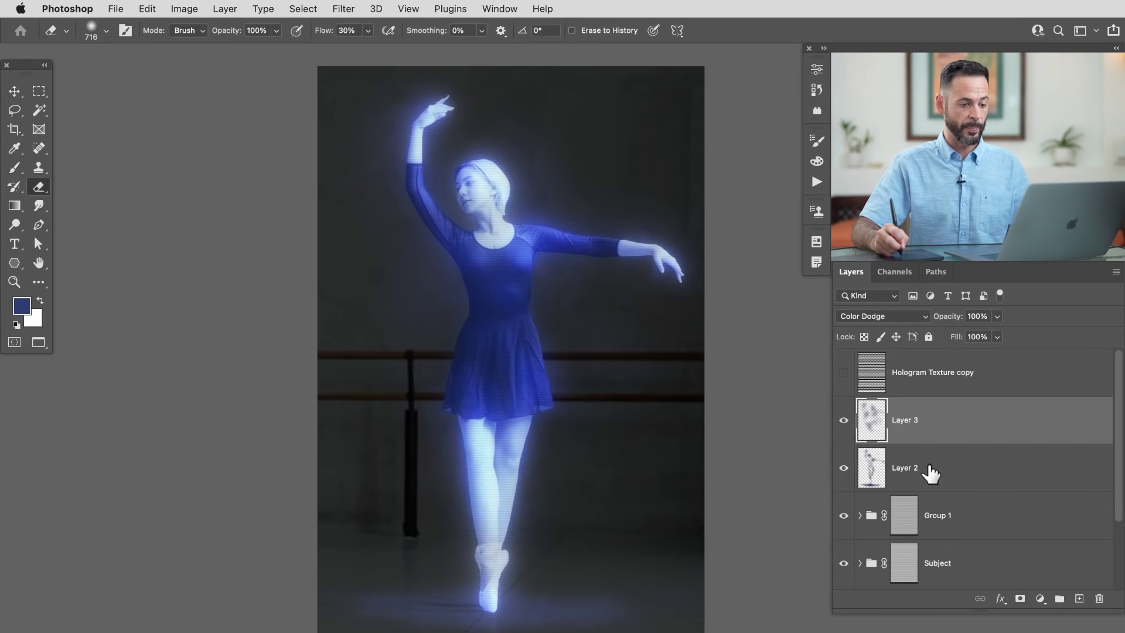
pyautogui.click(845, 467)
pyautogui.click(845, 469)
# - Lower the opacity of Layer 3 to about 81% and of Layer 2 to 74%
pyautogui.click(844, 422)
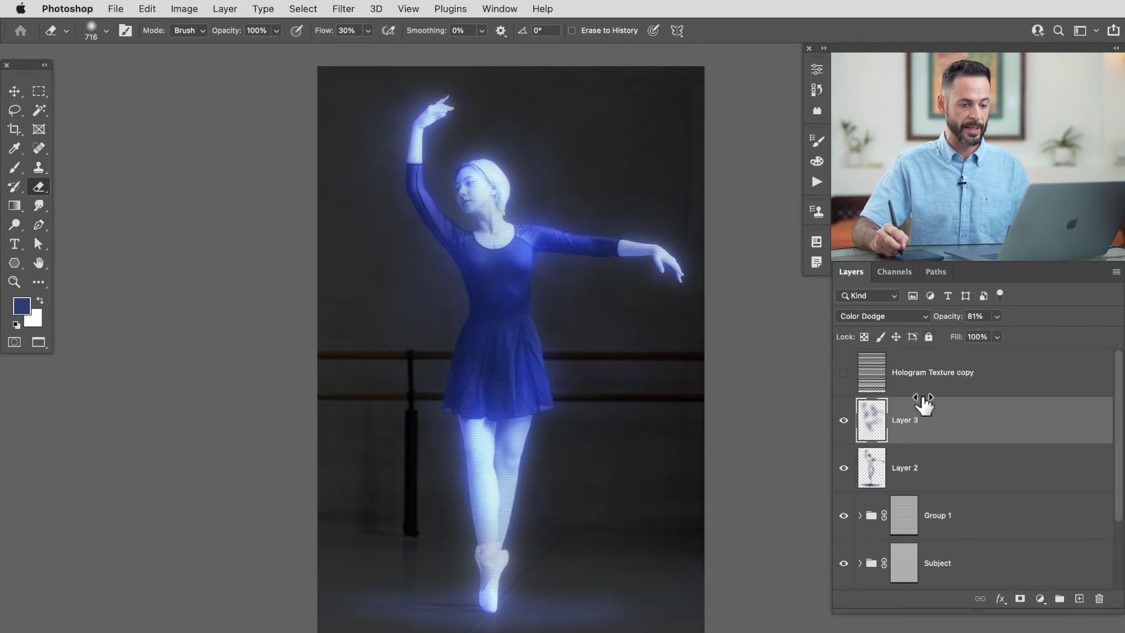
pyautogui.hotkey('alt', '[')
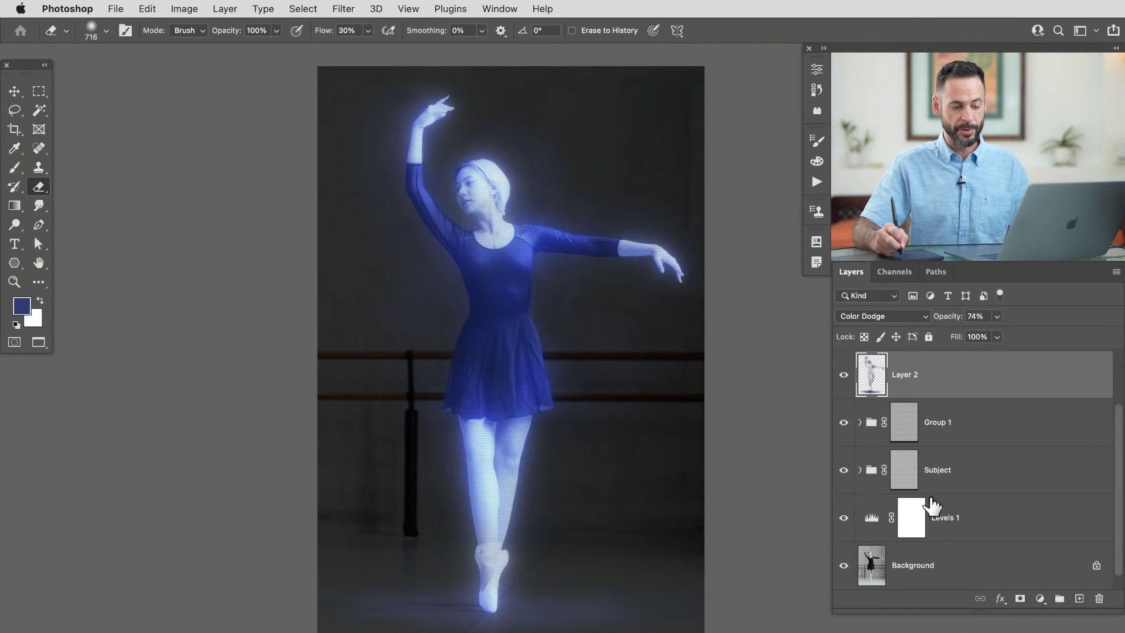
# - Combine the Group 1 and Subject groups into one new group and name it Subject
pyautogui.click(844, 470)
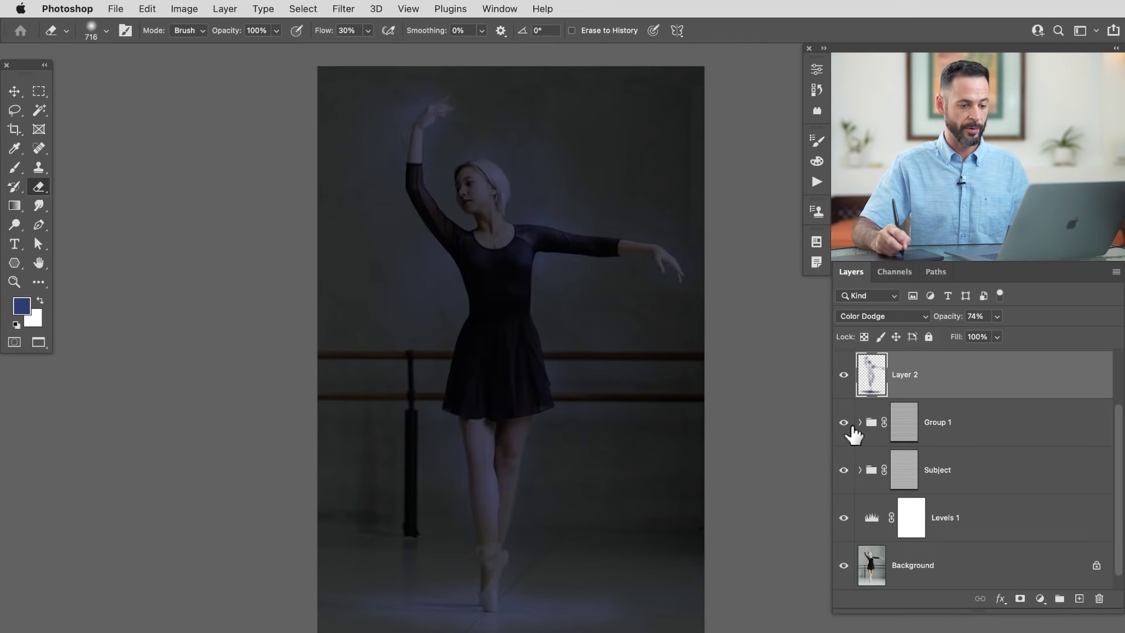
pyautogui.click(982, 443)
pyautogui.keyDown('shift'); pyautogui.click(996, 470); pyautogui.keyUp('shift')
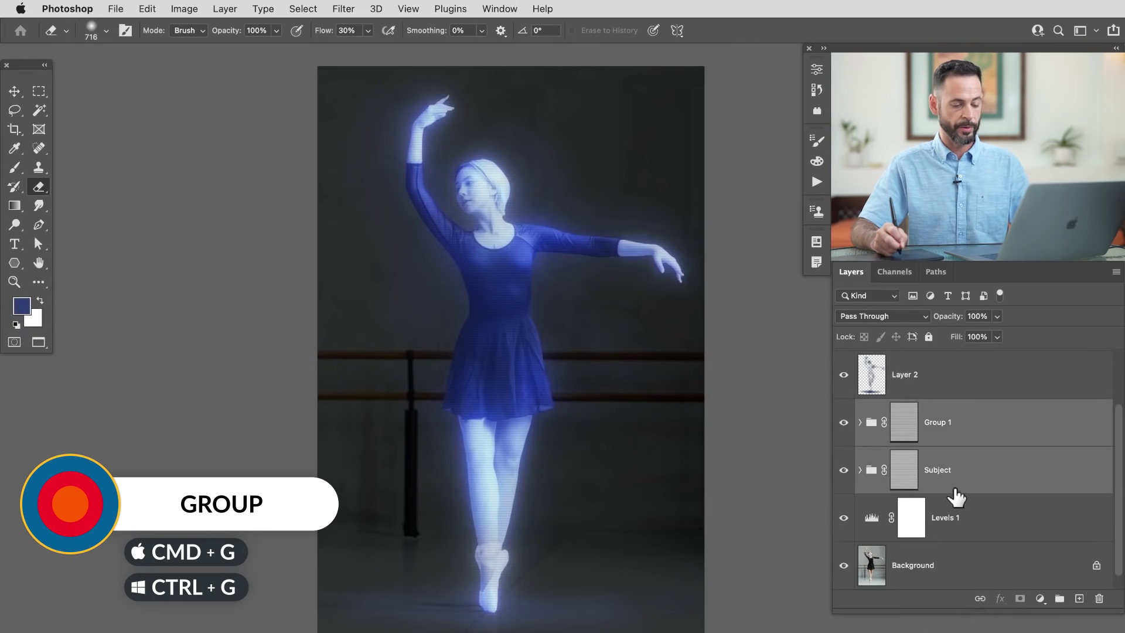
pyautogui.press('super+g')
pyautogui.click(843, 484)
pyautogui.click(844, 484)
pyautogui.click(844, 485)
pyautogui.click(844, 484)
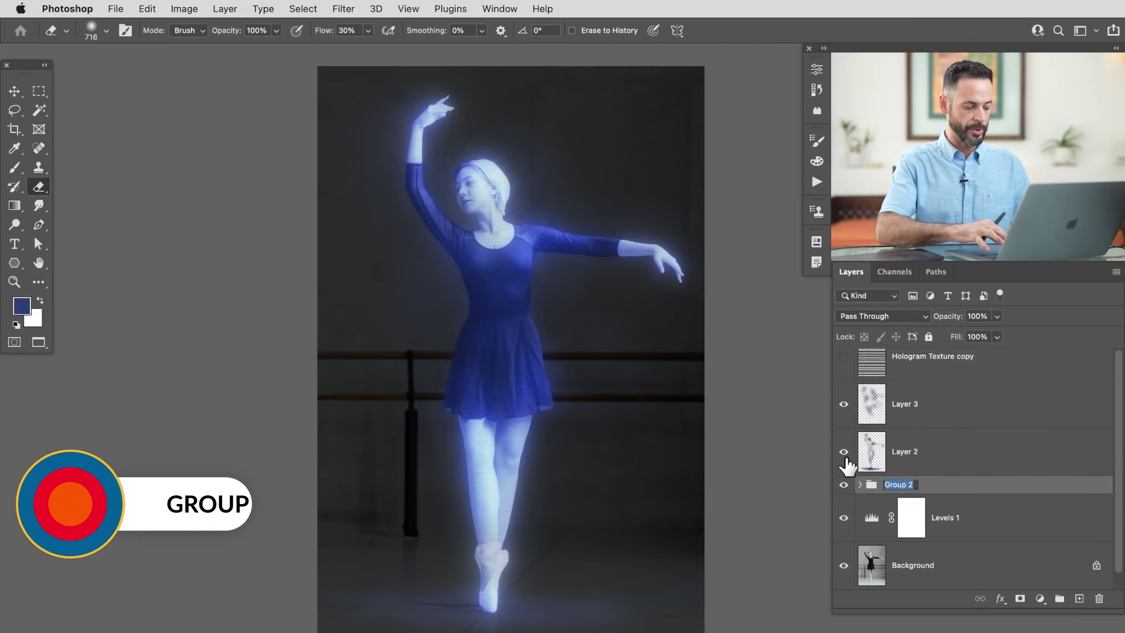
pyautogui.write('Subject')
pyautogui.press('Return')
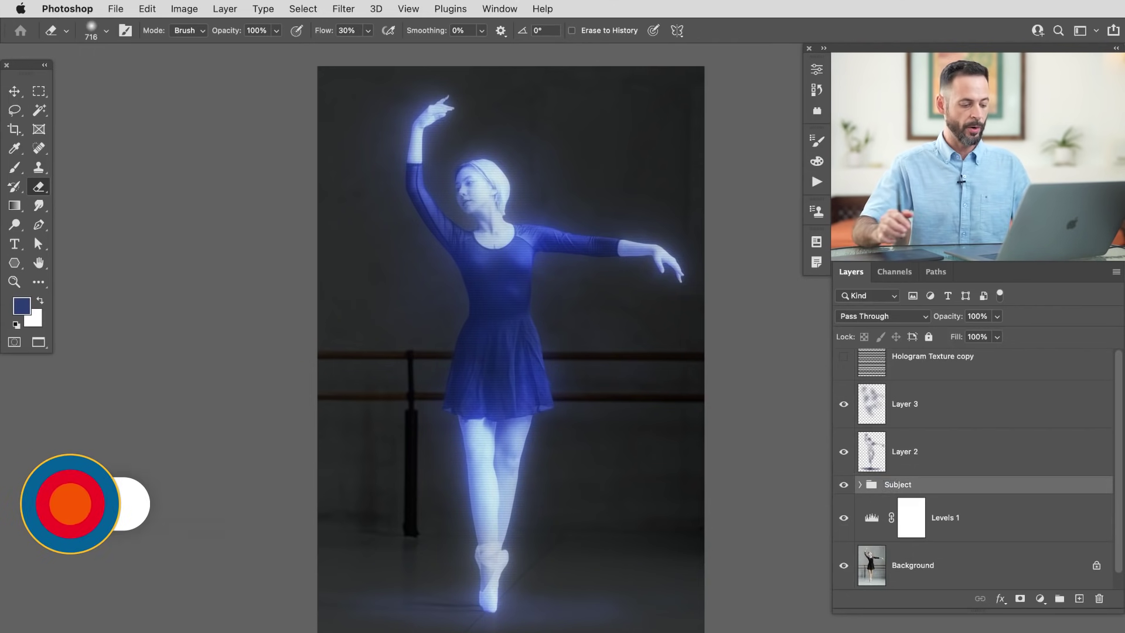
# - Duplicate the combined Subject group and flip the copy vertically
pyautogui.press('super+j')
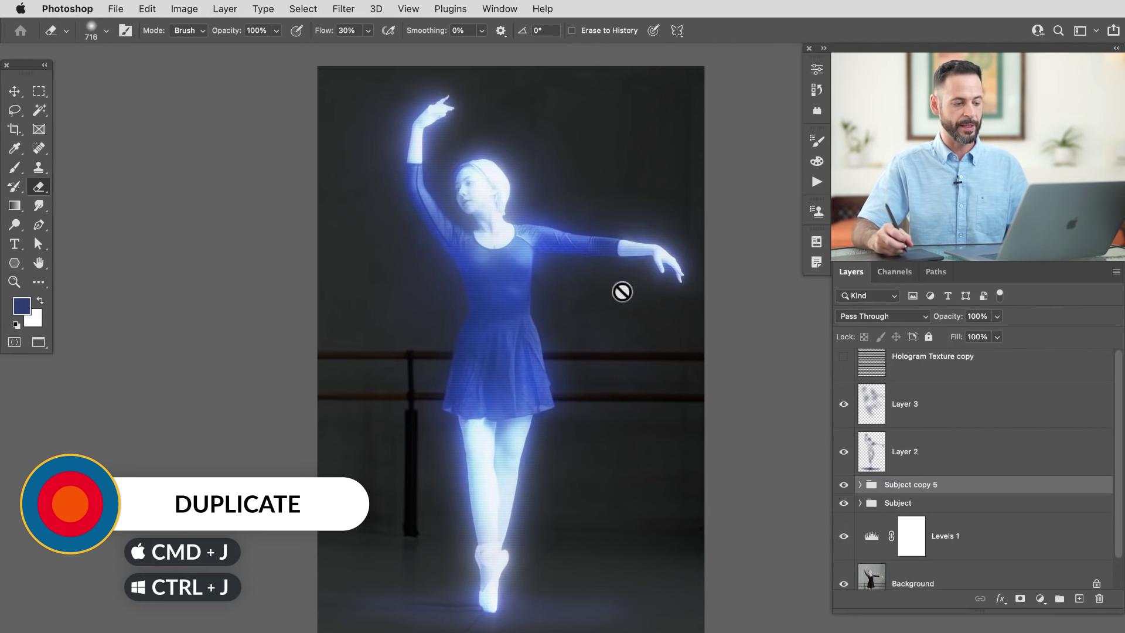
pyautogui.press('super+t')
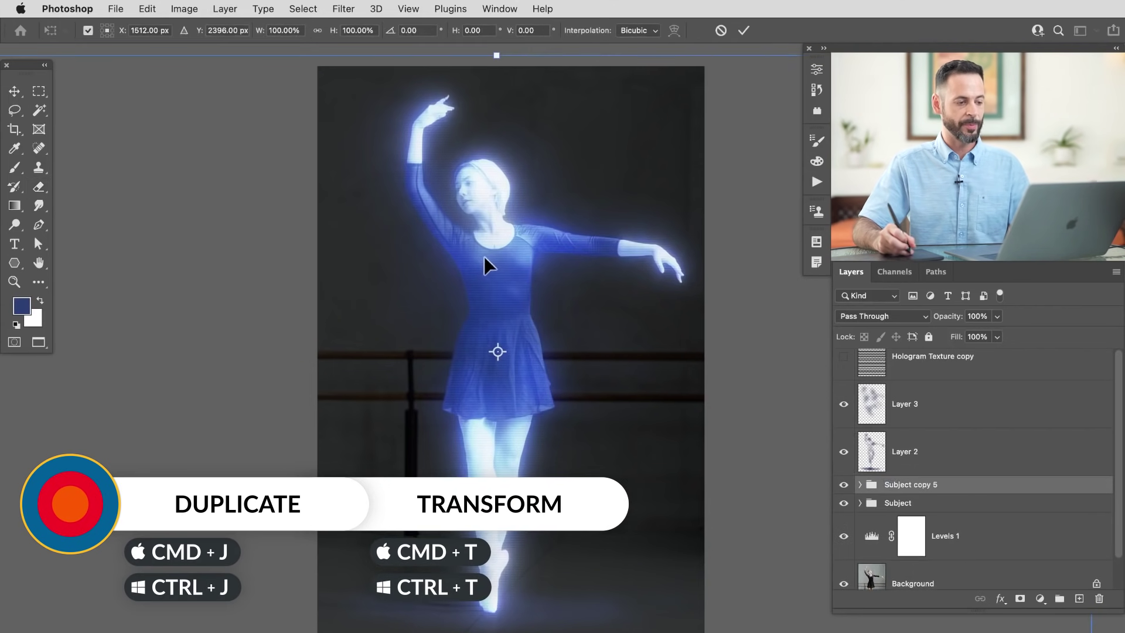
pyautogui.rightClick(489, 255)
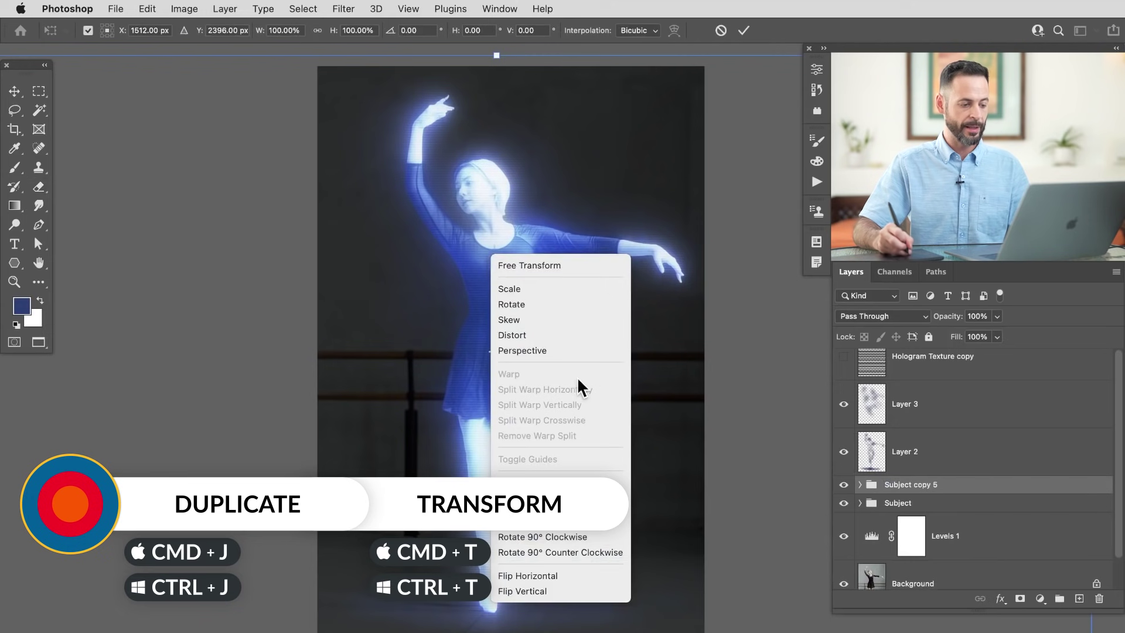
pyautogui.click(532, 590)
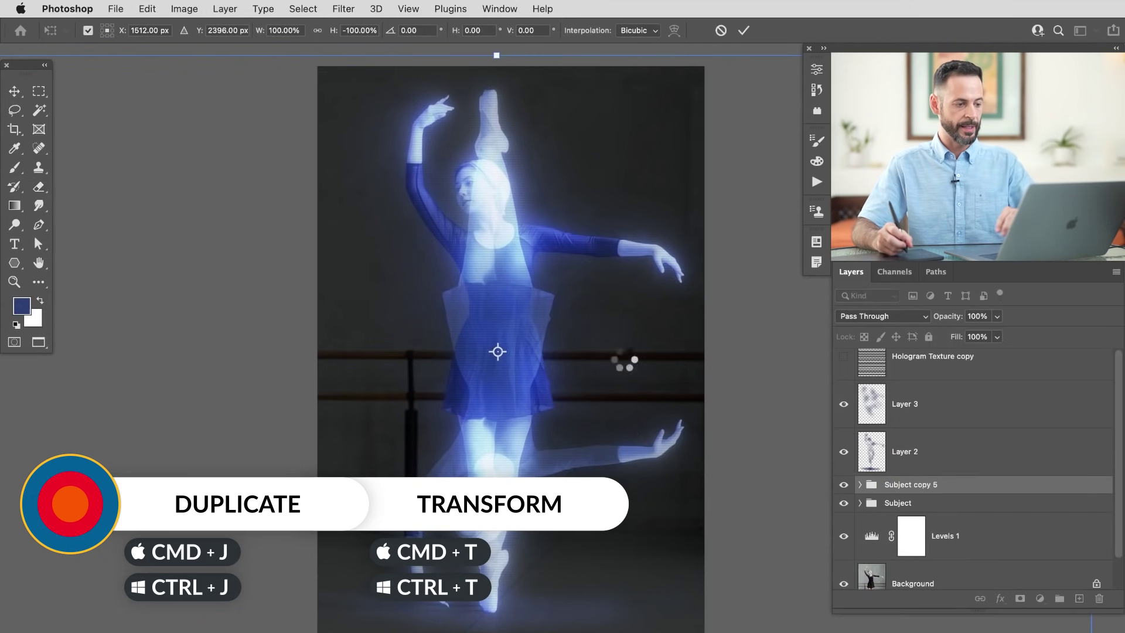
pyautogui.press('Return')
# - Move the flipped copy straight down until its shoes meet the dancer's toes as a floor reflection
pyautogui.press('v')
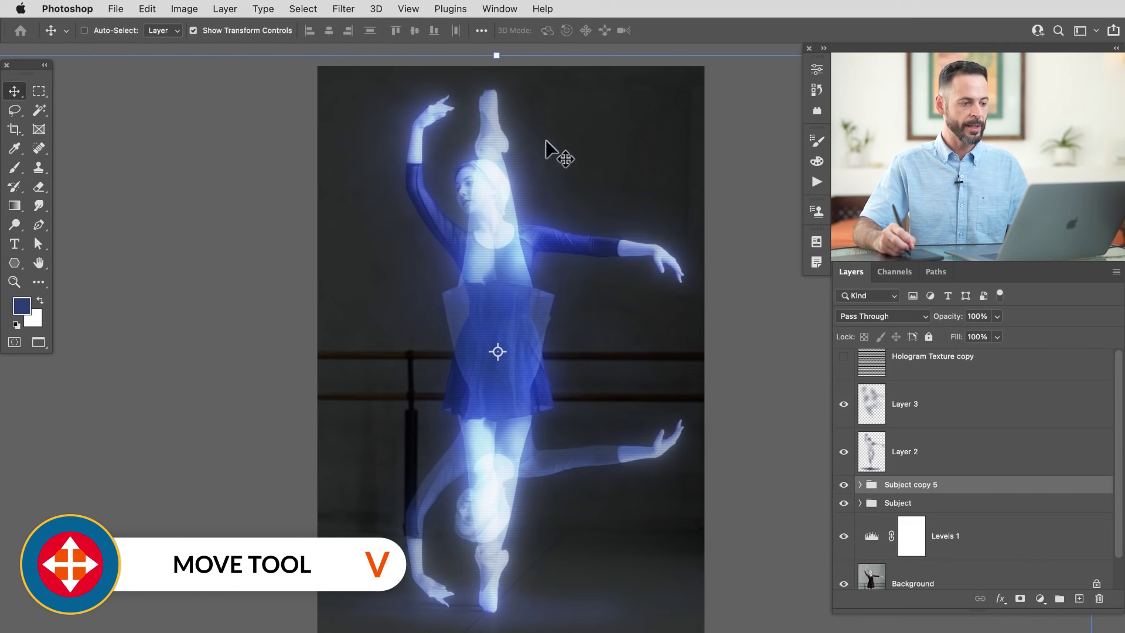
pyautogui.moveTo(546, 141); pyautogui.dragTo(542, 632)
pyautogui.press('space')
pyautogui.moveTo(595, 603); pyautogui.dragTo(595, 496)
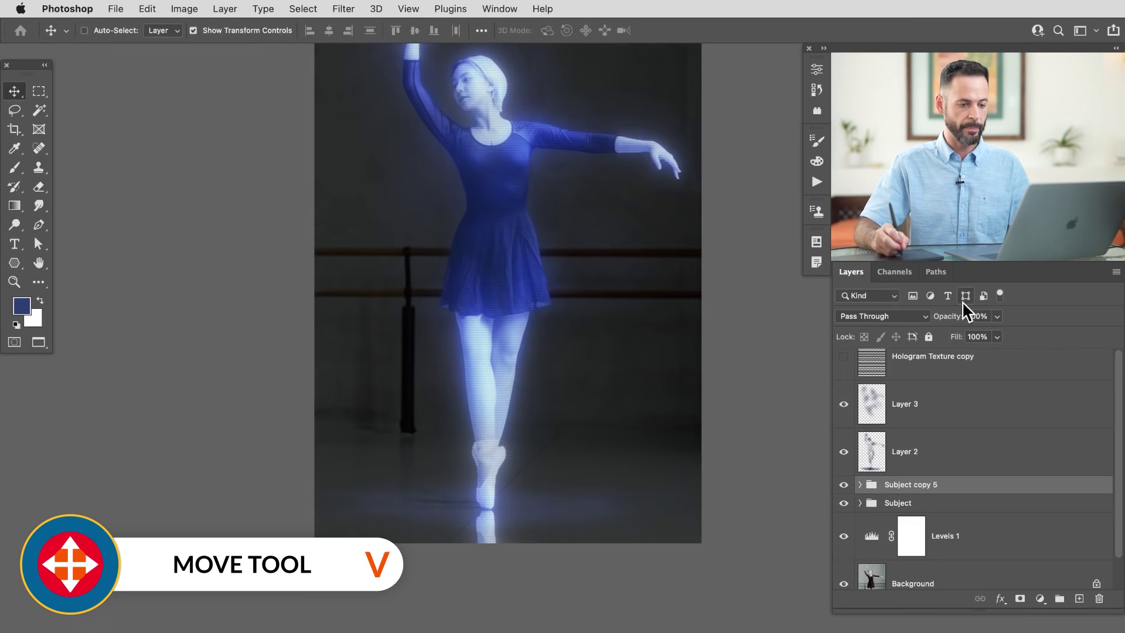
# - Reduce the reflection group's opacity to 34% and review the whole dancer
pyautogui.moveTo(934, 331); pyautogui.dragTo(910, 331)
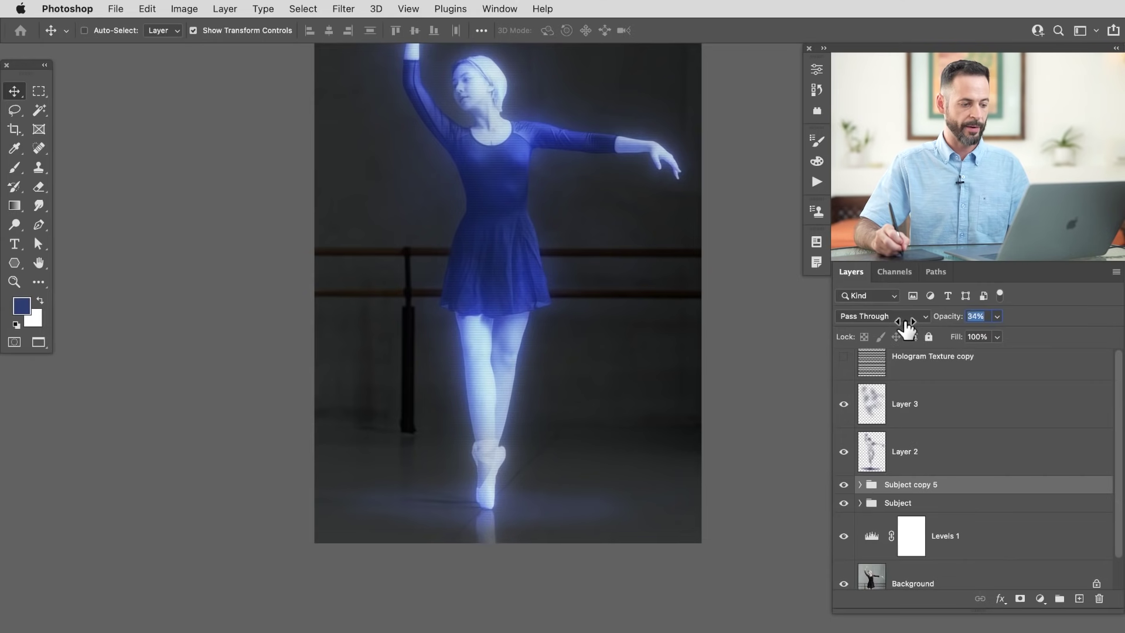
pyautogui.moveTo(628, 484); pyautogui.dragTo(626, 490)
pyautogui.moveTo(572, 382); pyautogui.dragTo(582, 495)
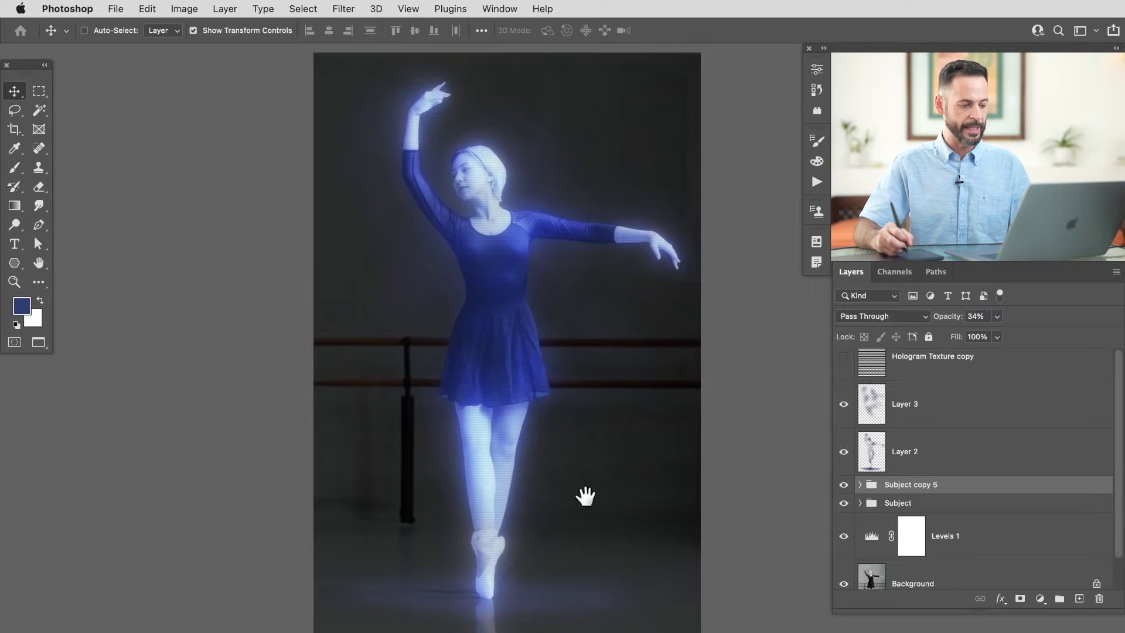